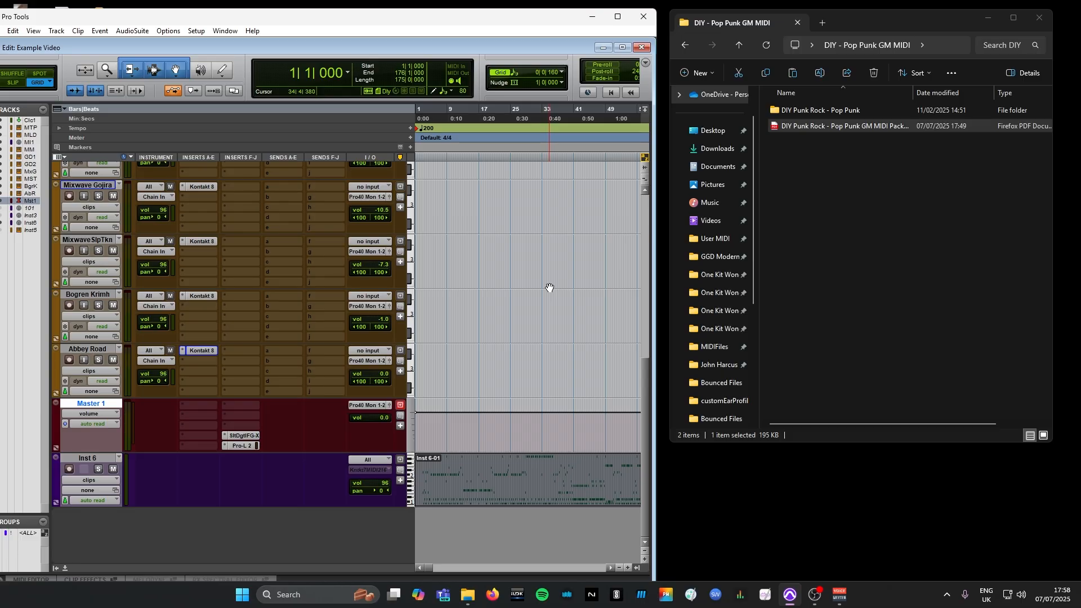
# Look over the drum sampler tracks in the Example Video session
pyautogui.scroll(6, 315, 292)
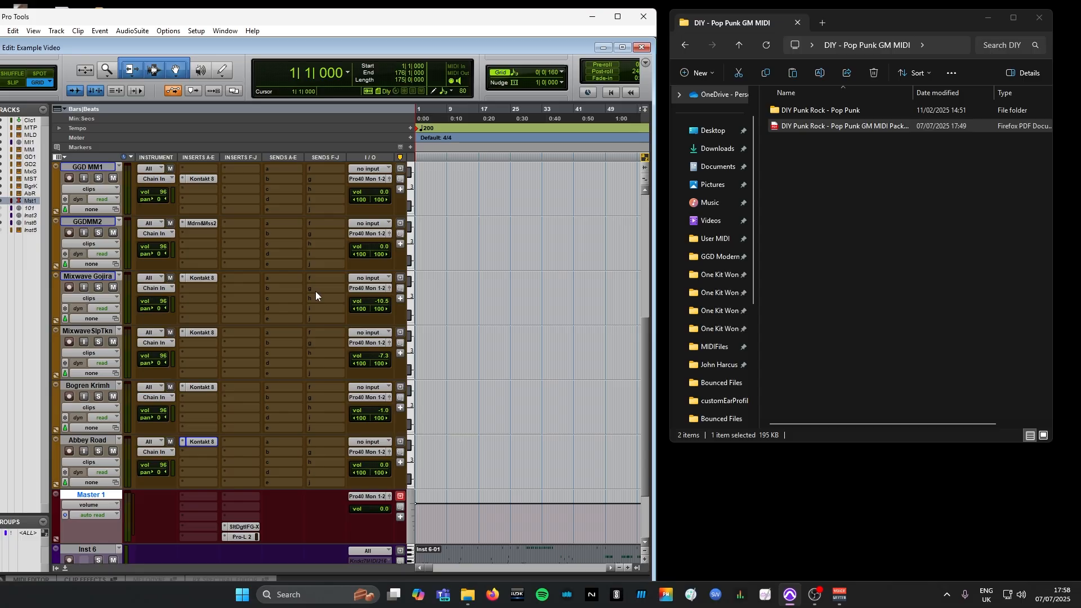
pyautogui.scroll(1, 315, 291)
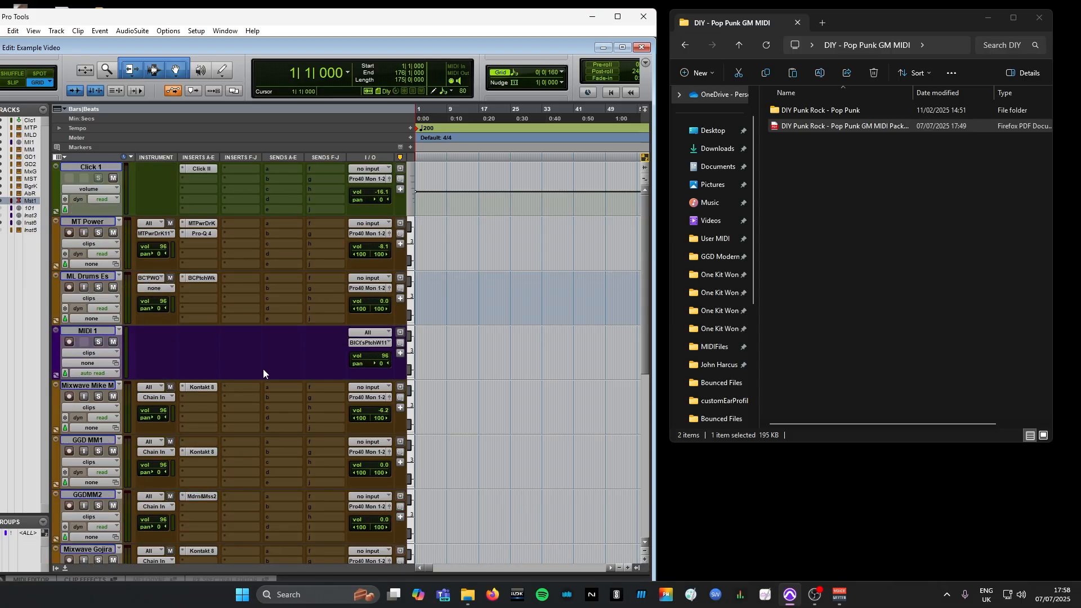
pyautogui.scroll(-4, 262, 369)
pyautogui.scroll(4, 262, 369)
# Open the DIY Punk Rock - Pop Punk GM MIDI Pack Info PDF and read the descriptions of folders 1 to 16
pyautogui.doubleClick(822, 128)
pyautogui.scroll(-4, 589, 282)
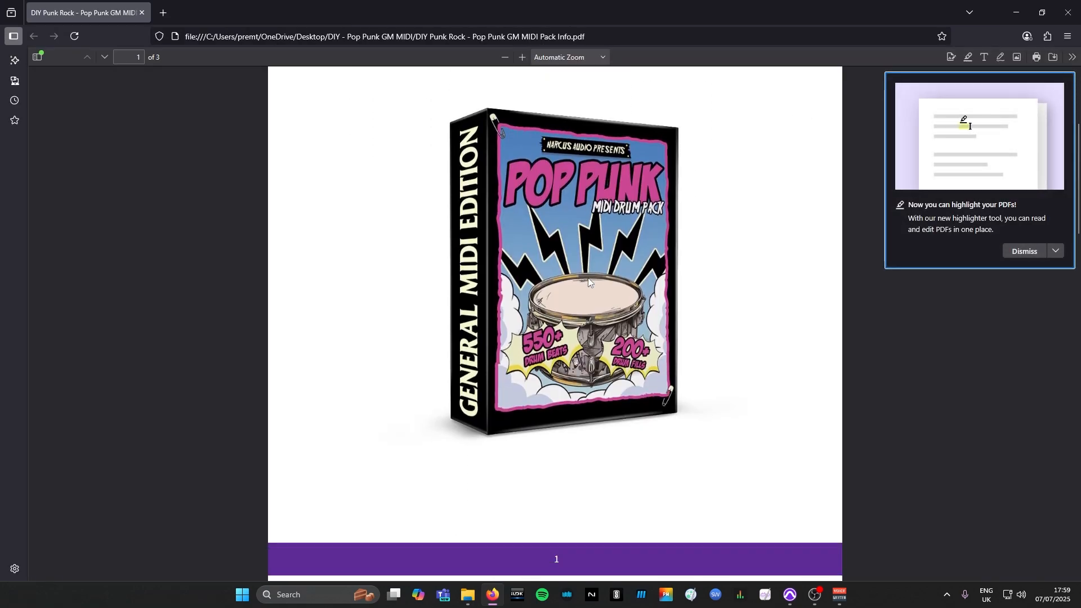
pyautogui.scroll(-10, 589, 282)
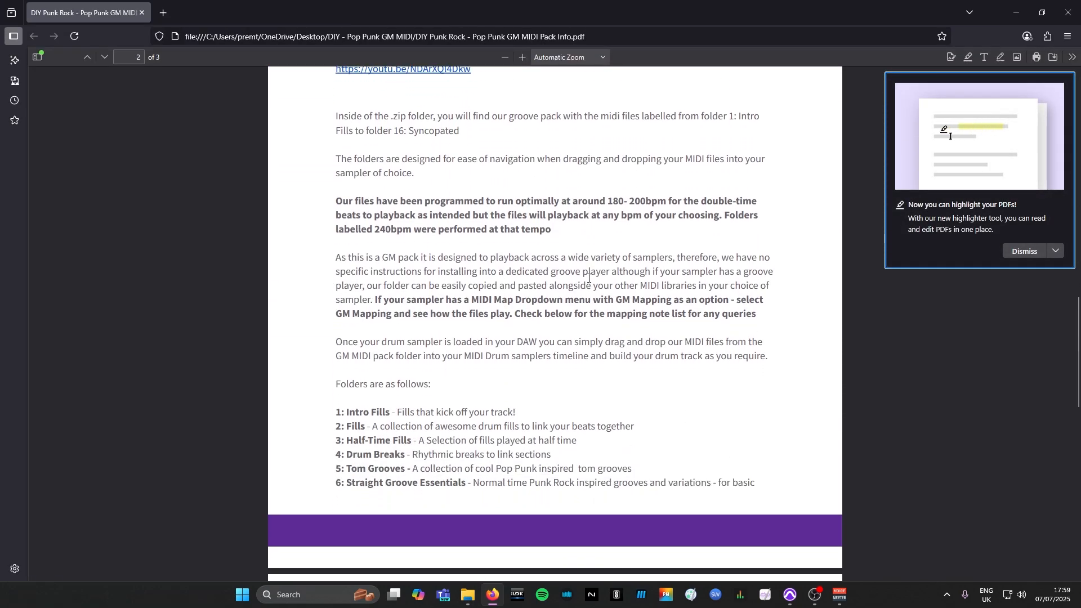
pyautogui.scroll(-3, 589, 278)
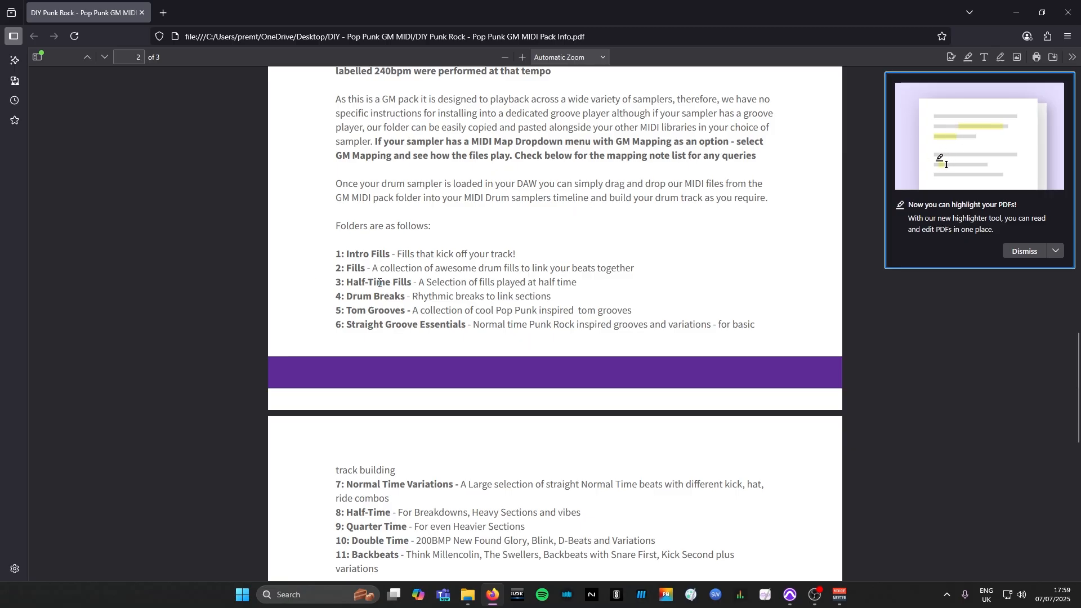
pyautogui.scroll(-1, 393, 297)
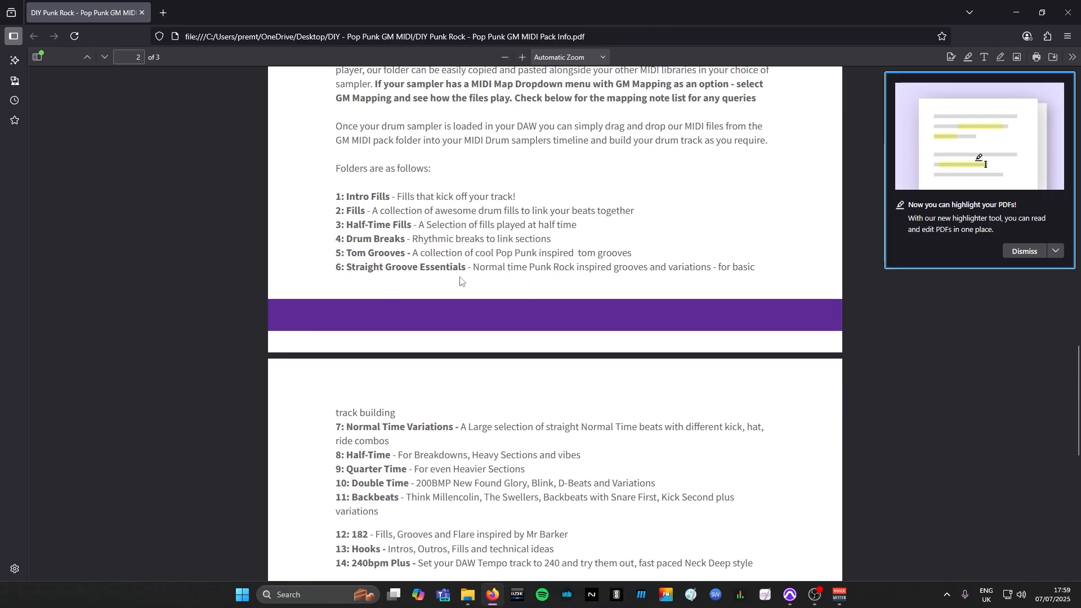
pyautogui.scroll(-1, 604, 279)
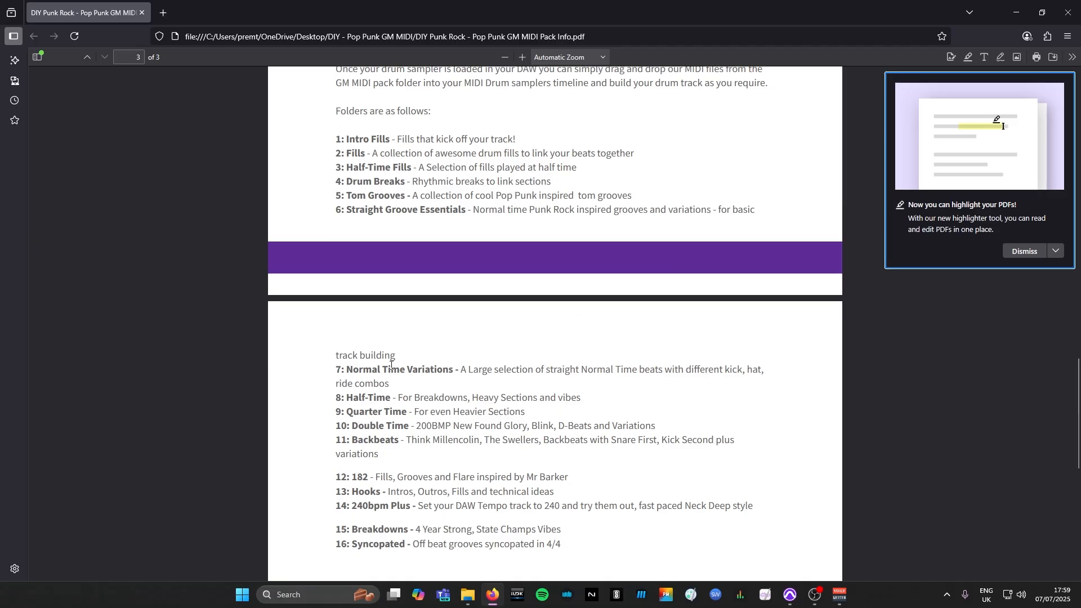
pyautogui.scroll(-1, 392, 364)
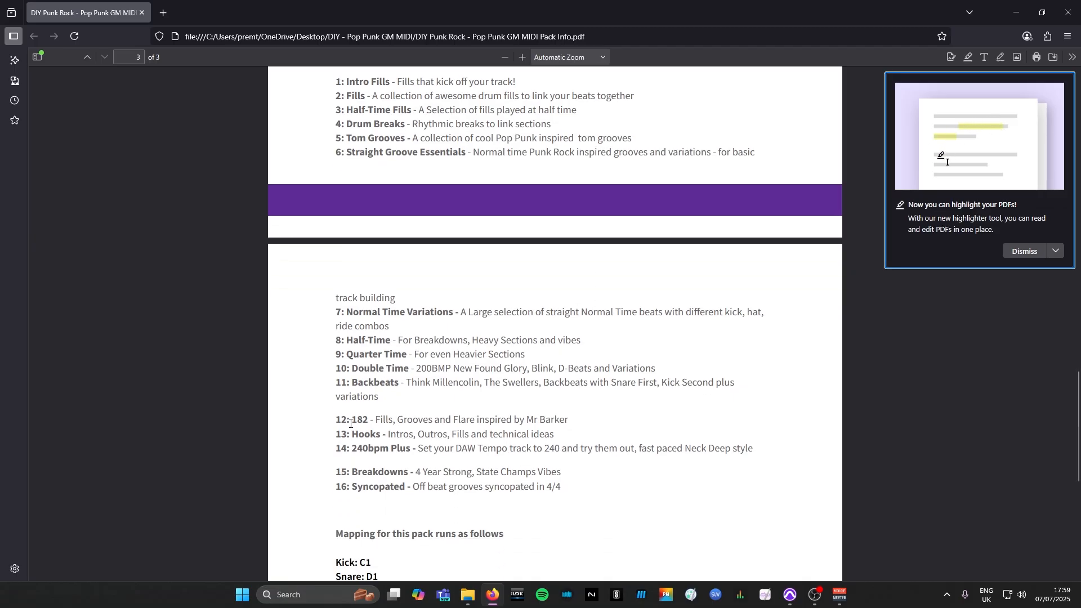
pyautogui.scroll(-1, 366, 414)
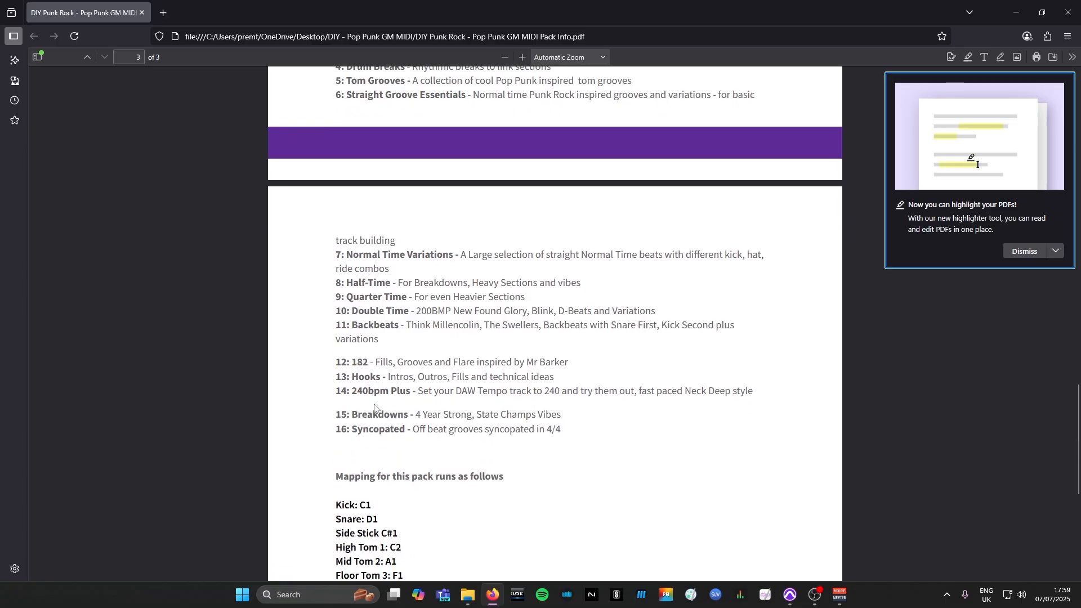
pyautogui.scroll(-1, 408, 403)
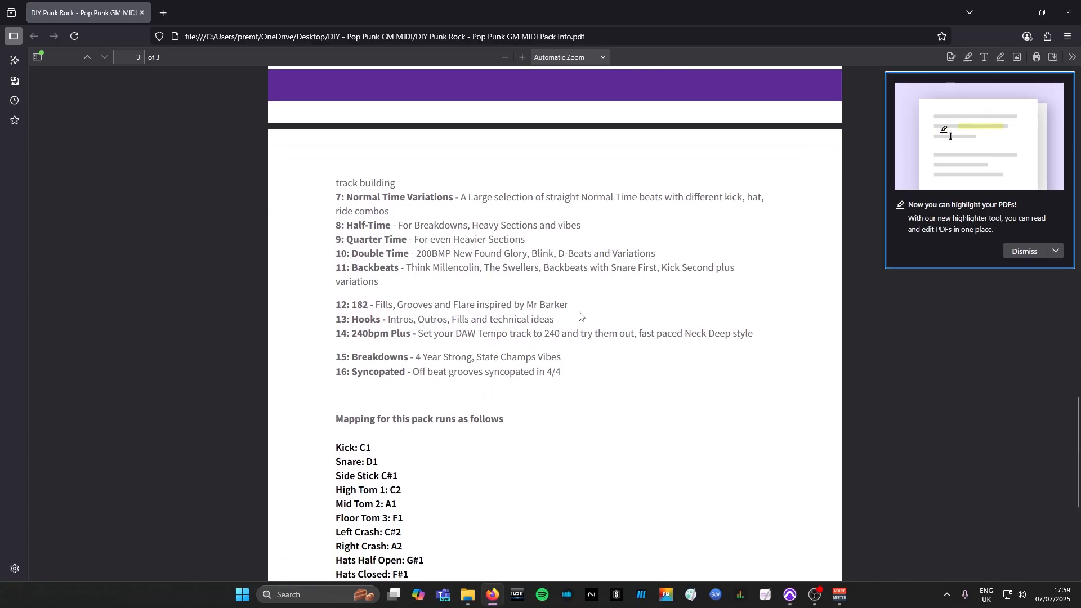
# Read the pack's drum note mapping list in the PDF and close the document
pyautogui.scroll(-3, 620, 304)
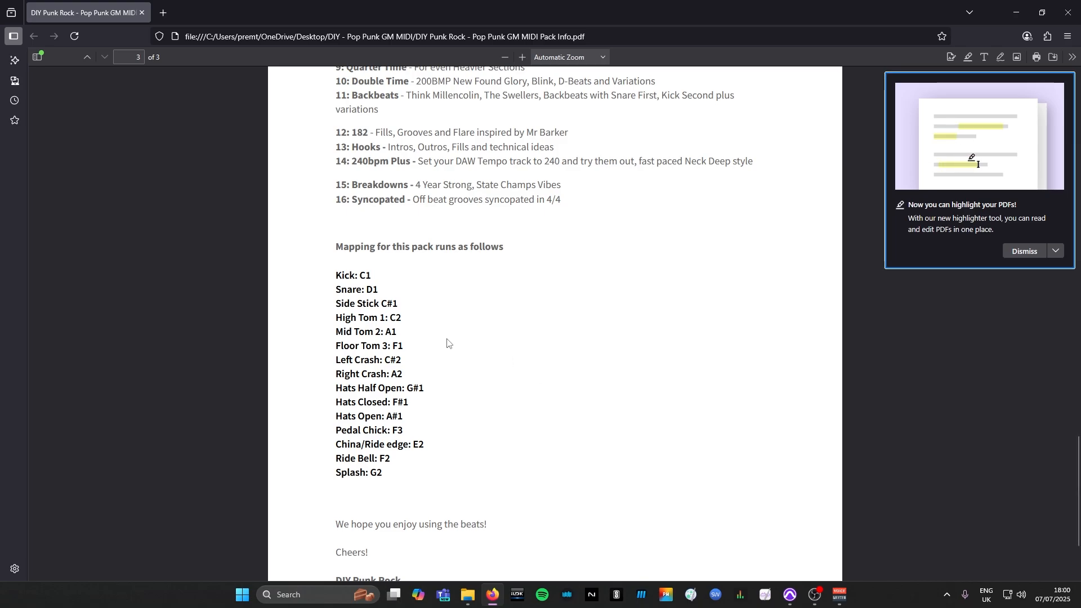
pyautogui.scroll(5, 593, 367)
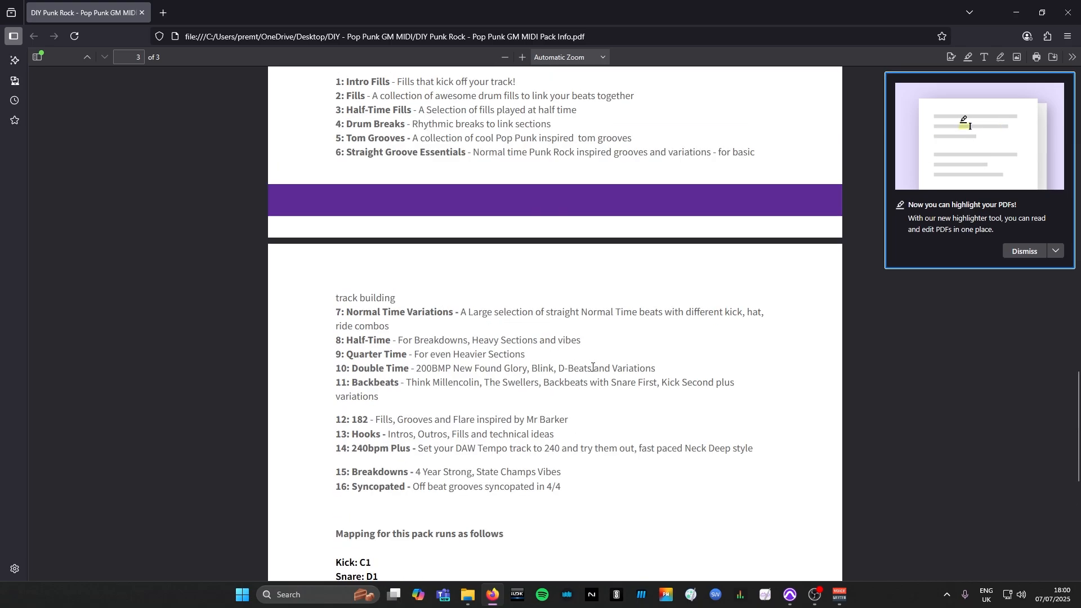
pyautogui.scroll(15, 593, 367)
pyautogui.click(1069, 13)
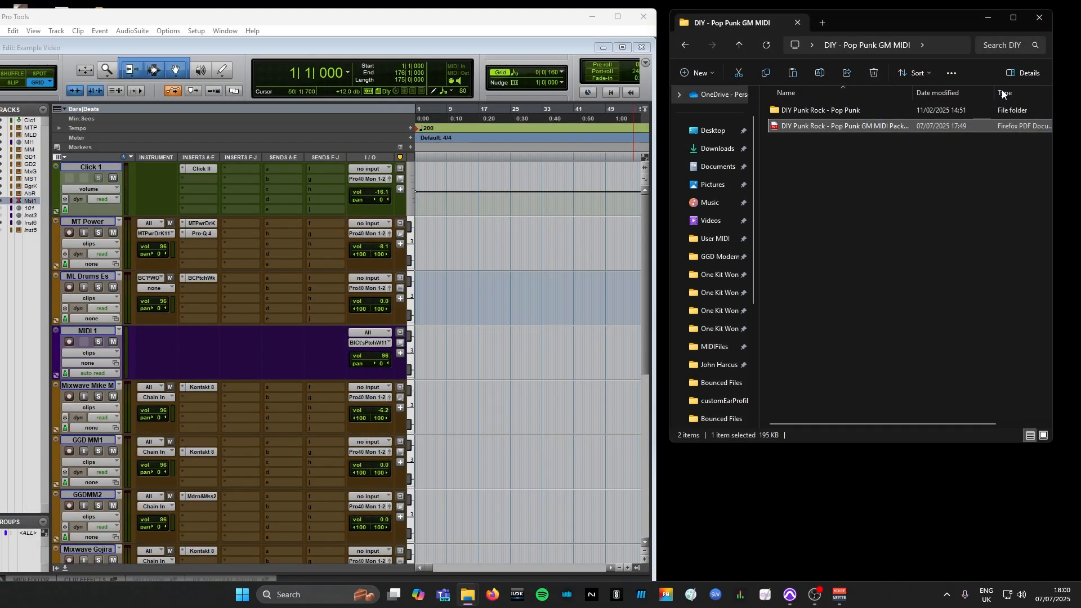
# Open the DIY Punk Rock - Pop Punk folder and check the contents of its 01. Intro Fills and 02. Fills subfolders
pyautogui.doubleClick(840, 110)
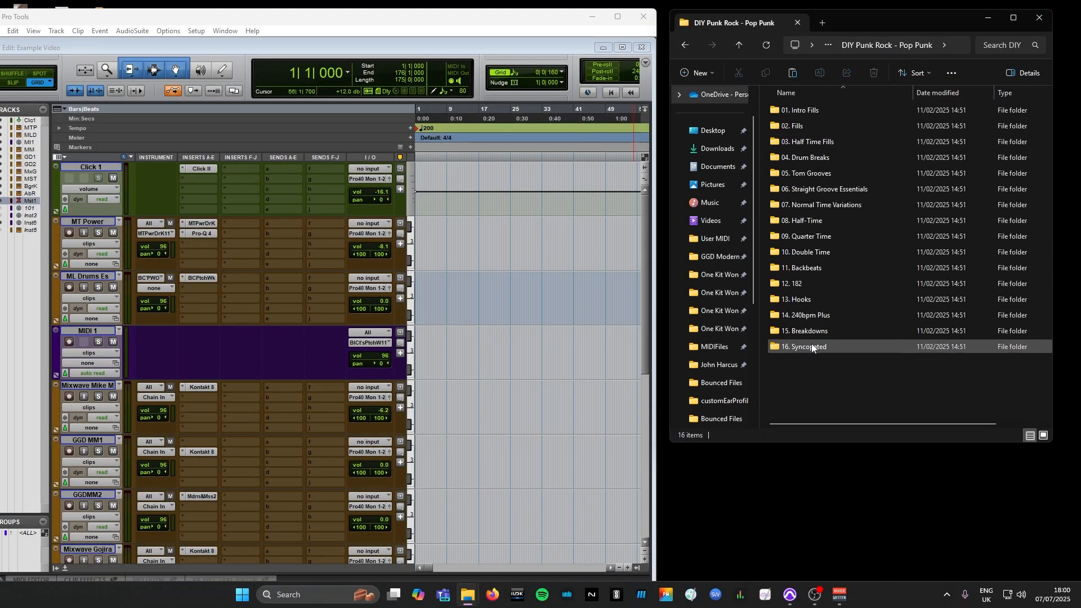
pyautogui.doubleClick(817, 112)
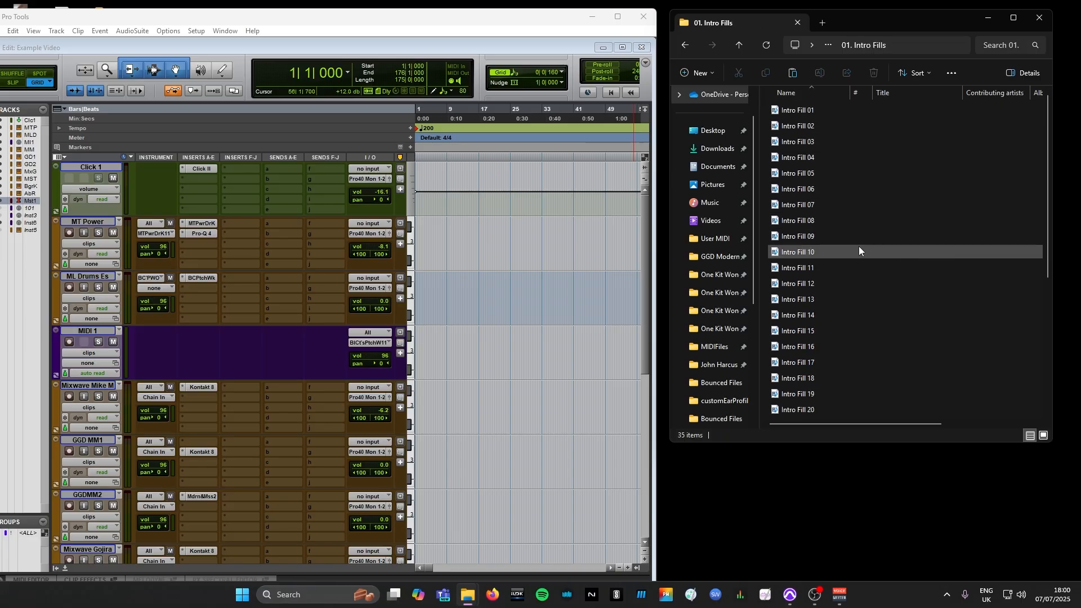
pyautogui.click(685, 45)
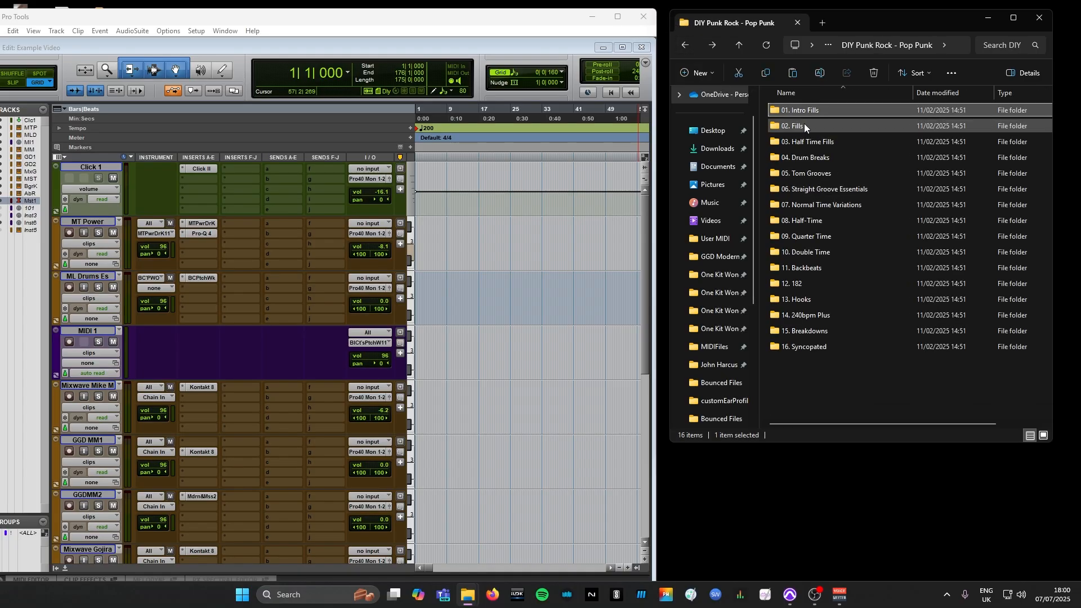
pyautogui.doubleClick(806, 125)
pyautogui.click(684, 45)
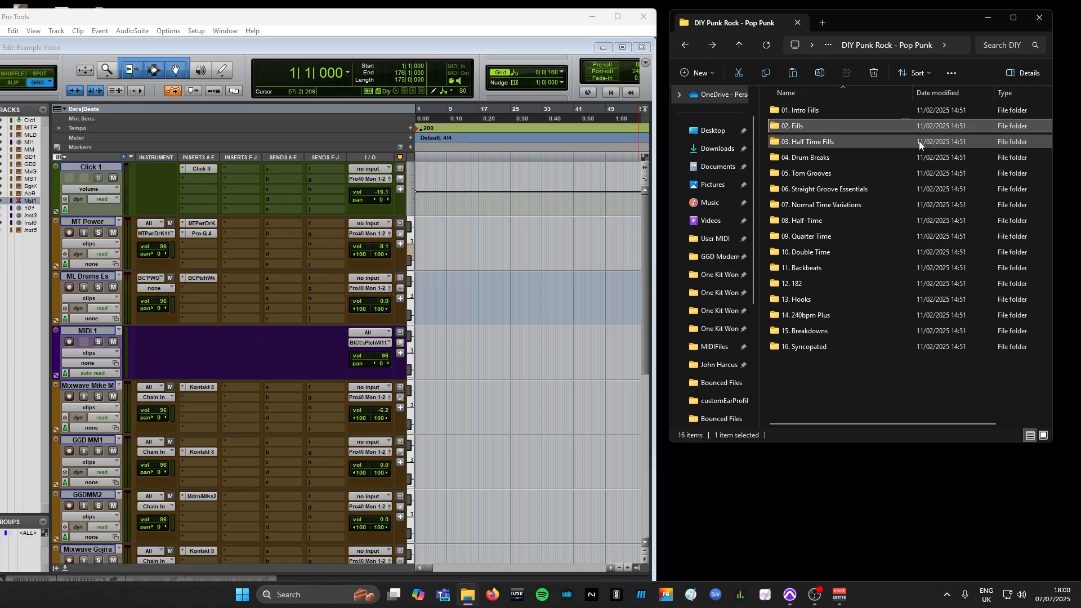
# View the full file names in Groove 01 of 06. Straight Groove Essentials and return to the pack's main folder
pyautogui.doubleClick(835, 188)
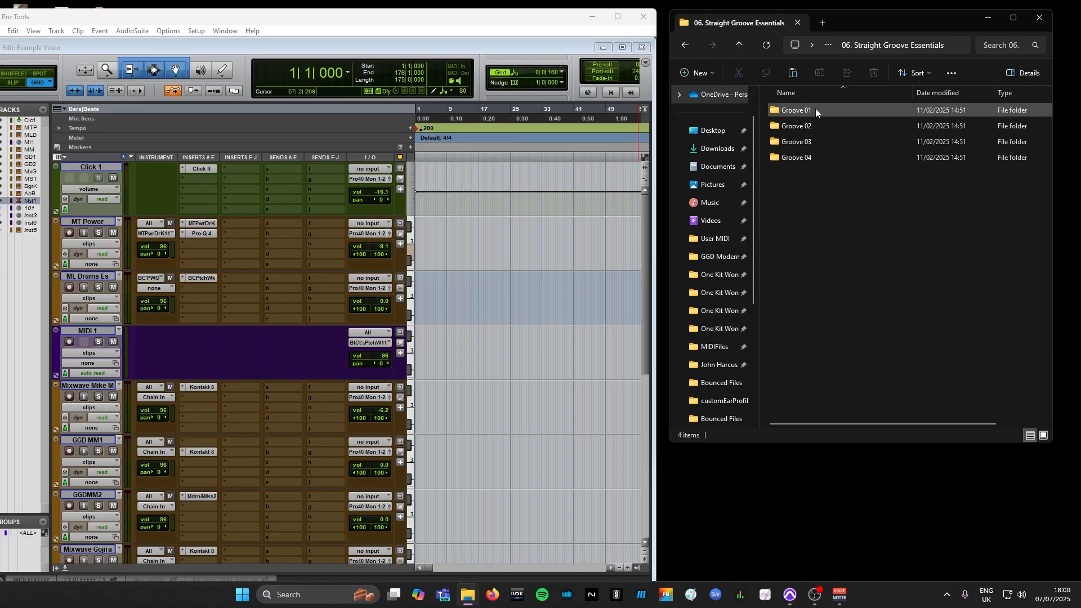
pyautogui.doubleClick(812, 110)
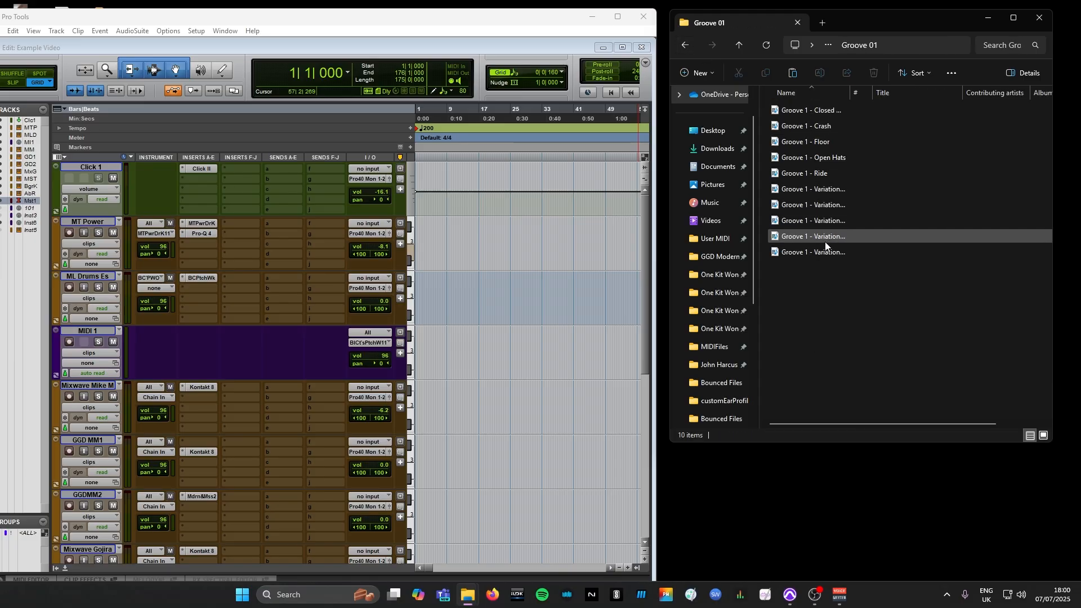
pyautogui.moveTo(850, 92); pyautogui.dragTo(974, 101)
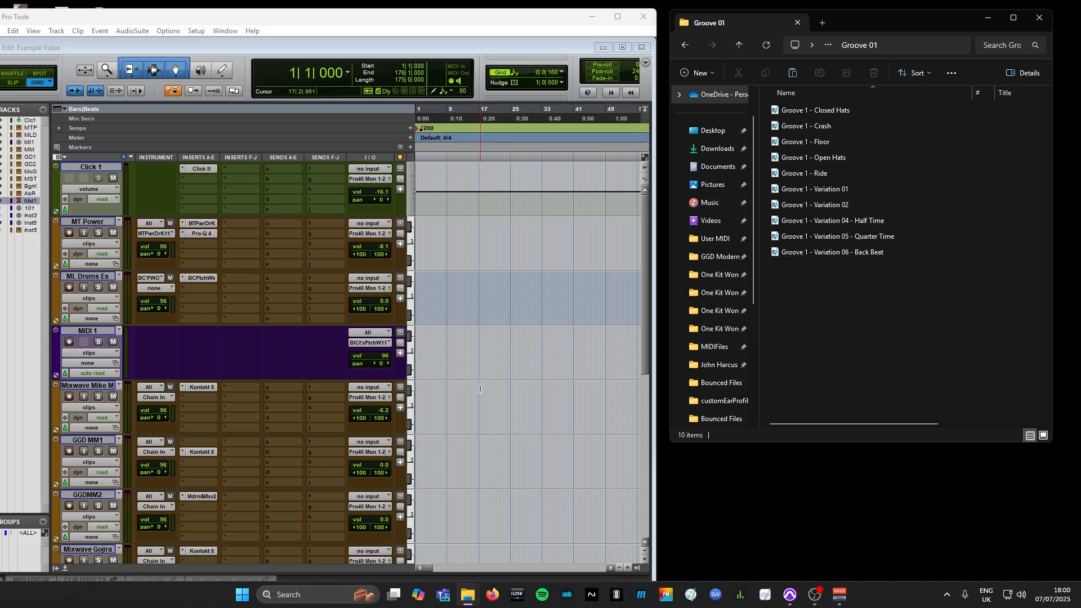
pyautogui.click(738, 46)
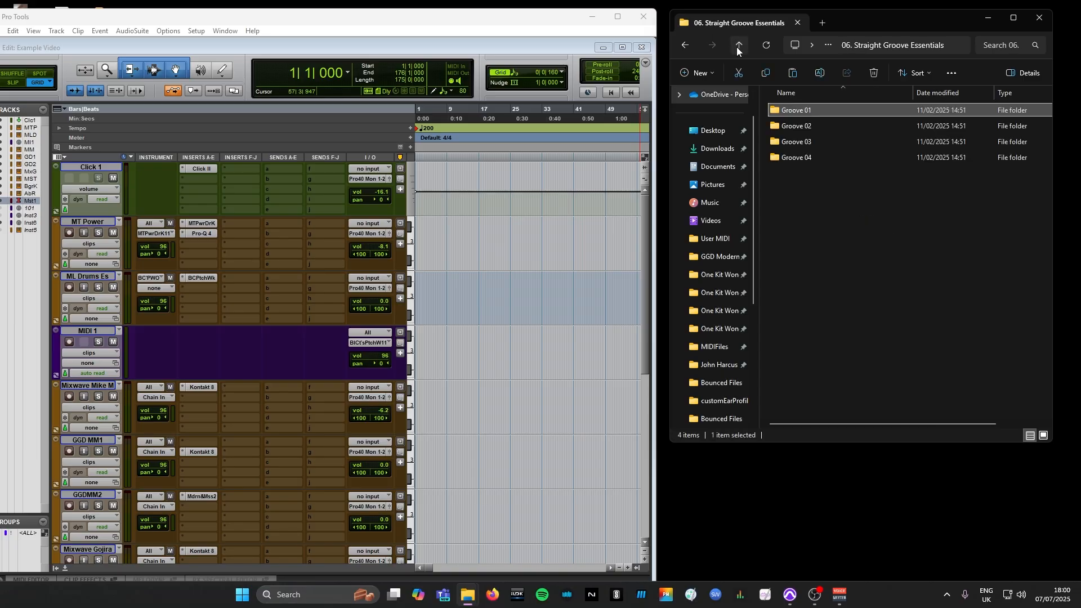
pyautogui.click(738, 46)
# Browse the 07. Normal Time Variations and 12. 182 folders, returning to the pack's main folder
pyautogui.doubleClick(811, 206)
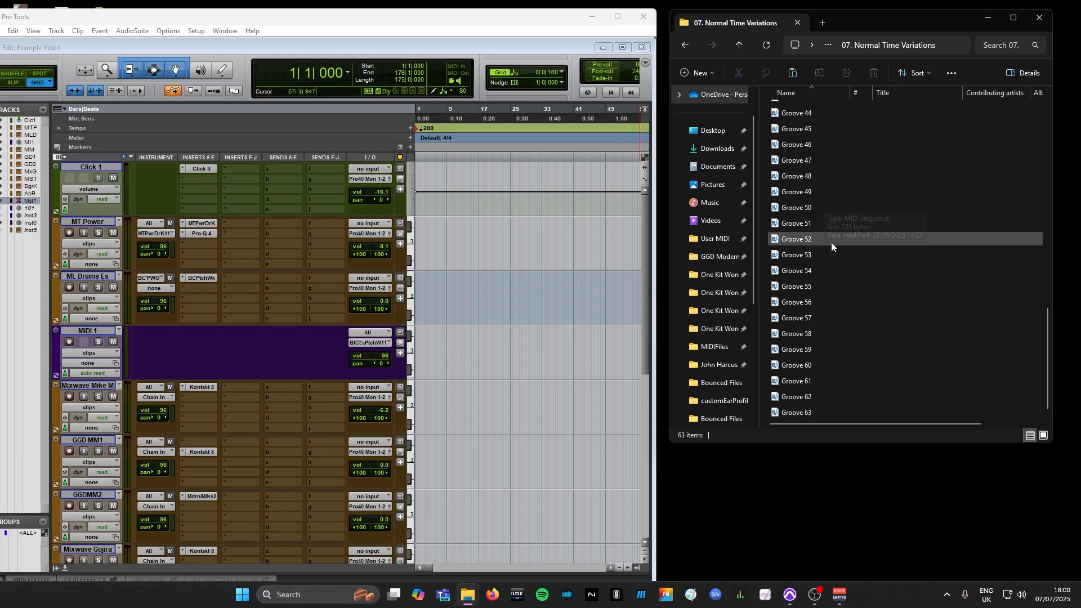
pyautogui.scroll(6, 836, 255)
pyautogui.click(740, 45)
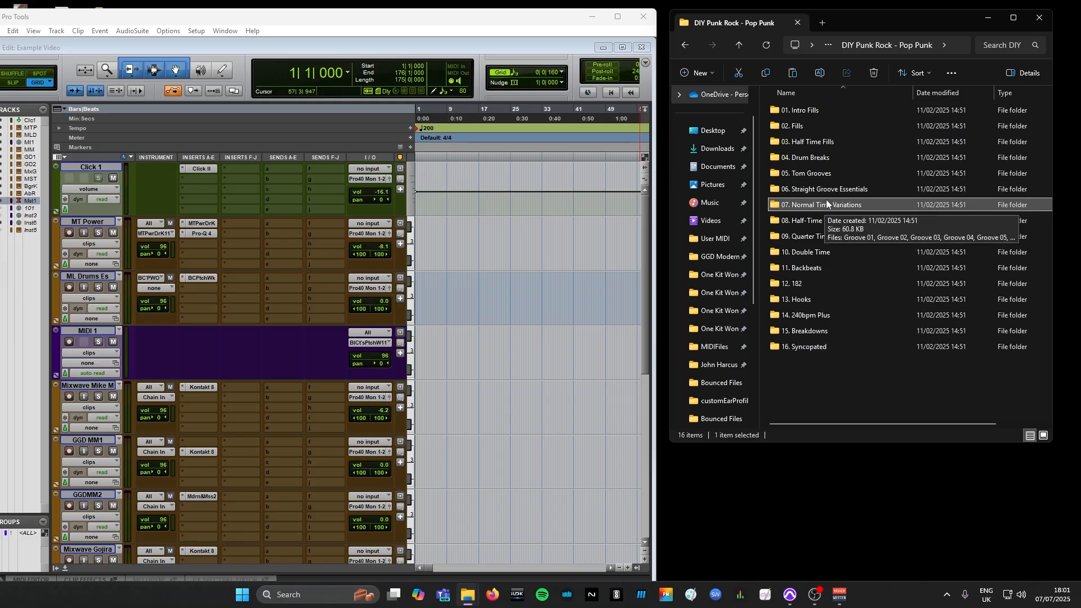
pyautogui.doubleClick(809, 281)
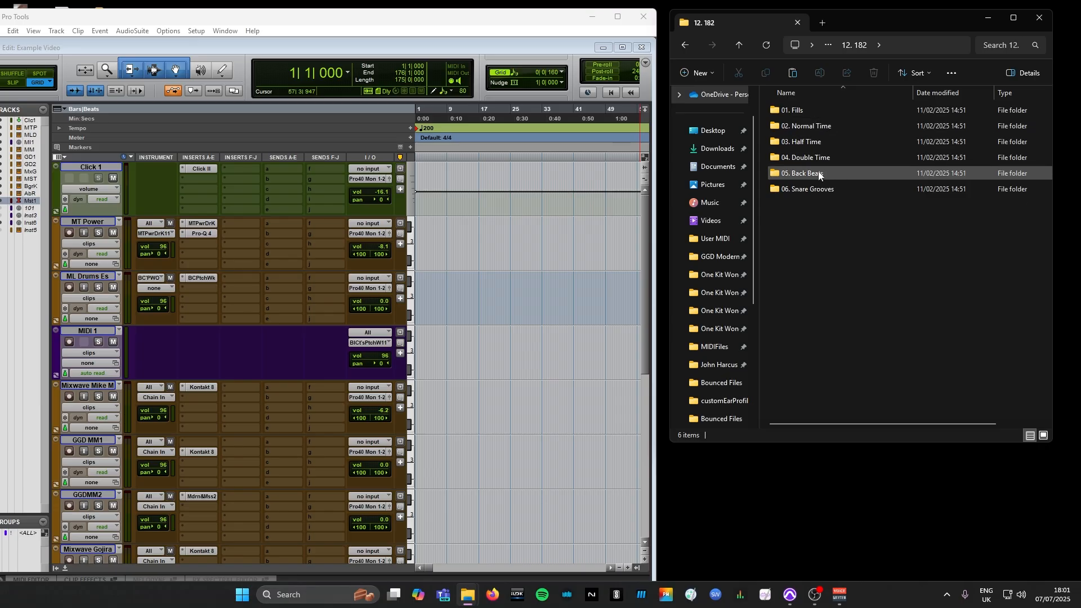
pyautogui.click(740, 45)
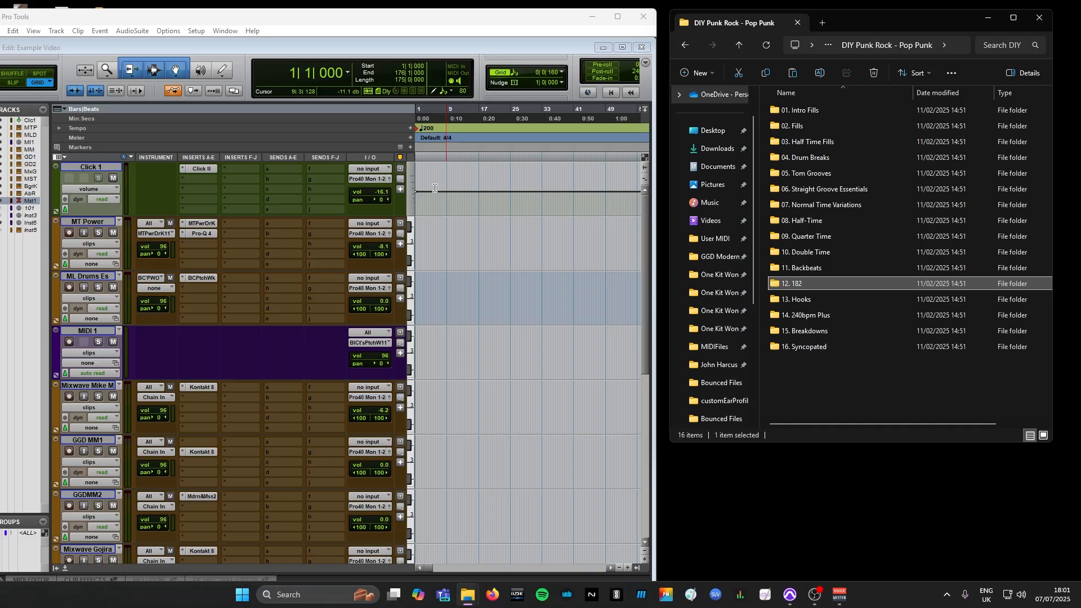
# Inspect the drum instruments on the MT Power and Mixwave Mike M tracks, closing each plug-in window after viewing it
pyautogui.click(193, 226)
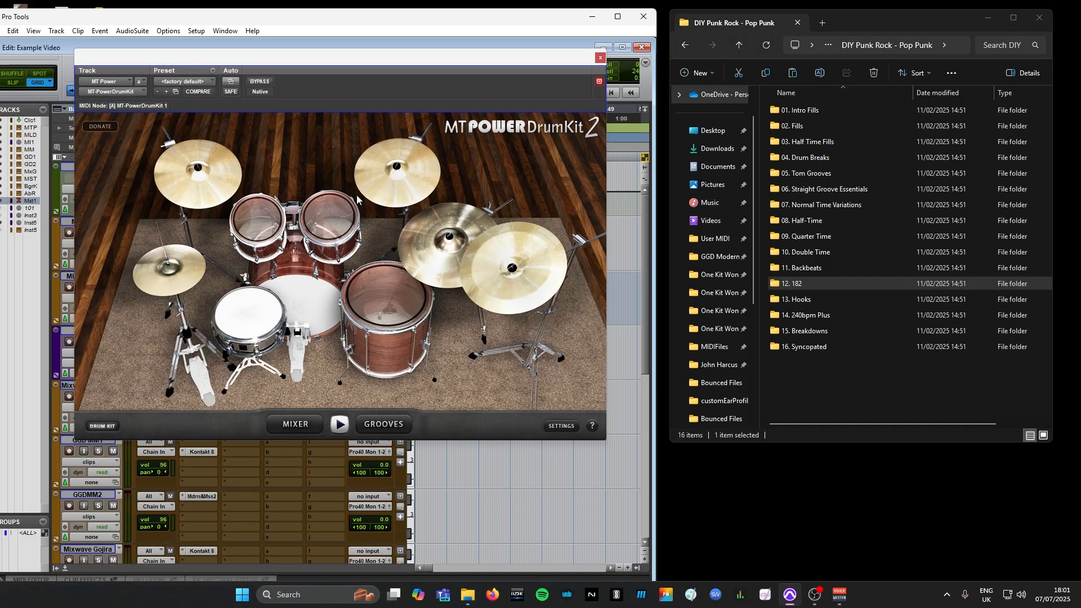
pyautogui.click(601, 58)
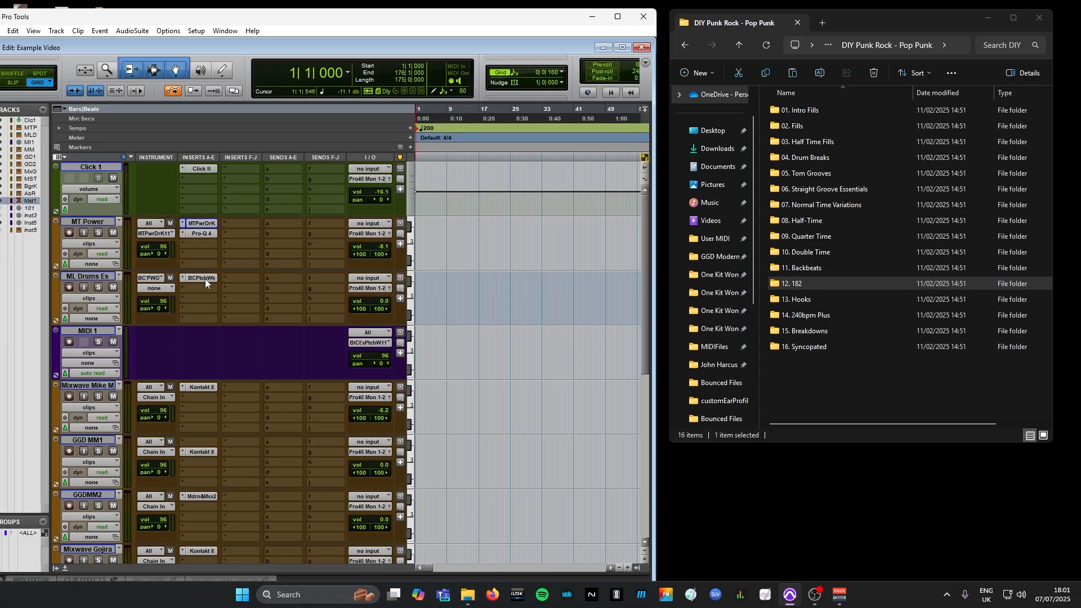
pyautogui.scroll(-1, 290, 350)
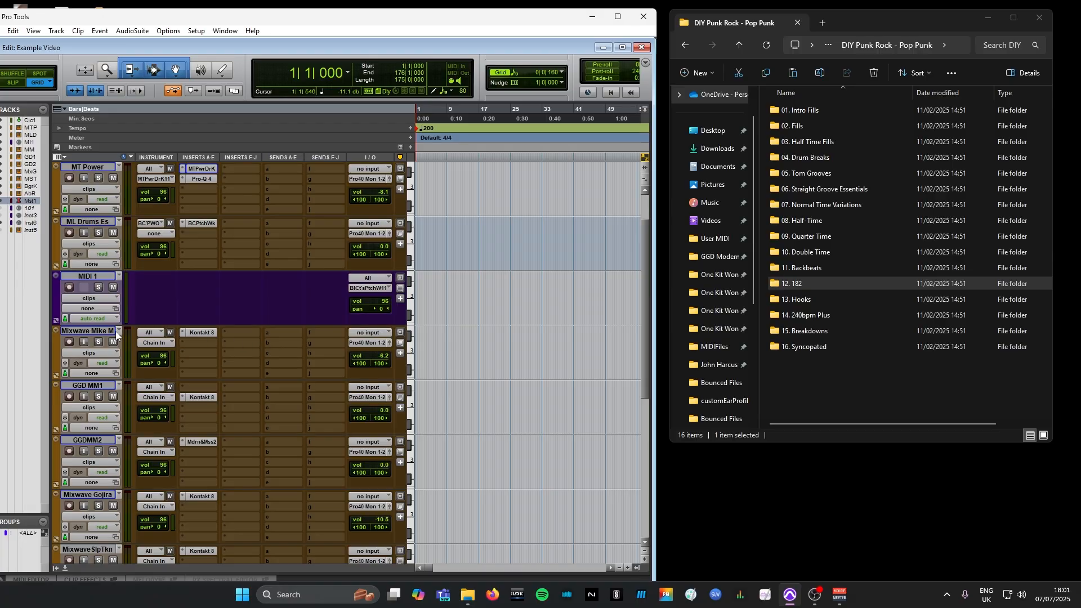
pyautogui.scroll(-1, 116, 332)
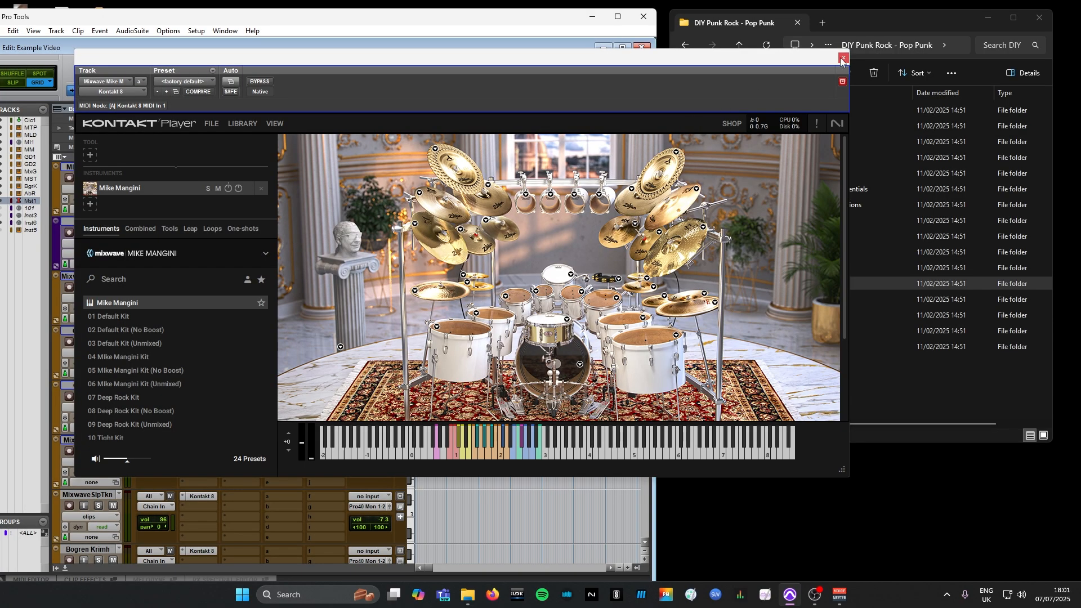
pyautogui.click(842, 57)
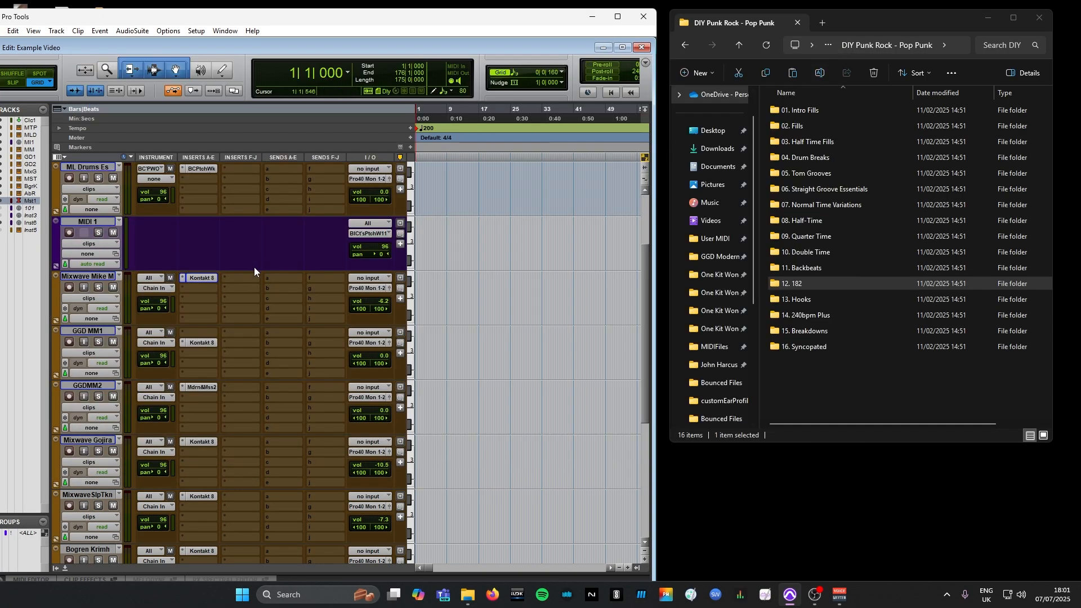
pyautogui.scroll(-1, 255, 269)
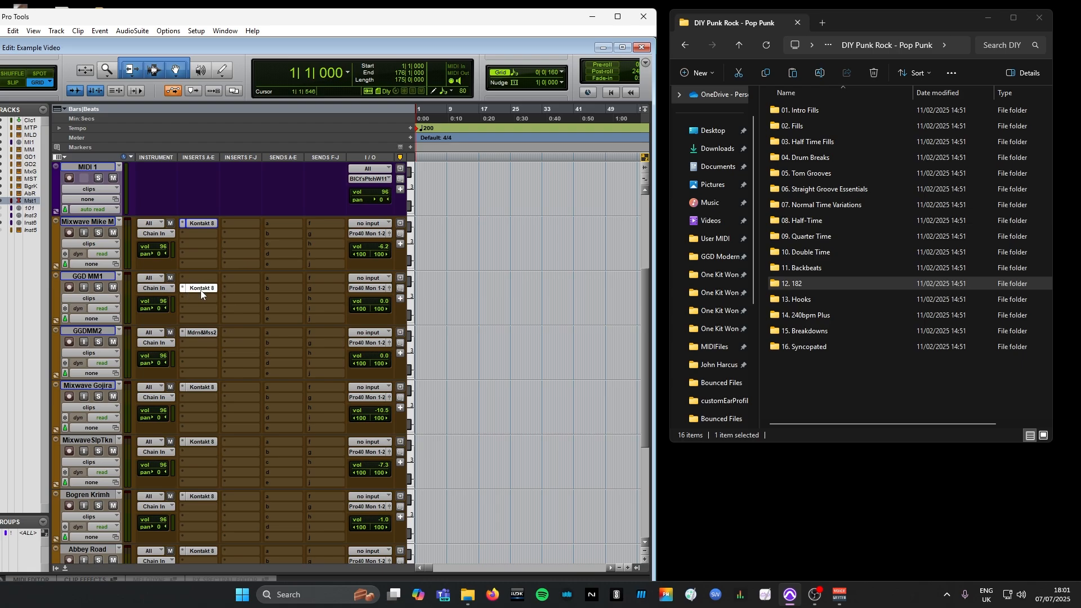
# Inspect the note mappings of the drum samplers on the GGD MM1 and GGDMM2 tracks, closing each plug-in window
pyautogui.click(201, 289)
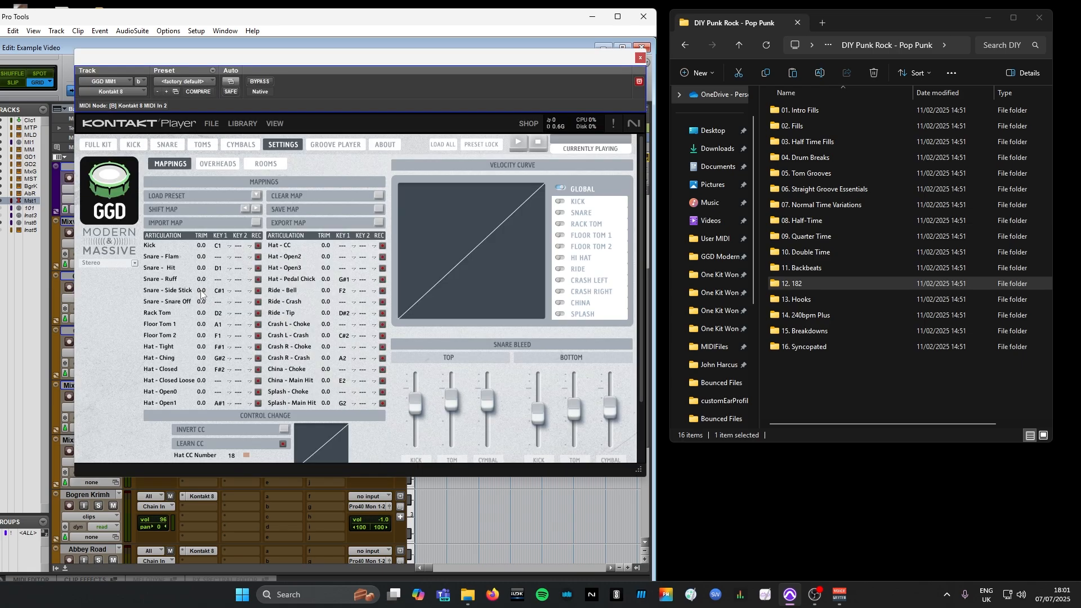
pyautogui.click(640, 58)
pyautogui.scroll(-1, 239, 301)
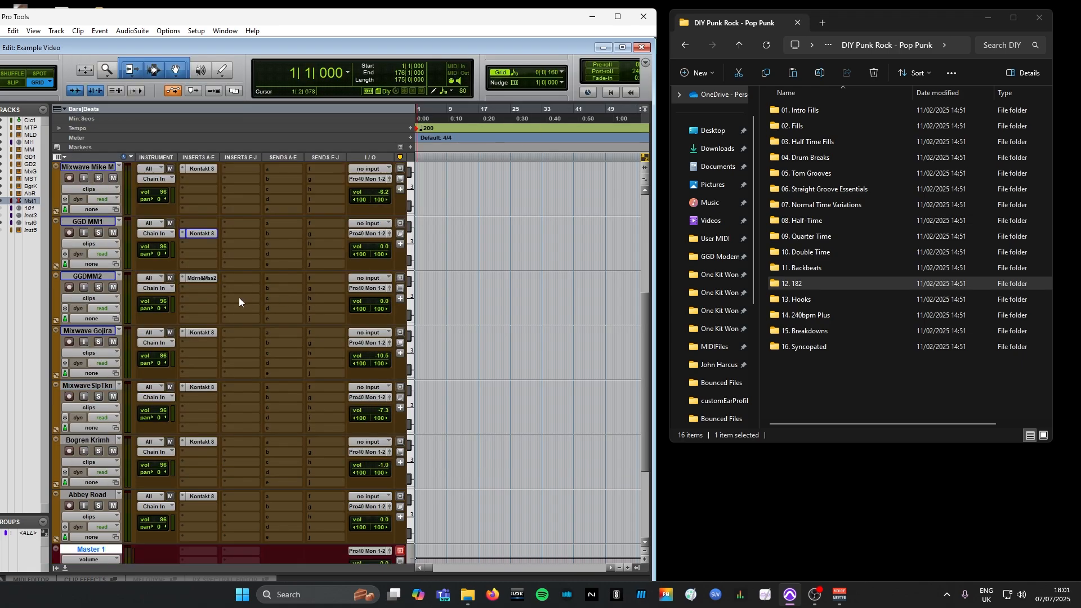
pyautogui.click(198, 278)
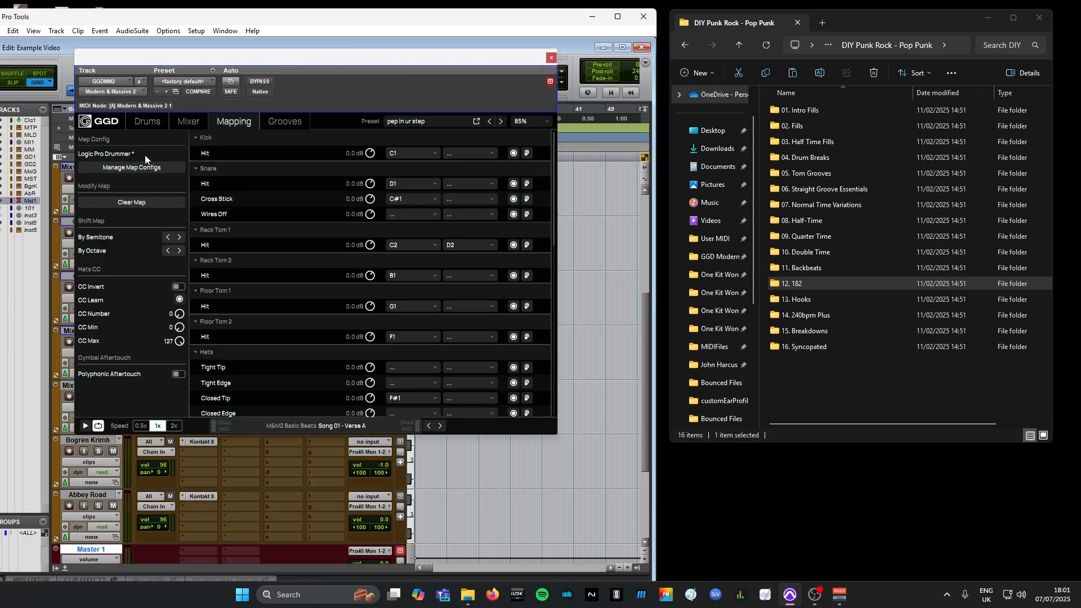
pyautogui.click(552, 57)
# Inspect the MIDI mappings of the drum instruments on the Mixwave Gojira and MixwaveSlpTkn tracks, closing each plug-in window
pyautogui.scroll(-1, 275, 270)
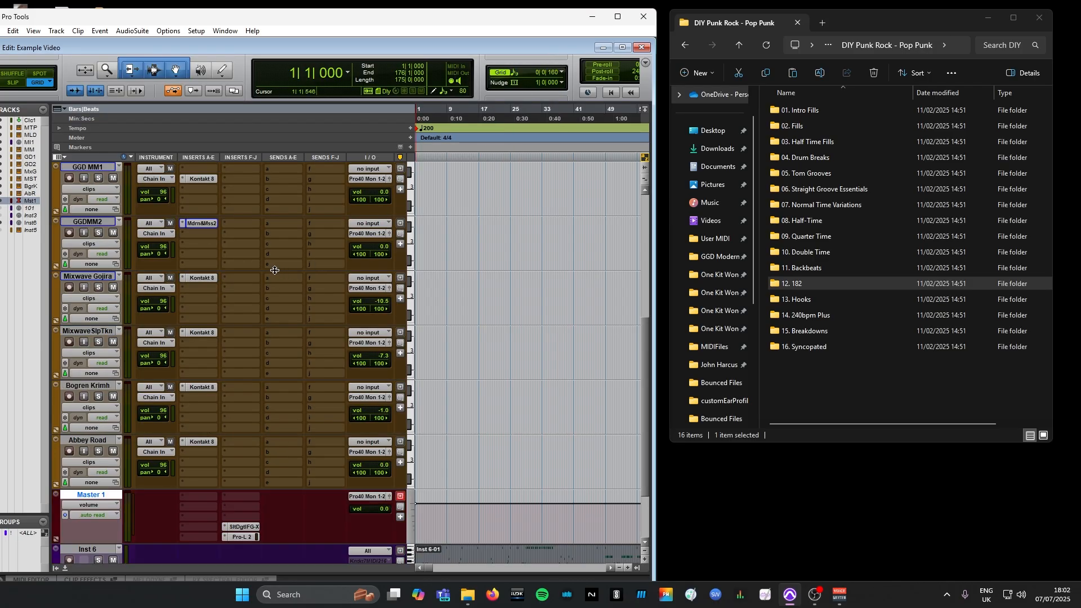
pyautogui.click(205, 281)
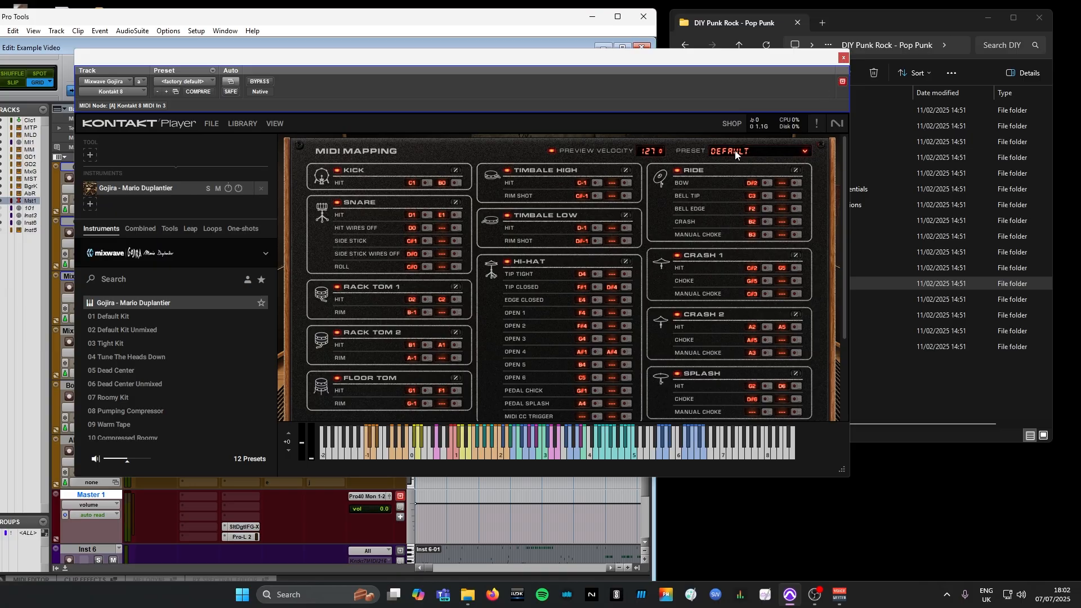
pyautogui.click(843, 58)
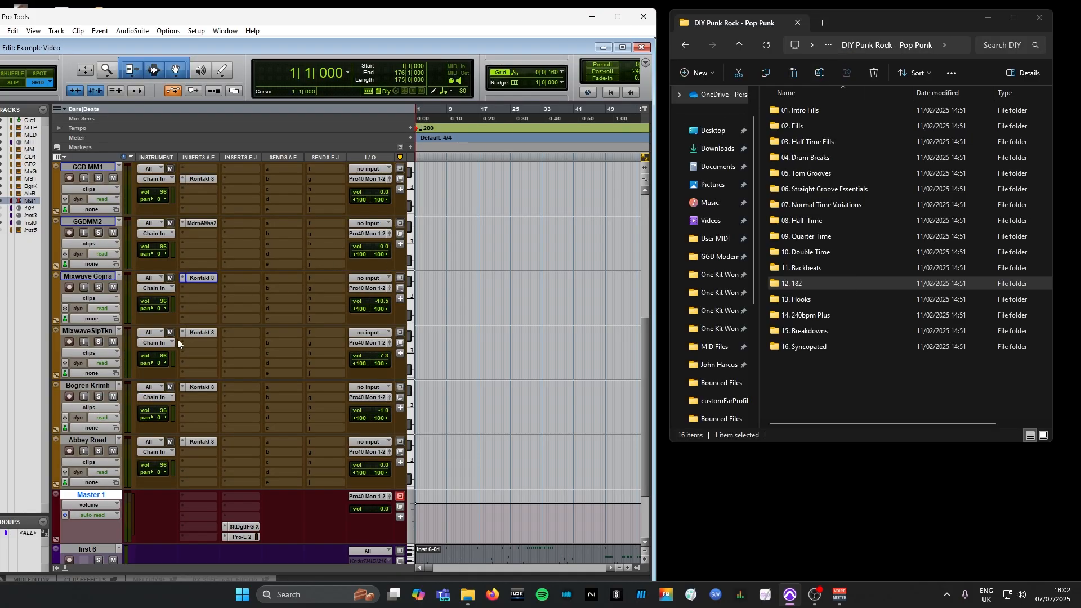
pyautogui.click(200, 333)
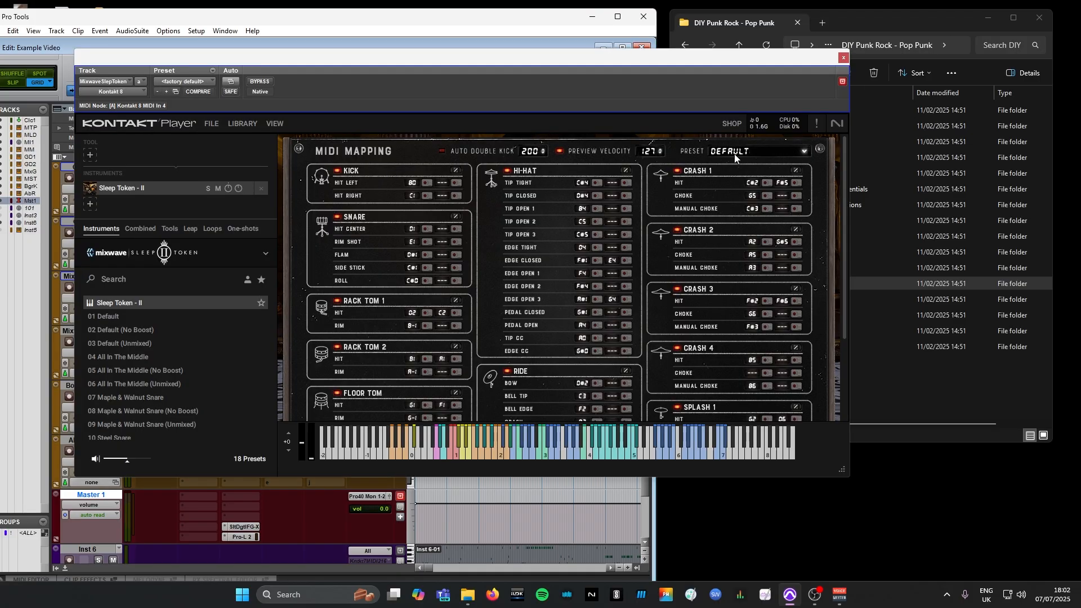
pyautogui.click(842, 58)
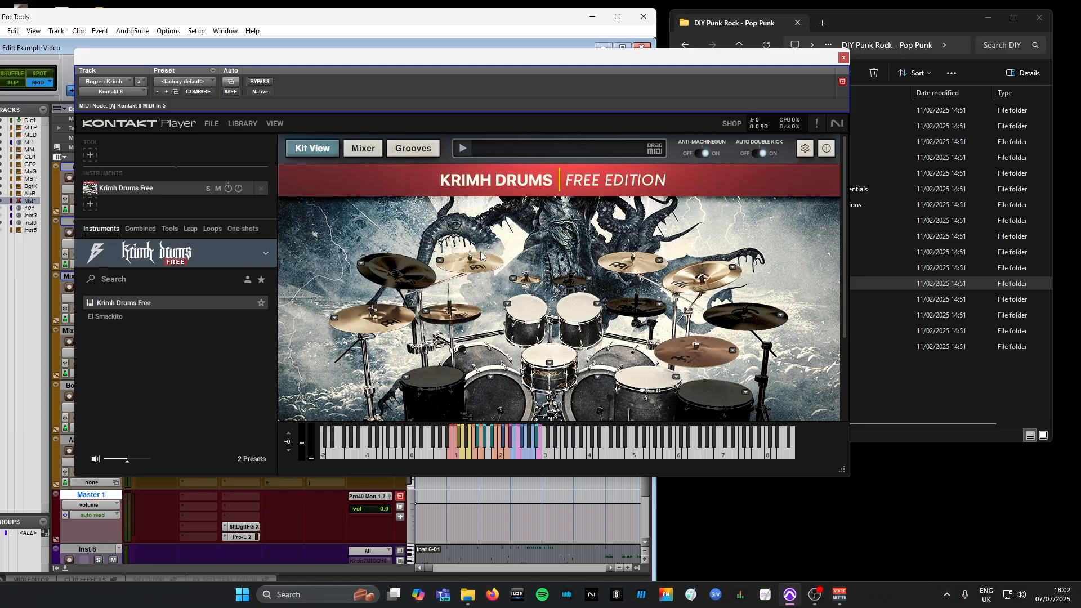
# Check the note mapping settings of Krimh Drums on the Bogren Krimh track and close the plug-in window
pyautogui.scroll(-4, 452, 251)
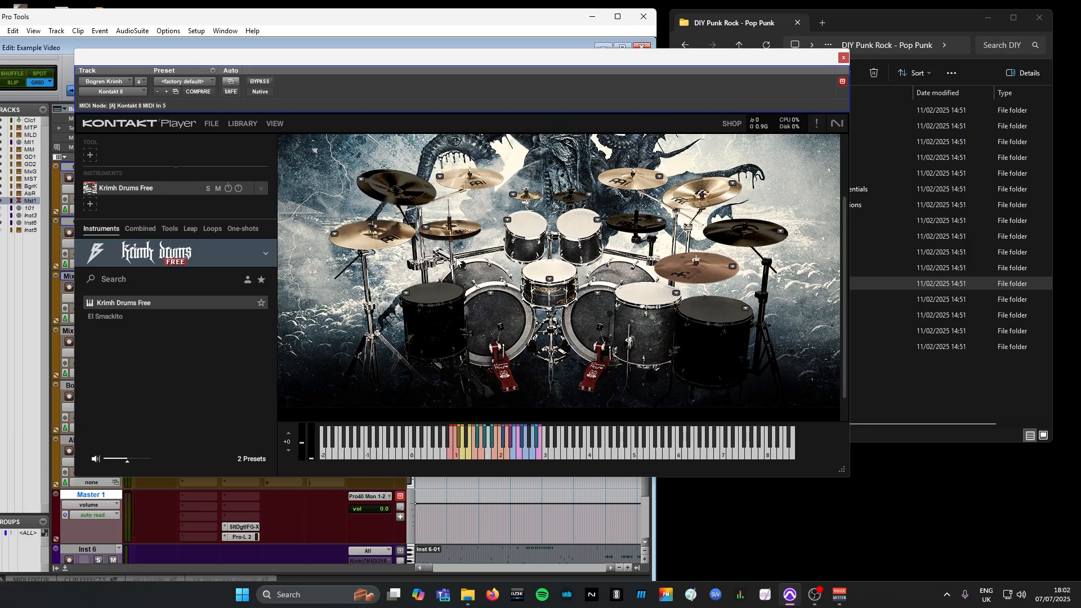
pyautogui.scroll(2, 475, 265)
pyautogui.scroll(2, 476, 262)
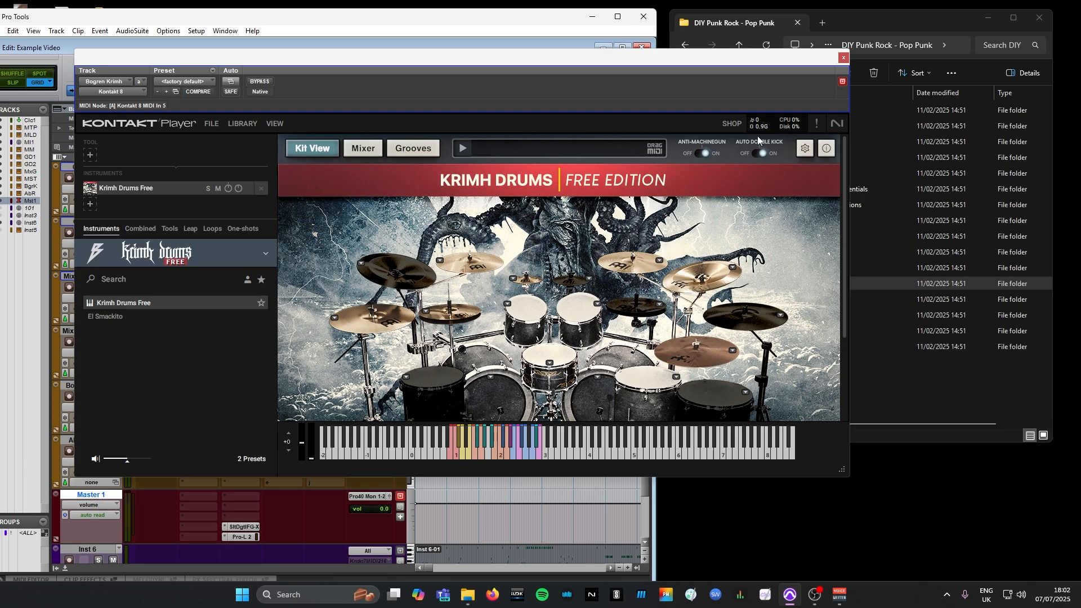
pyautogui.click(805, 150)
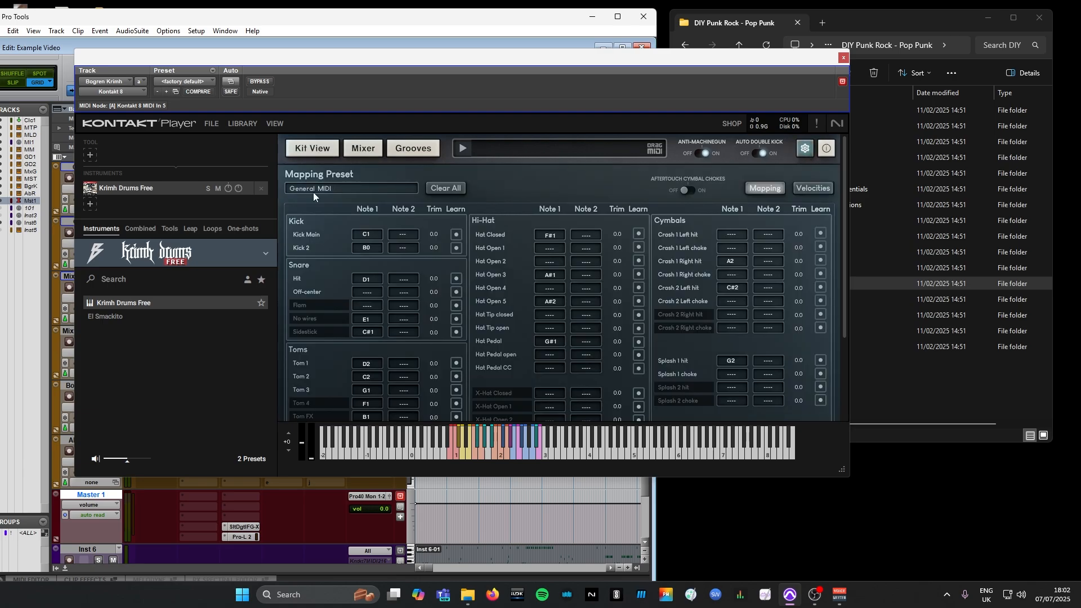
pyautogui.click(844, 58)
# Check the MIDI mapping settings of the Modern Drummer kit on the Abbey Road track and close the plug-in window
pyautogui.scroll(-3, 289, 339)
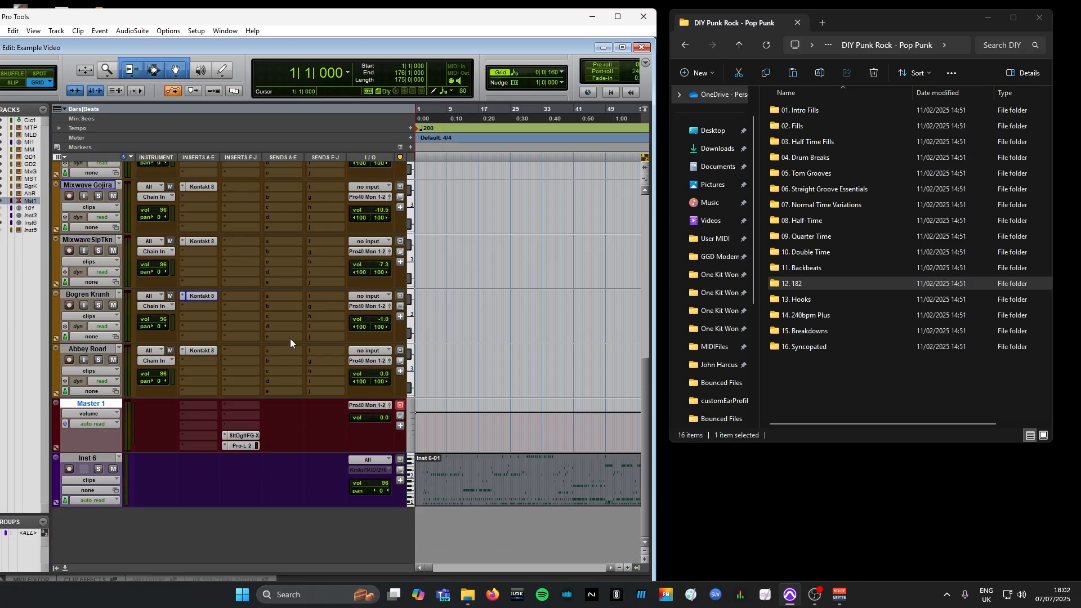
pyautogui.click(201, 351)
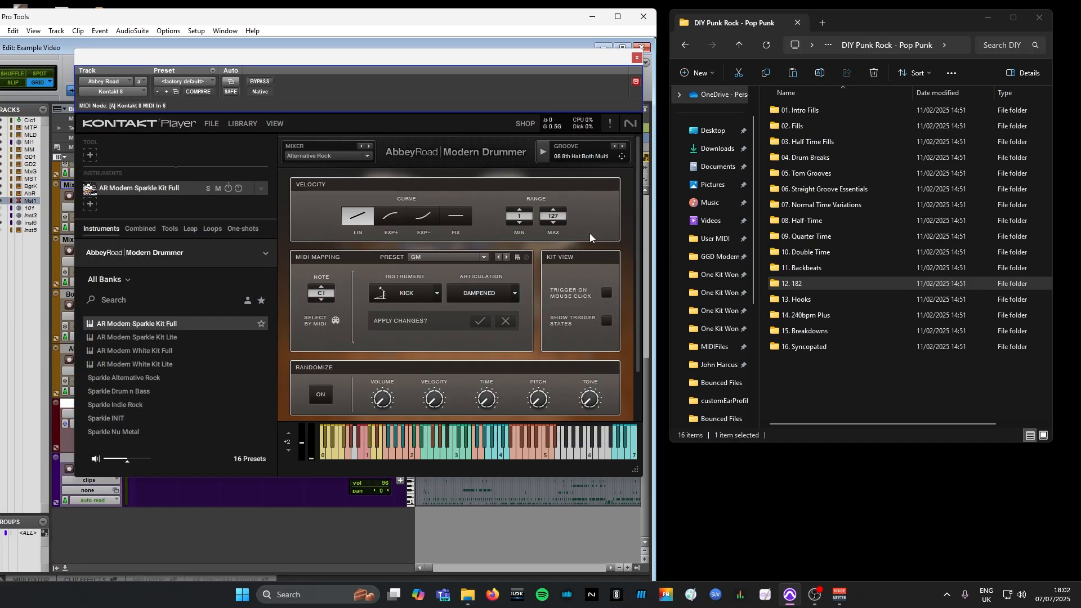
pyautogui.scroll(-3, 590, 248)
pyautogui.scroll(3, 496, 358)
pyautogui.click(636, 59)
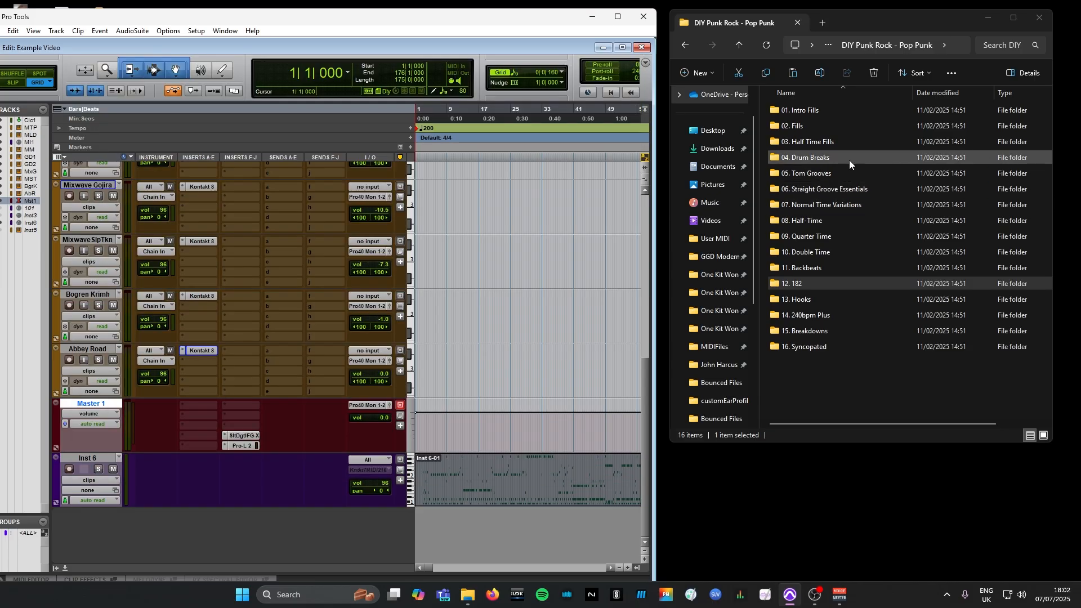
# Import Intro Fill 01 from the 01. Intro Fills folder onto the MT Power track at bar 1
pyautogui.click(805, 110)
pyautogui.scroll(7, 563, 290)
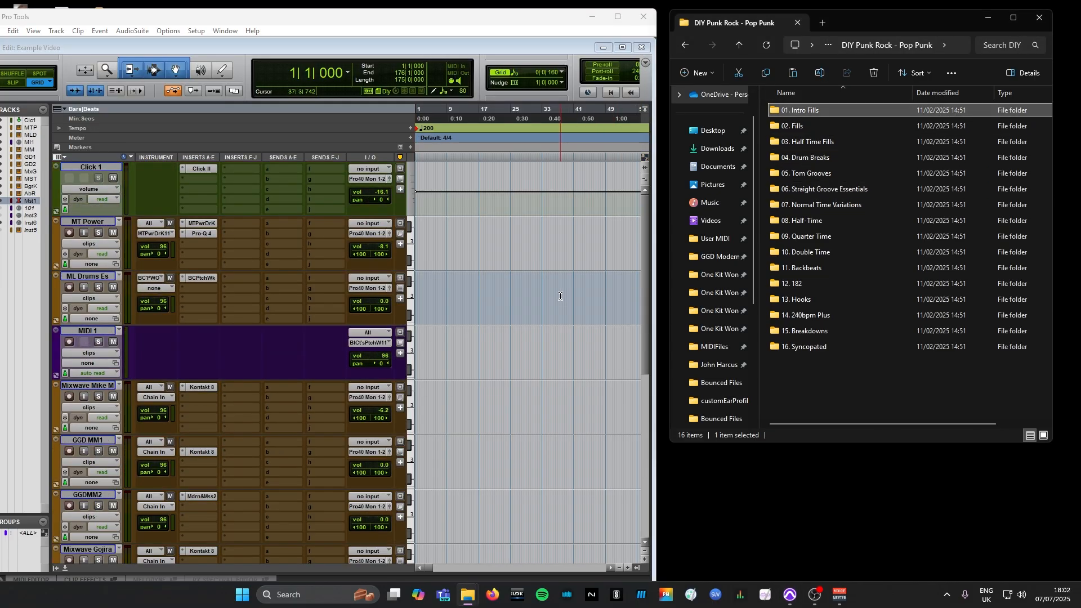
pyautogui.doubleClick(822, 108)
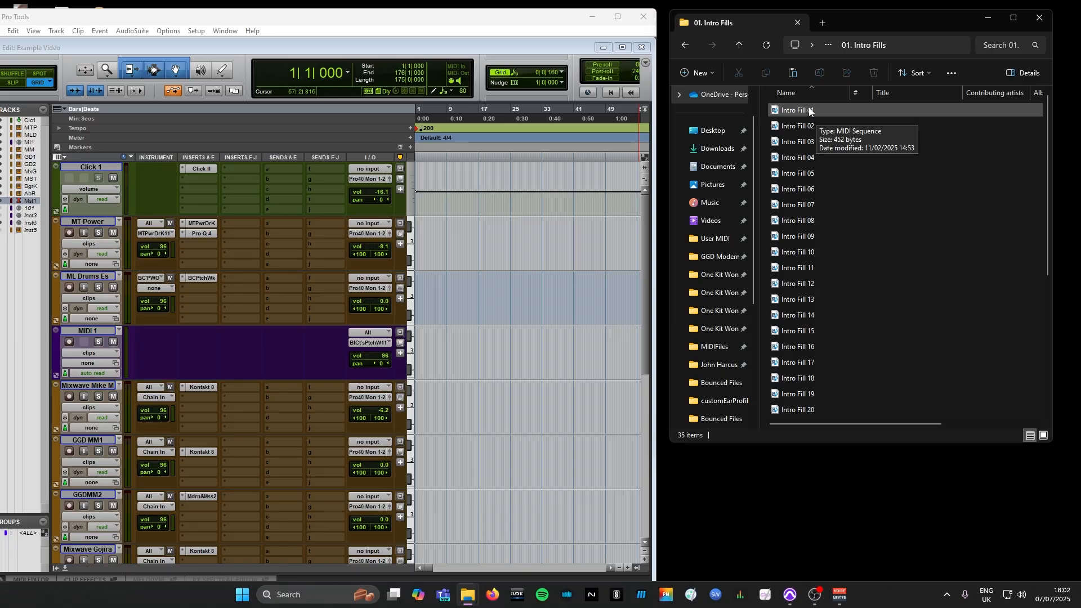
pyautogui.click(792, 111)
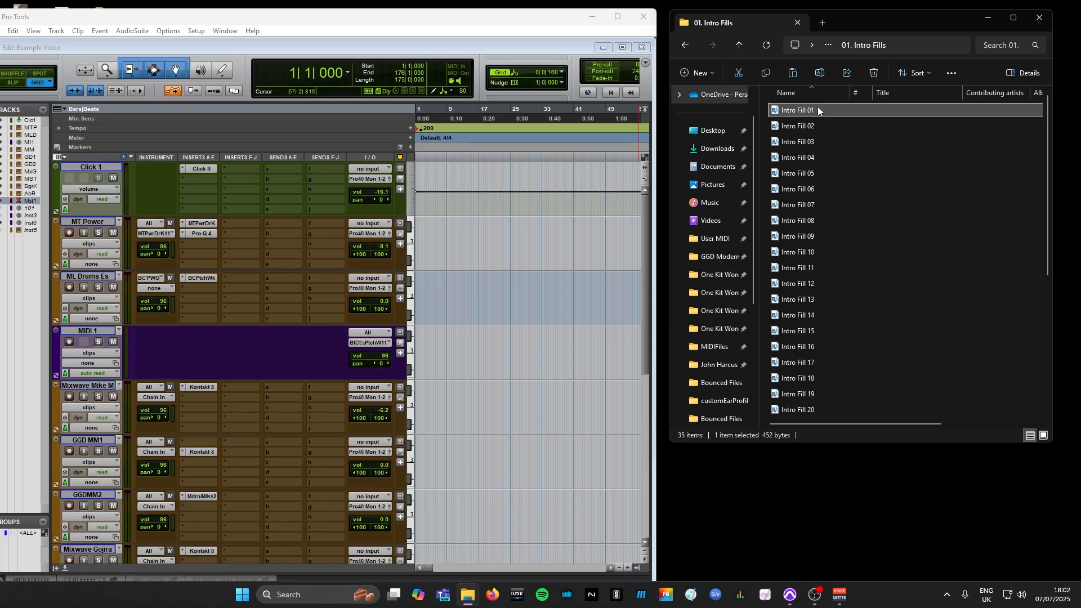
pyautogui.moveTo(818, 108); pyautogui.dragTo(502, 212)
pyautogui.moveTo(430, 235); pyautogui.dragTo(431, 235)
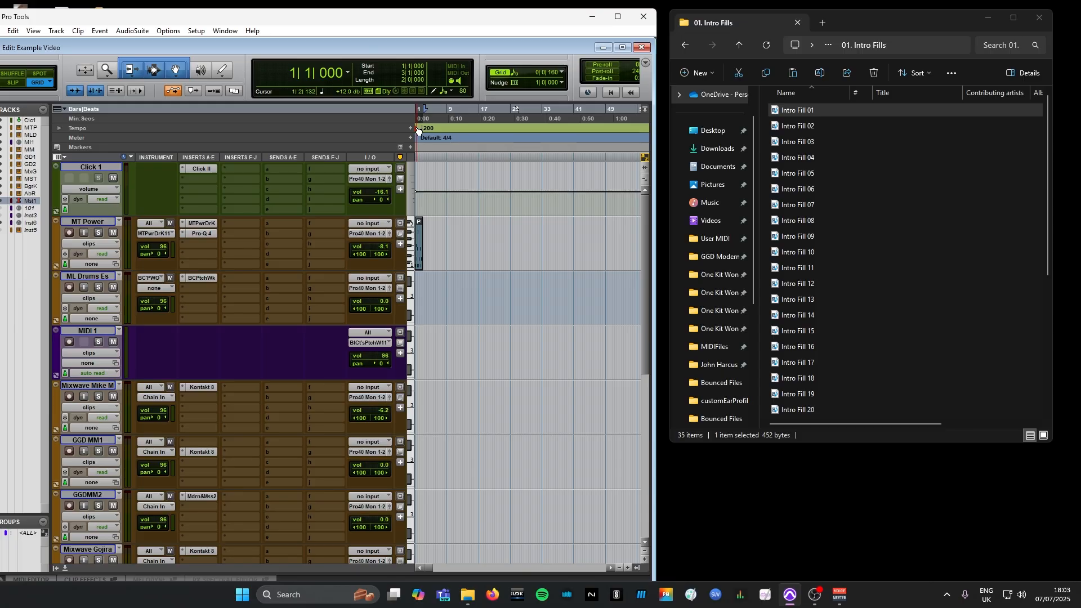
# Set the tempo at bar 1 to 195 BPM and start playback of the intro fill on the MT Power track
pyautogui.doubleClick(418, 130)
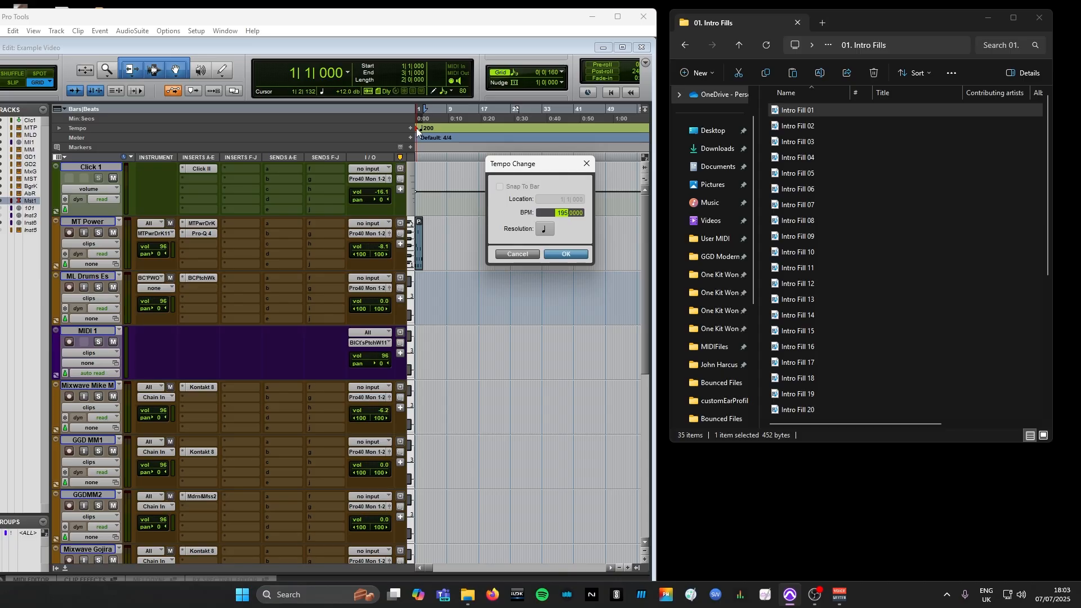
pyautogui.press('Return')
pyautogui.press('t')
pyautogui.press('t')
pyautogui.press('t')
pyautogui.press('t')
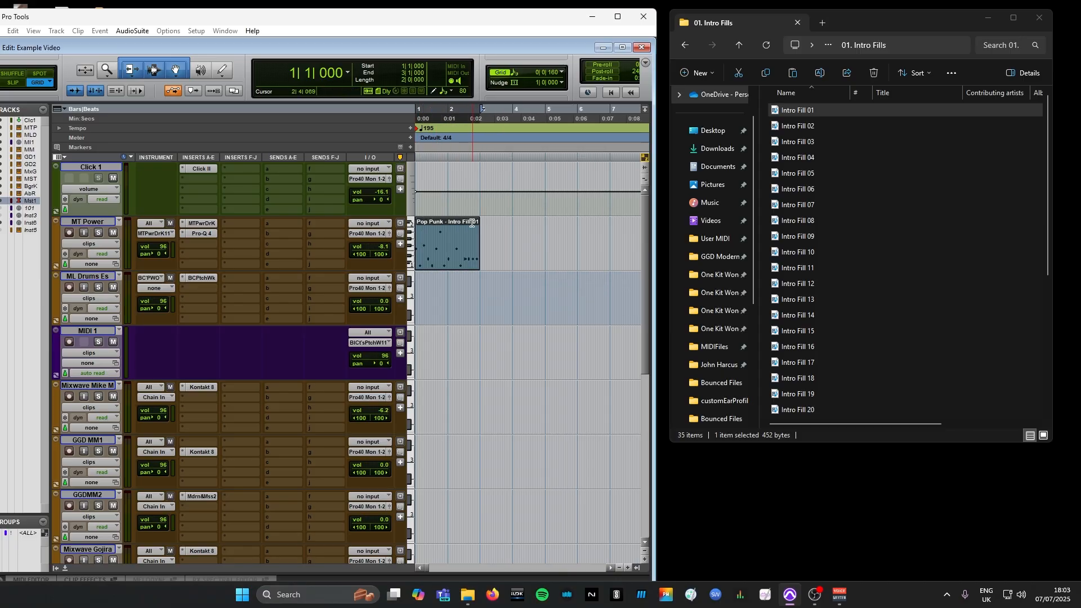
pyautogui.press('space')
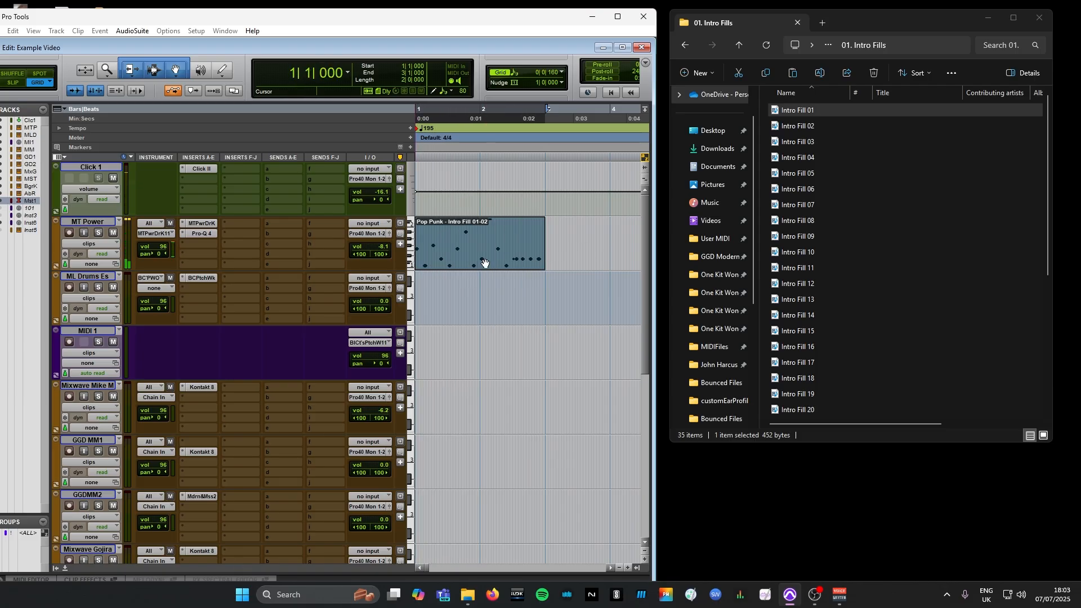
# Audition the looping Intro Fill 01 clip by moving it in turn to the Mixwave Mike M, GGD MM1 and GGDMM2 tracks
pyautogui.moveTo(469, 241); pyautogui.dragTo(469, 351)
pyautogui.moveTo(455, 406); pyautogui.dragTo(494, 416)
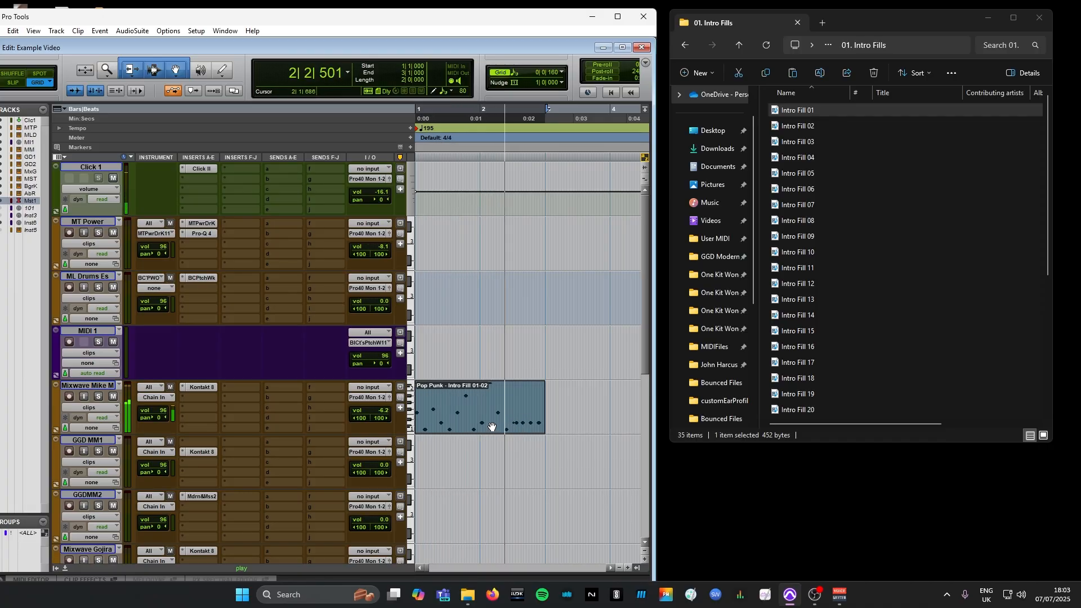
pyautogui.moveTo(498, 411); pyautogui.dragTo(484, 479)
pyautogui.scroll(-1, 482, 480)
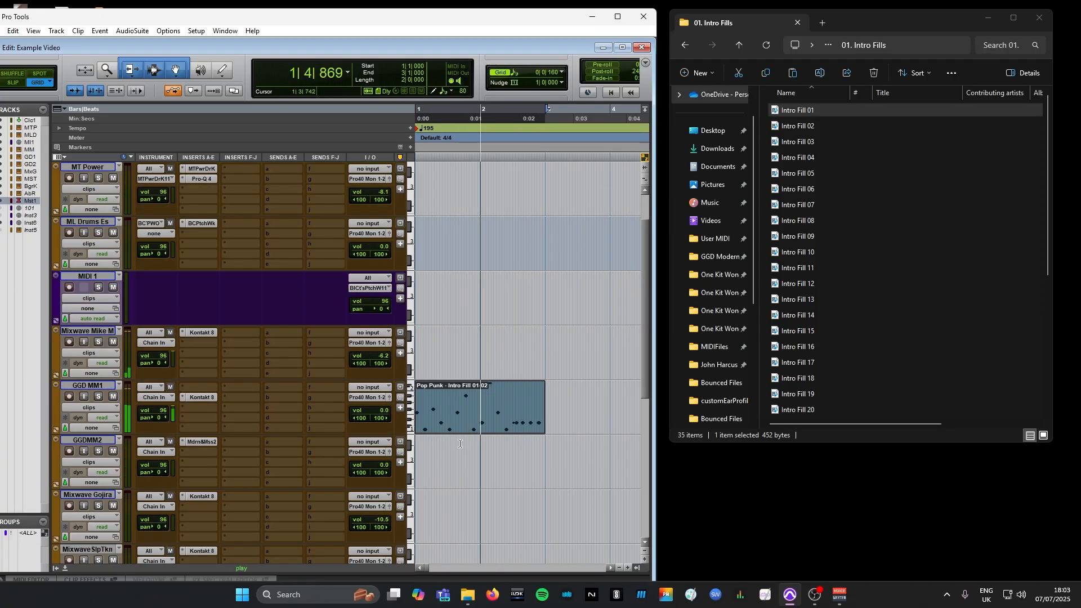
pyautogui.moveTo(461, 428); pyautogui.dragTo(463, 482)
# Audition the fill on the remaining samplers by moving the clip to the Mixwave Gojira, MixwaveSlpTkn and Abbey Road tracks
pyautogui.scroll(-3, 465, 475)
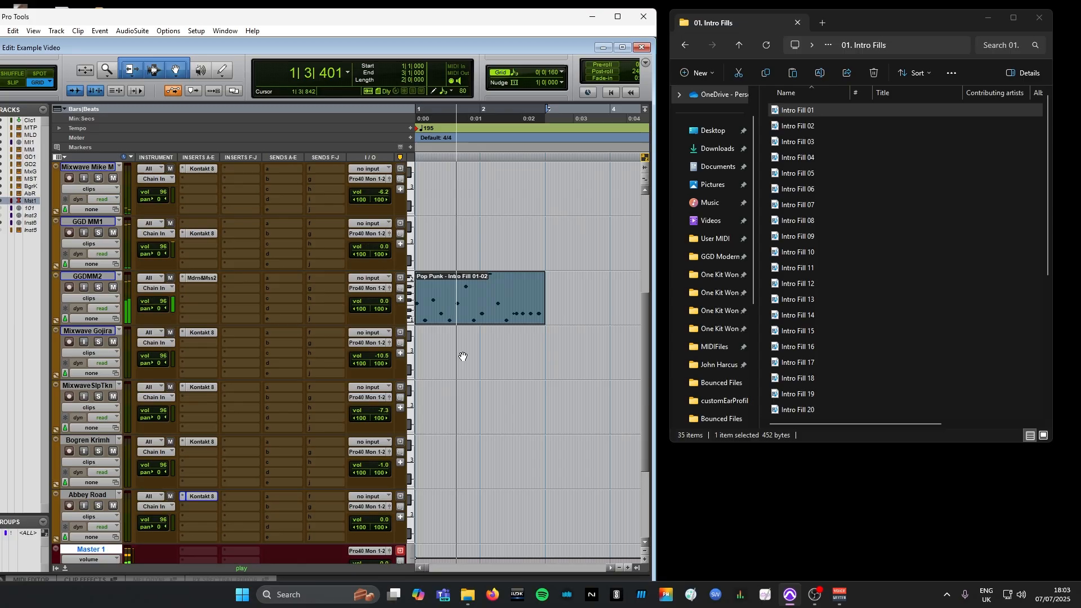
pyautogui.moveTo(467, 313); pyautogui.dragTo(470, 379)
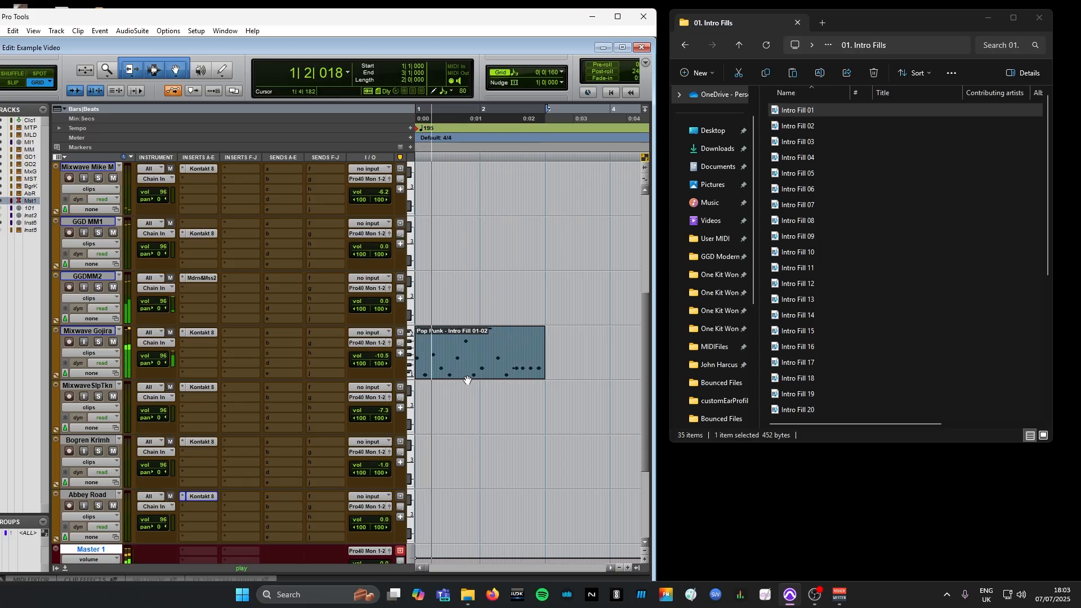
pyautogui.scroll(-1, 467, 381)
pyautogui.moveTo(465, 312); pyautogui.dragTo(467, 379)
pyautogui.scroll(-1, 466, 379)
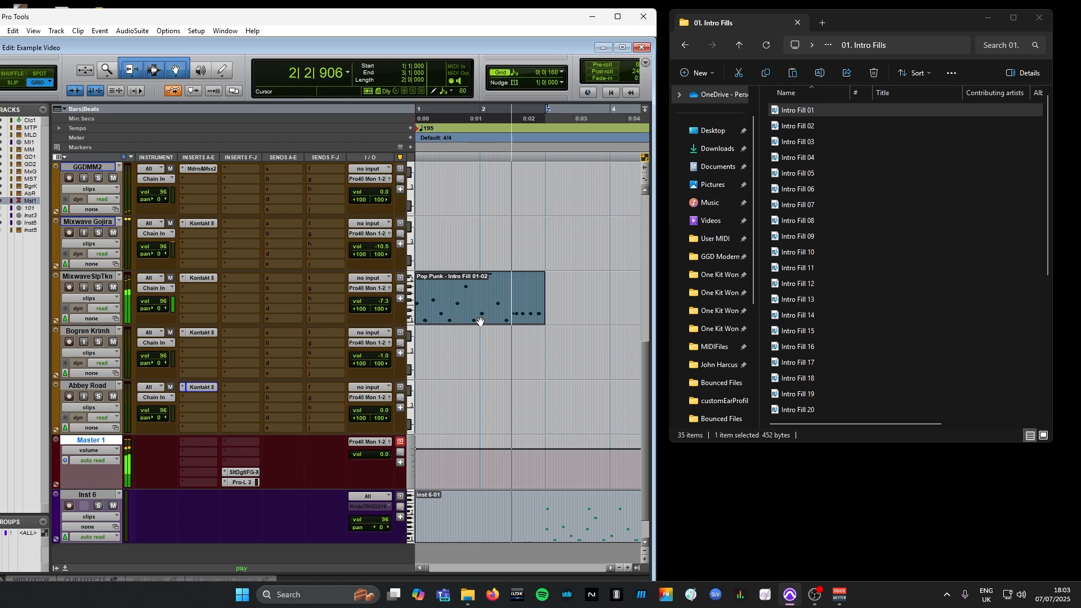
pyautogui.moveTo(474, 319); pyautogui.dragTo(481, 417)
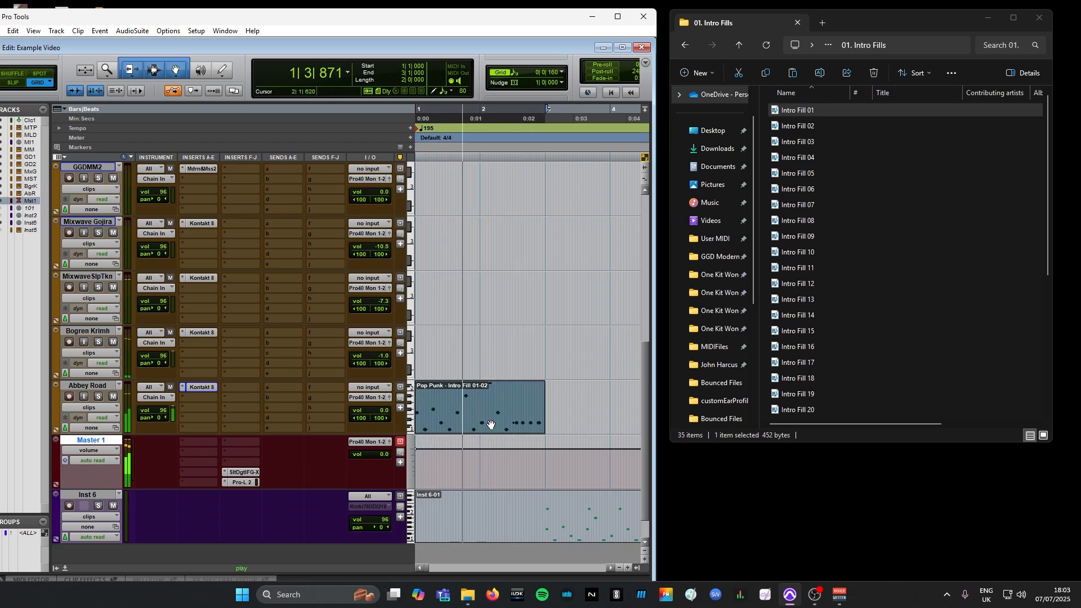
# Stop playback and move the Intro Fill 01 clip to the start of the Mixwave Mike M track
pyautogui.press('space')
pyautogui.moveTo(488, 423); pyautogui.dragTo(436, 243)
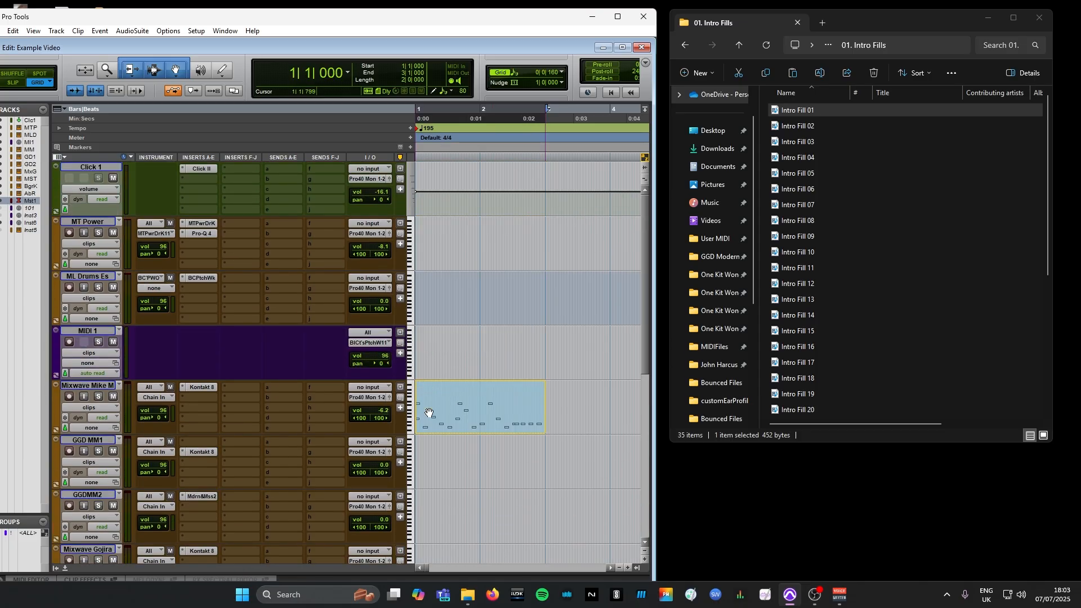
pyautogui.moveTo(429, 414); pyautogui.dragTo(430, 414)
# Import Groove 01 from the 08. Half-Time folder onto the Mixwave Mike M track directly after the intro fill
pyautogui.click(739, 44)
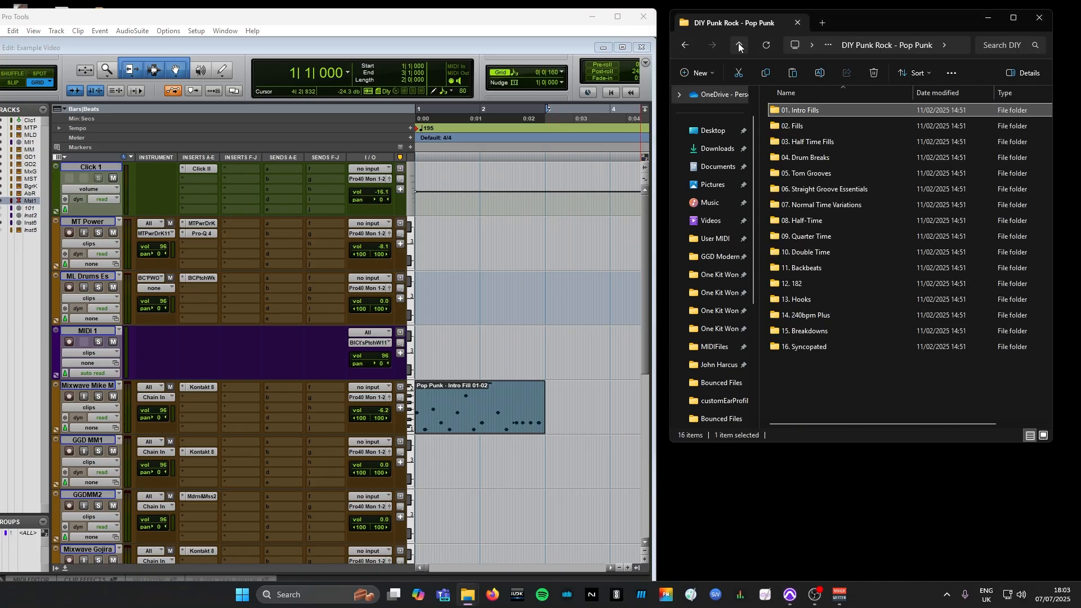
pyautogui.doubleClick(806, 221)
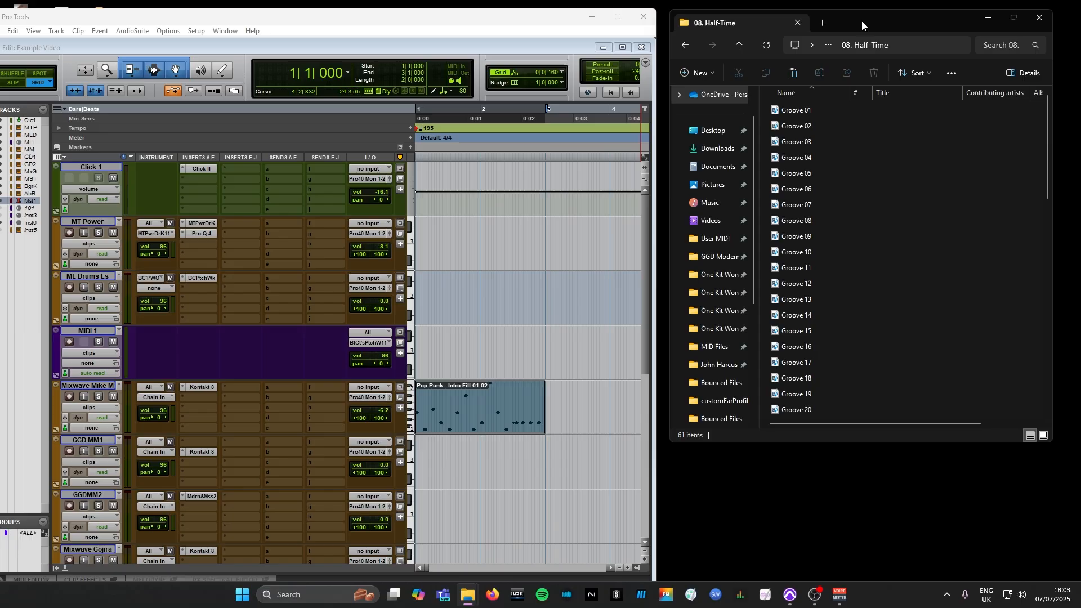
pyautogui.moveTo(862, 22); pyautogui.dragTo(918, 19)
pyautogui.moveTo(857, 106); pyautogui.dragTo(580, 427)
# Play back the intro fill leading into the Half Time 01 groove, stopping near the groove's end
pyautogui.click(476, 396)
pyautogui.press('space')
pyautogui.press('r')
pyautogui.press('r')
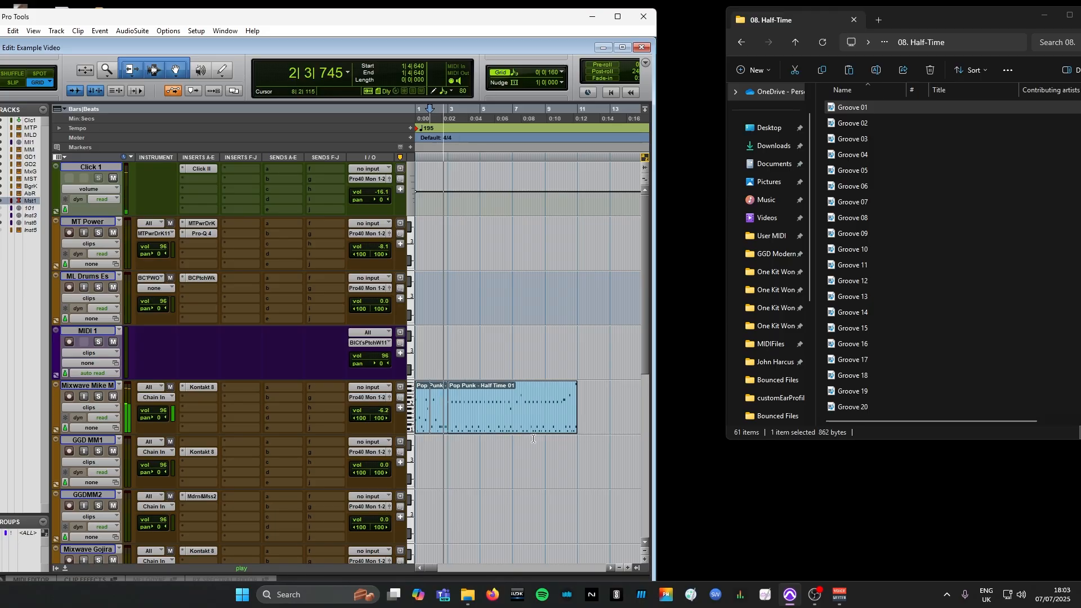
pyautogui.click(543, 427)
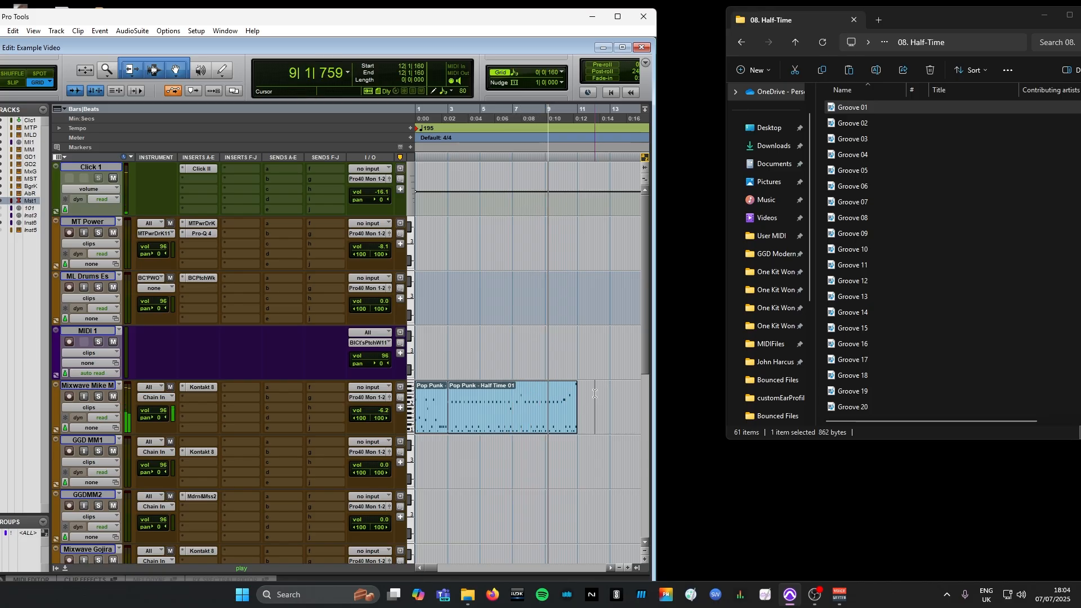
pyautogui.press('t')
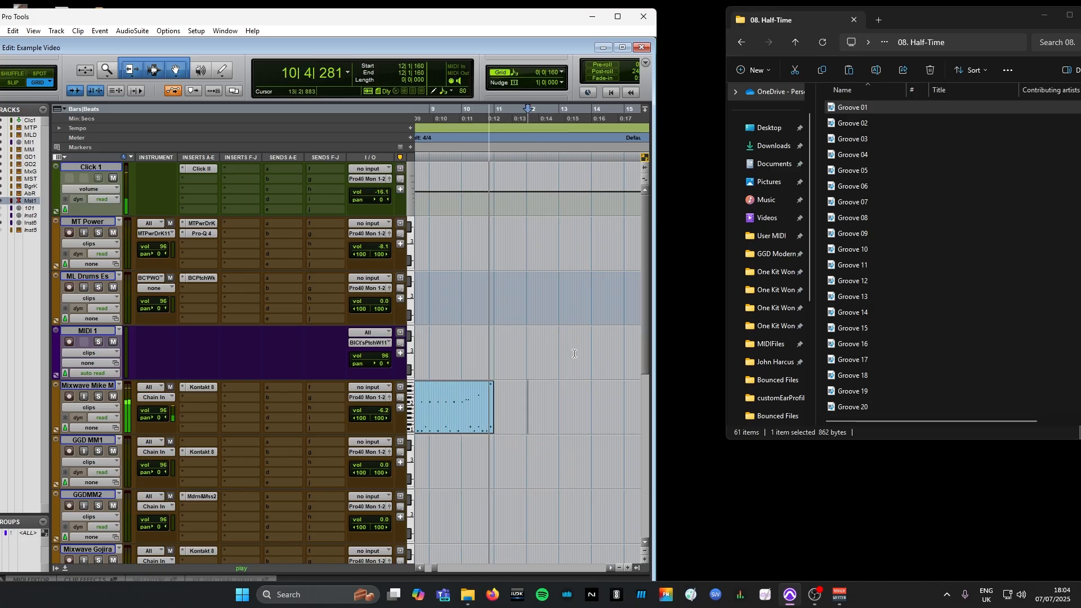
pyautogui.press('space')
# Import Groove 01 from the 07. Normal Time Variations folder onto the Mixwave Mike M track directly after the half-time groove
pyautogui.click(795, 40)
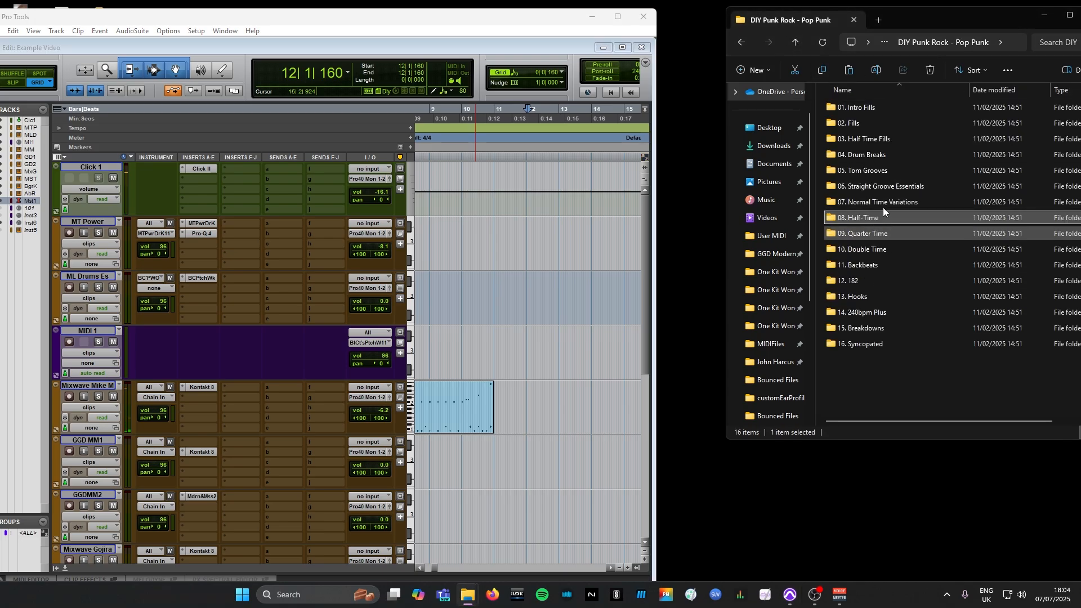
pyautogui.doubleClick(866, 200)
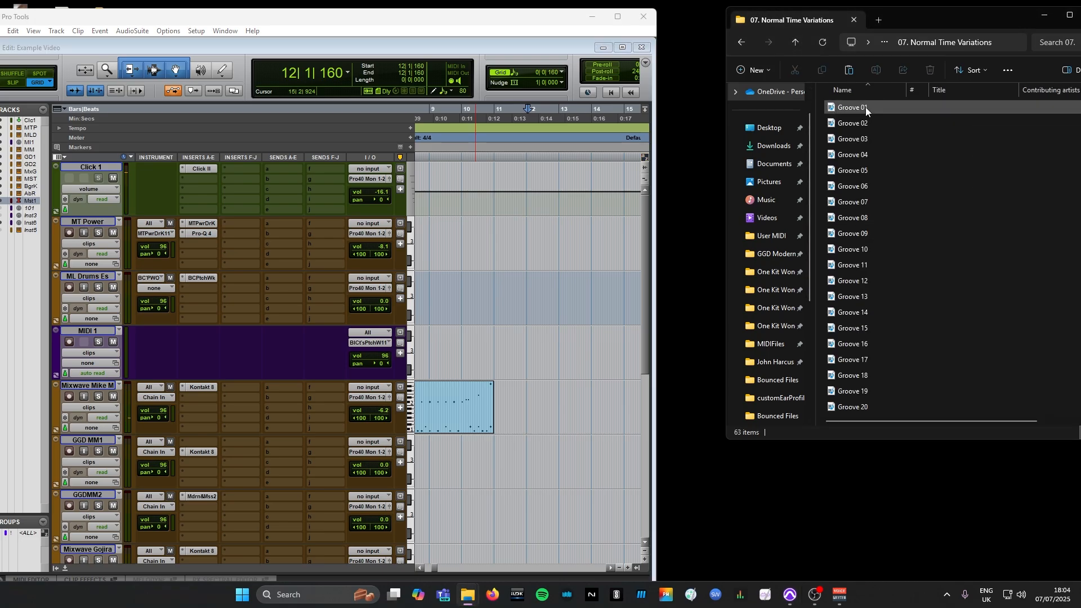
pyautogui.moveTo(866, 107); pyautogui.dragTo(522, 423)
# Play back the transition from the Half Time 01 groove into the Normal T Variation 01 groove, starting around bar 8
pyautogui.press('t')
pyautogui.press('t')
pyautogui.press('r')
pyautogui.press('r')
pyautogui.press('r')
pyautogui.click(480, 397)
pyautogui.press('space')
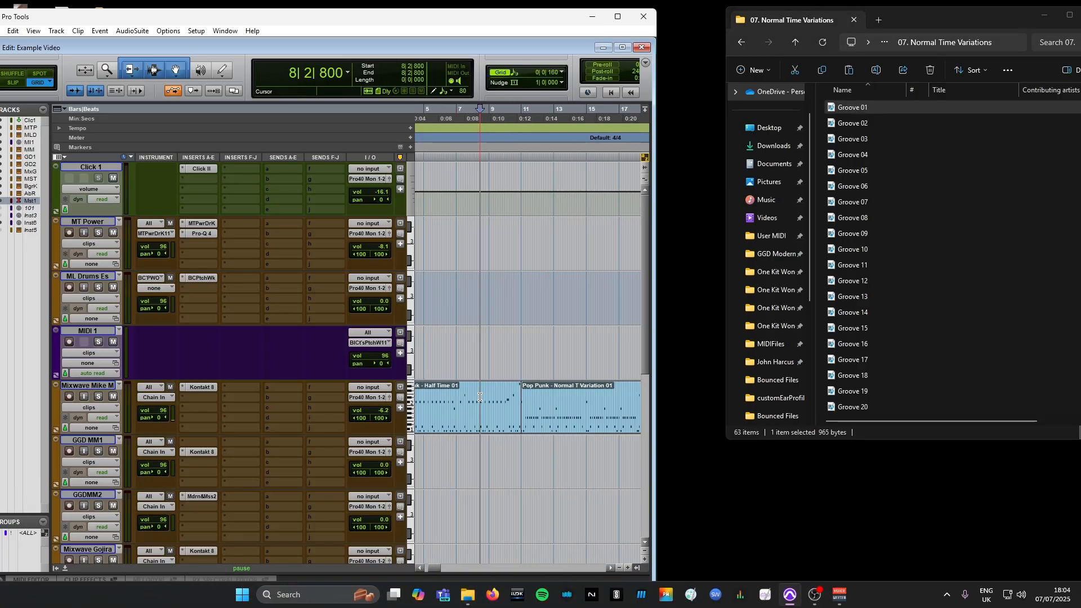
pyautogui.click(557, 400)
pyautogui.press('t')
pyautogui.press('r')
pyautogui.press('r')
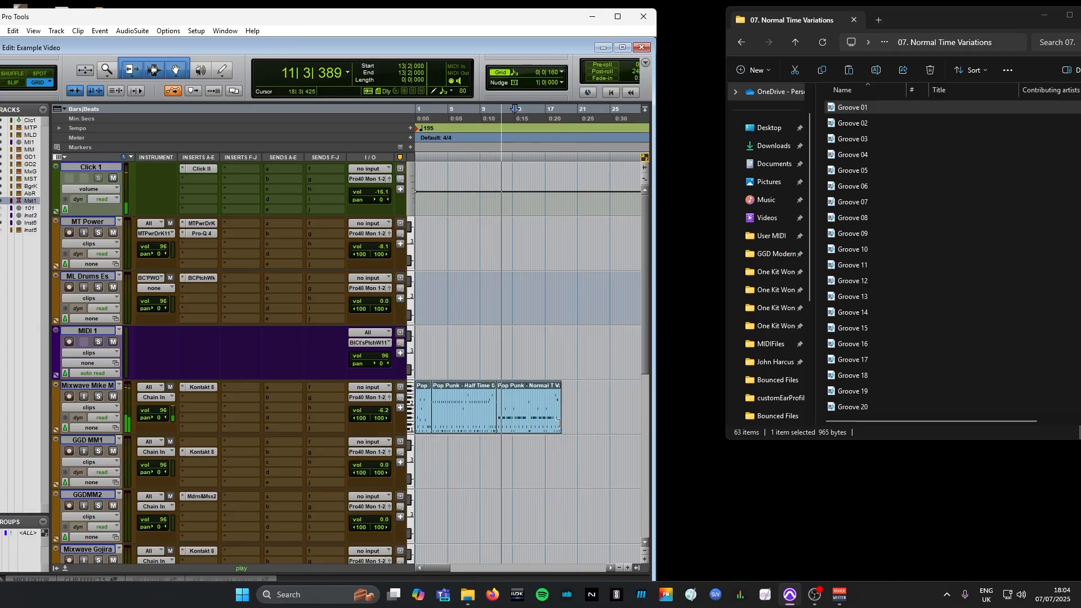
pyautogui.press('t')
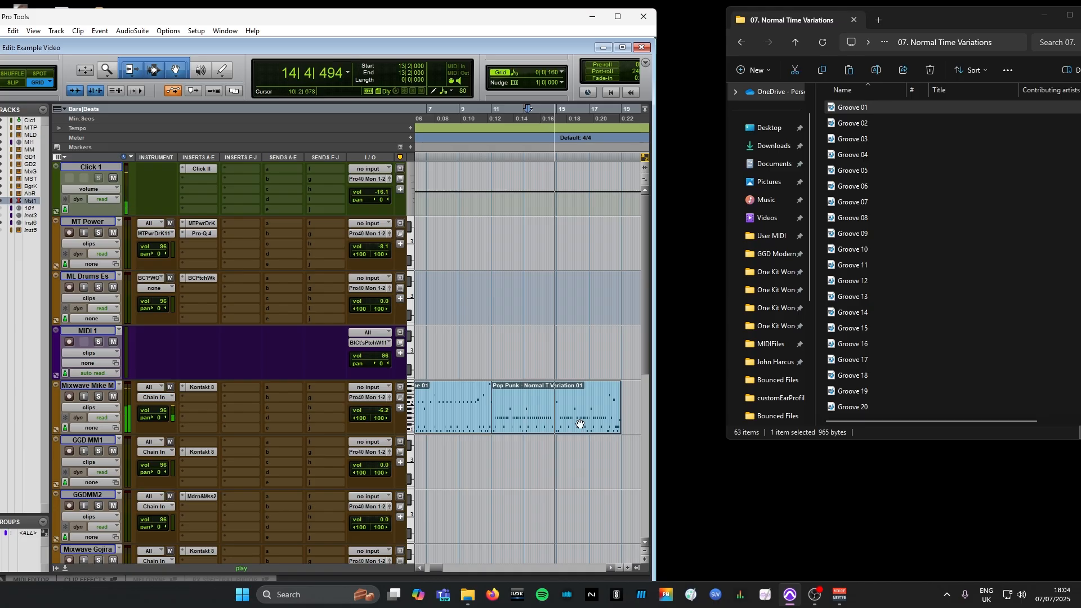
# Stop playback and import Groove 02 from the 07. Normal Time Variations folder onto the Mixwave Mike M track directly after the Normal T Variation 01 groove
pyautogui.press('r')
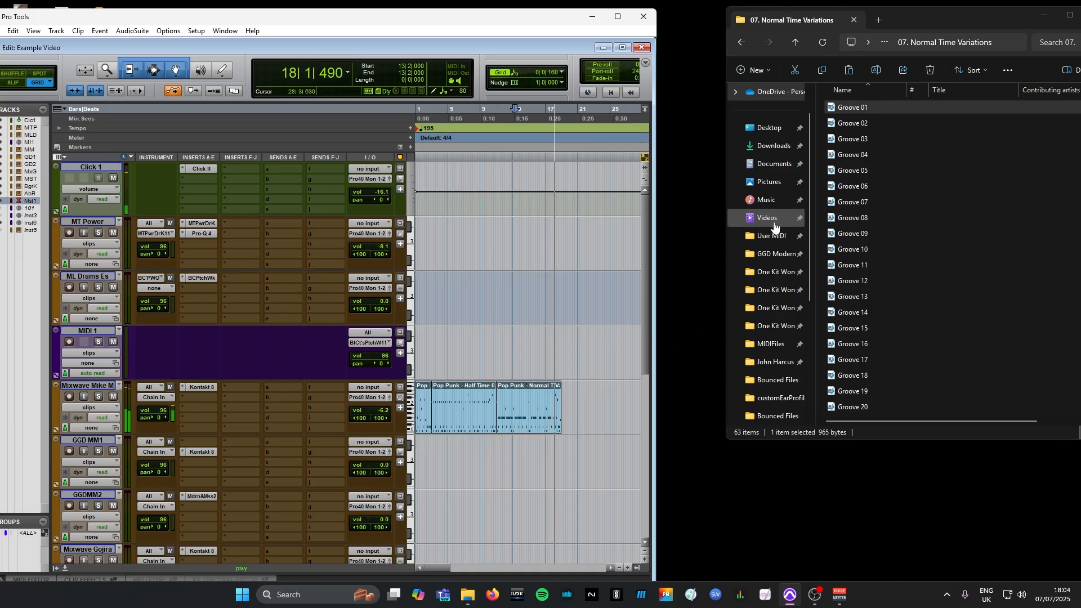
pyautogui.press('space')
pyautogui.click(867, 123)
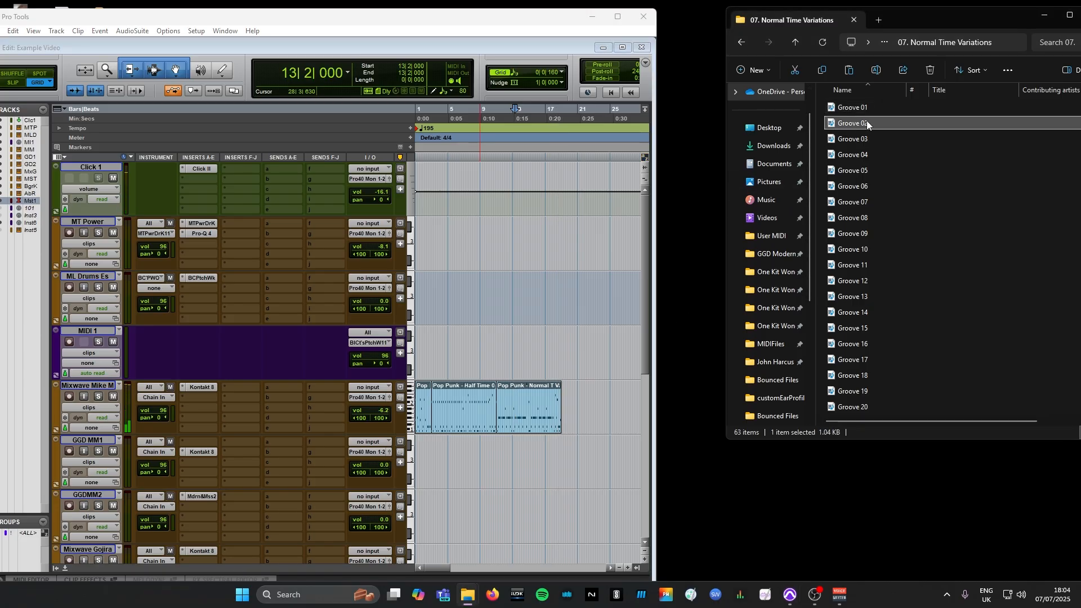
pyautogui.moveTo(607, 360); pyautogui.dragTo(541, 427)
# Play back from bar 18 through the Normal T Variation 02 groove, stopping after it ends
pyautogui.press('t')
pyautogui.press('t')
pyautogui.press('t')
pyautogui.press('t')
pyautogui.click(421, 394)
pyautogui.press('space')
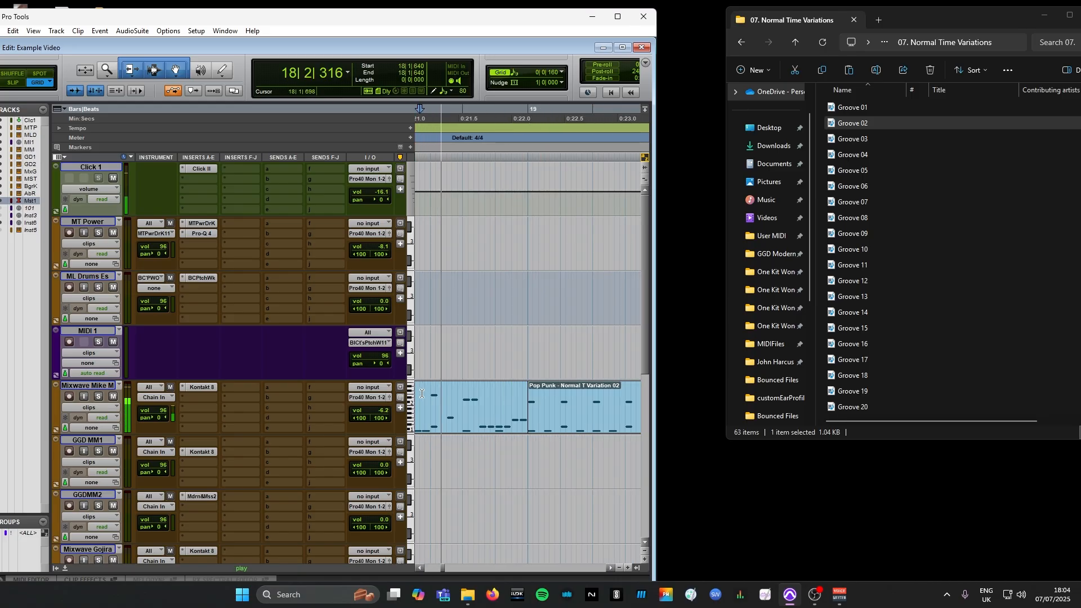
pyautogui.press('r')
pyautogui.press('r')
pyautogui.press('r')
pyautogui.press('r')
pyautogui.press('r')
pyautogui.press('t')
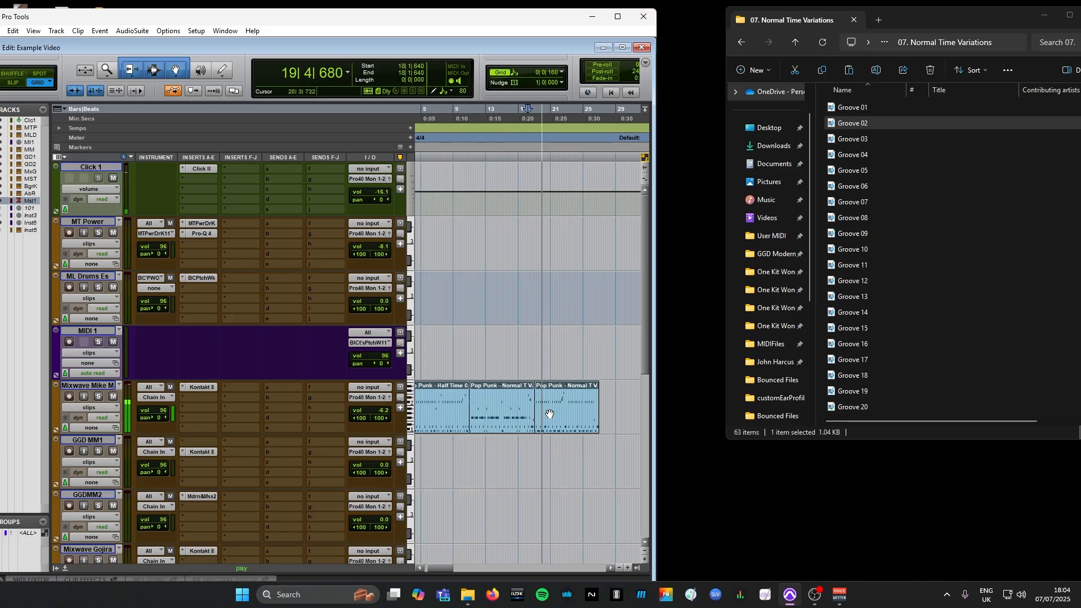
pyautogui.press('r')
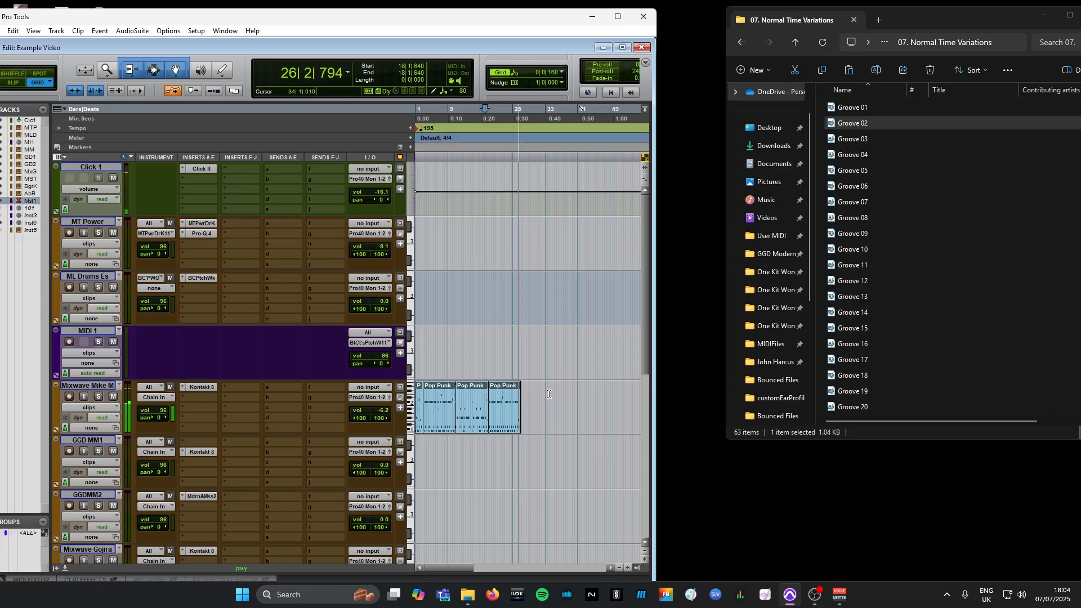
pyautogui.press('space')
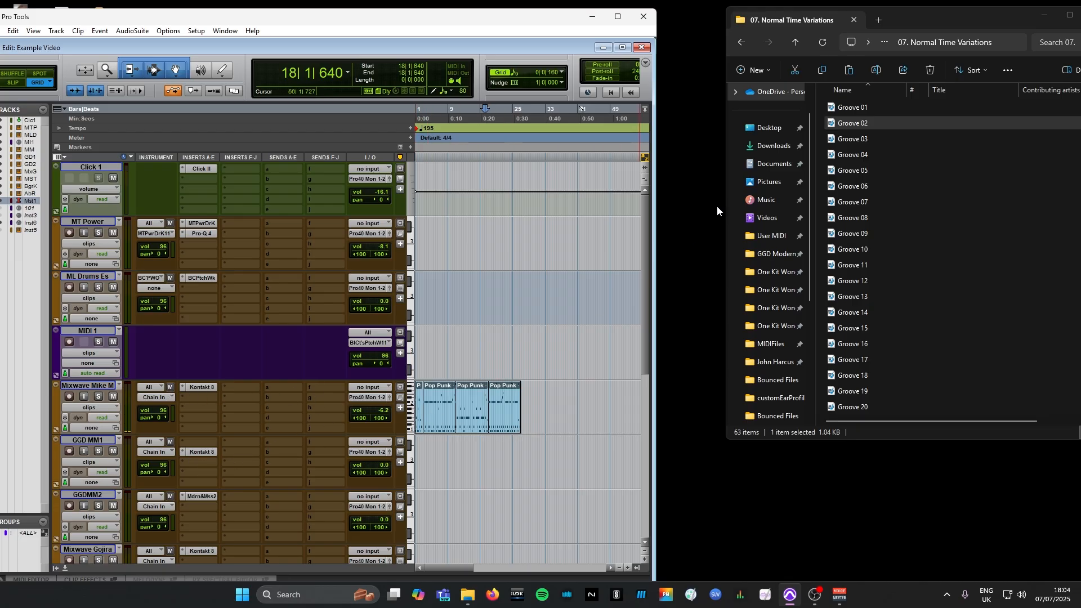
# Import Groove 01 from 10. Double Time > 02. D-Beat Variations onto the Mixwave Mike M track directly after the Normal T Variation 02 groove
pyautogui.click(794, 44)
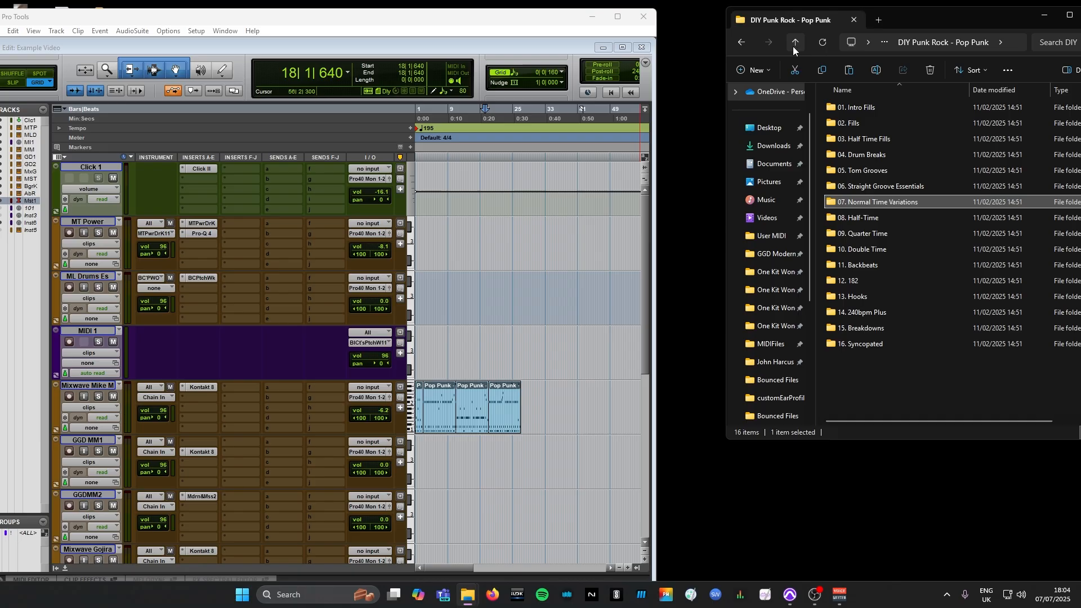
pyautogui.doubleClick(862, 251)
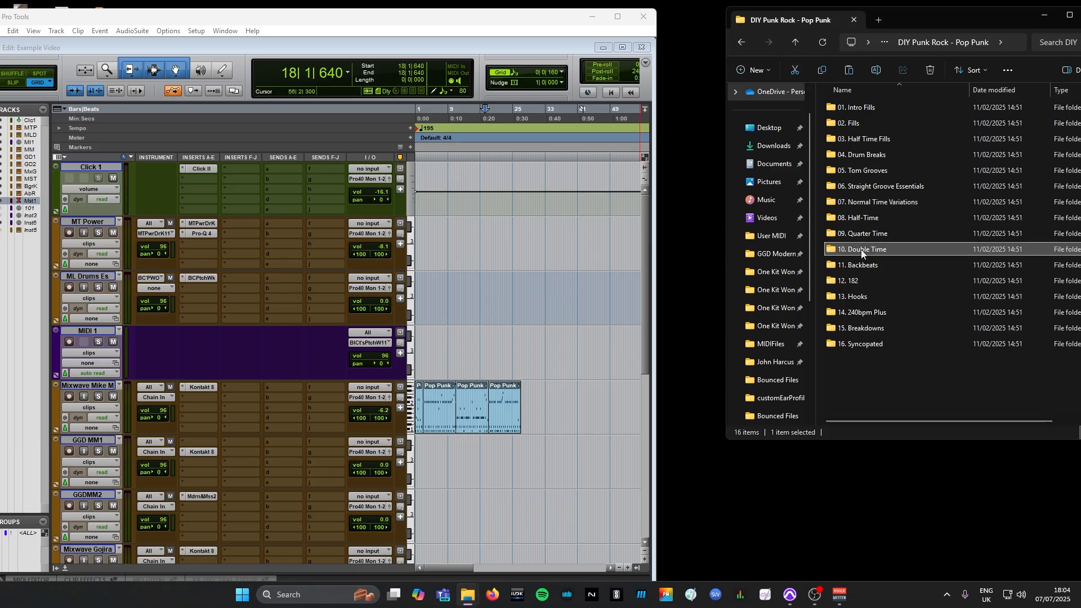
pyautogui.doubleClick(875, 124)
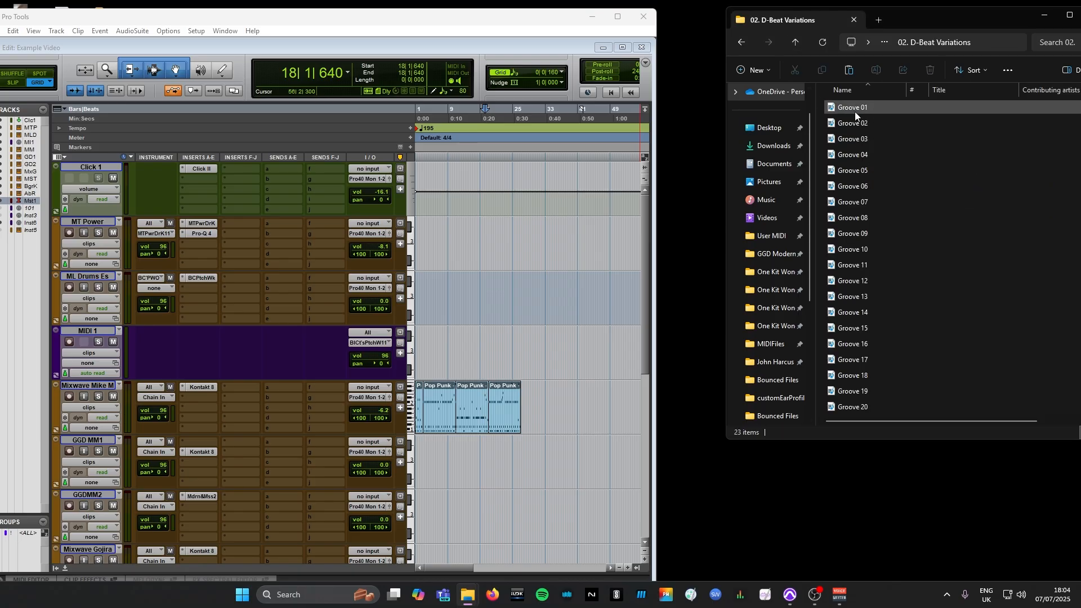
pyautogui.click(855, 110)
pyautogui.moveTo(867, 106); pyautogui.dragTo(601, 343)
pyautogui.moveTo(537, 414)
pyautogui.mouseDown()
pyautogui.moveTo(553, 427)
pyautogui.moveTo(505, 426)
pyautogui.moveTo(545, 429)
pyautogui.mouseUp()
# Play back the transition from Normal T Variation 02 into the Double Time Variation 01 groove, starting in bar 25
pyautogui.click(550, 406)
pyautogui.press('t')
pyautogui.press('t')
pyautogui.press('t')
pyautogui.press('t')
pyautogui.press('r')
pyautogui.press('r')
pyautogui.press('r')
pyautogui.click(512, 395)
pyautogui.press('space')
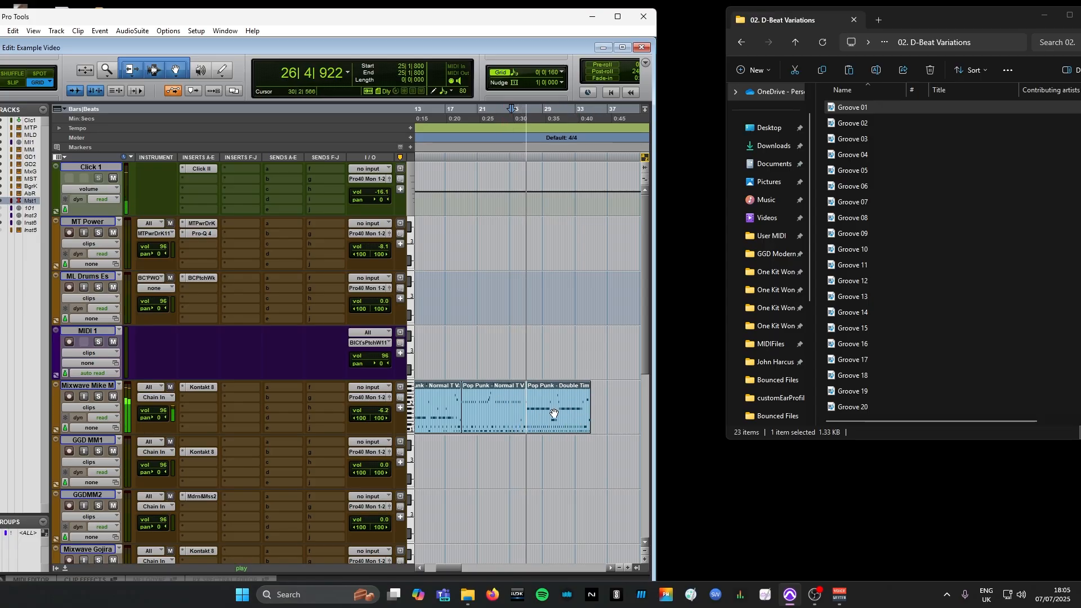
pyautogui.press('t')
pyautogui.press('r')
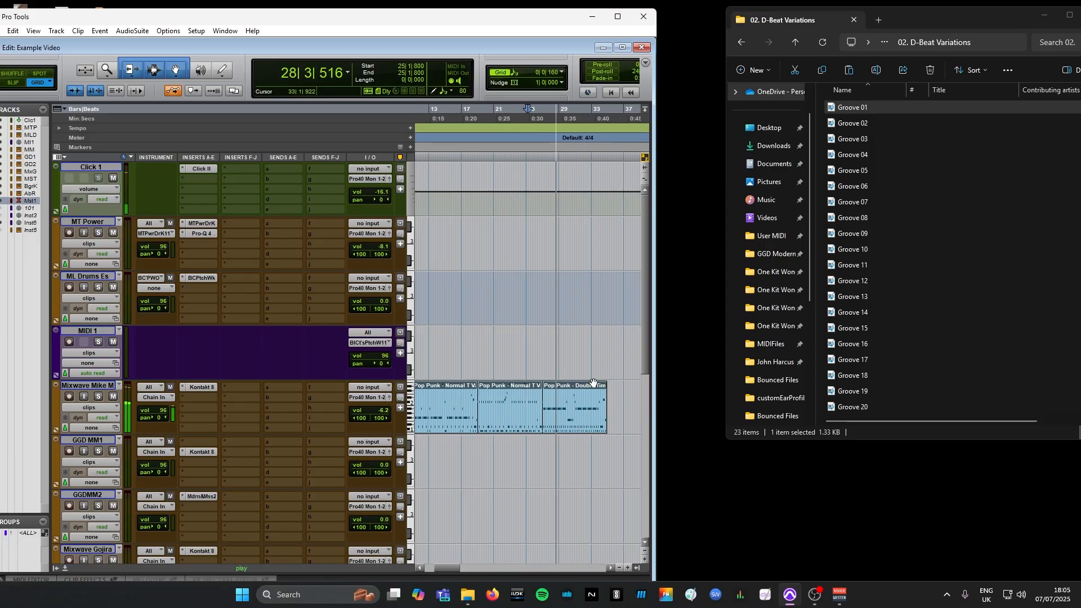
pyautogui.press('r')
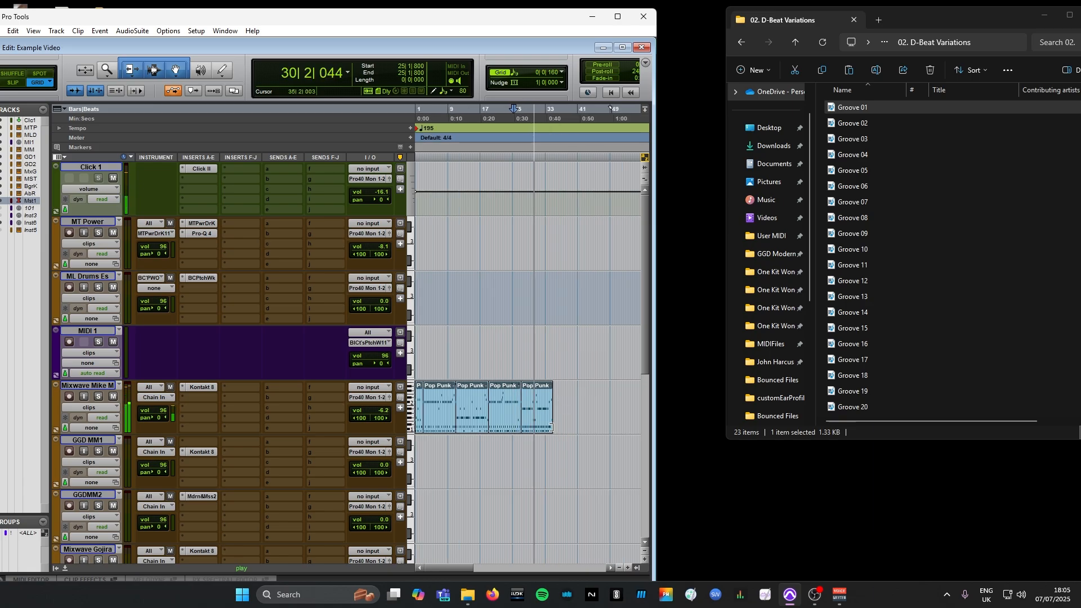
pyautogui.press('t')
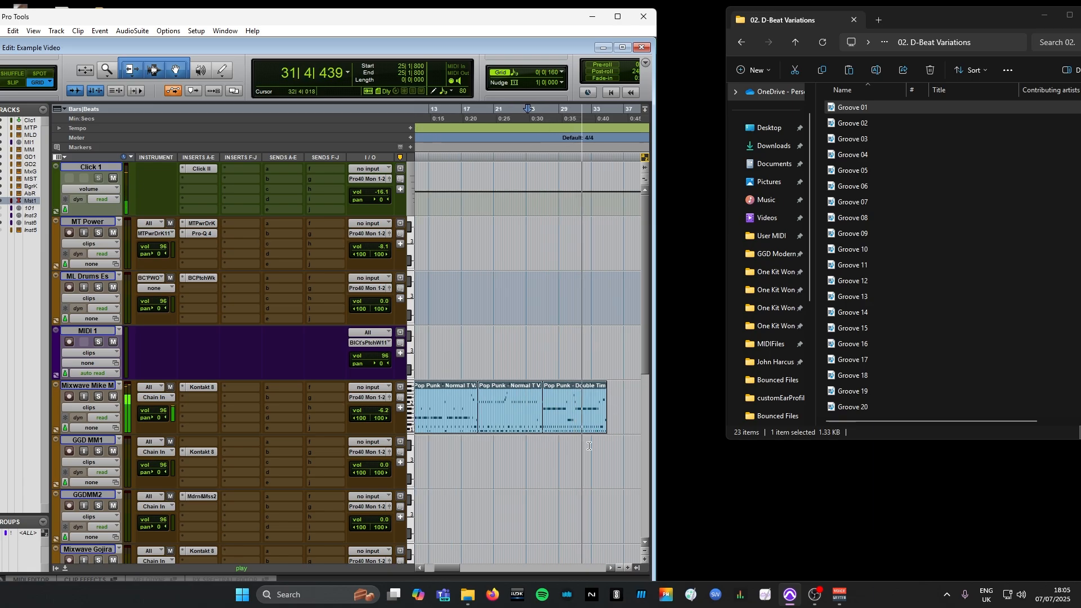
pyautogui.press('r')
pyautogui.press('t')
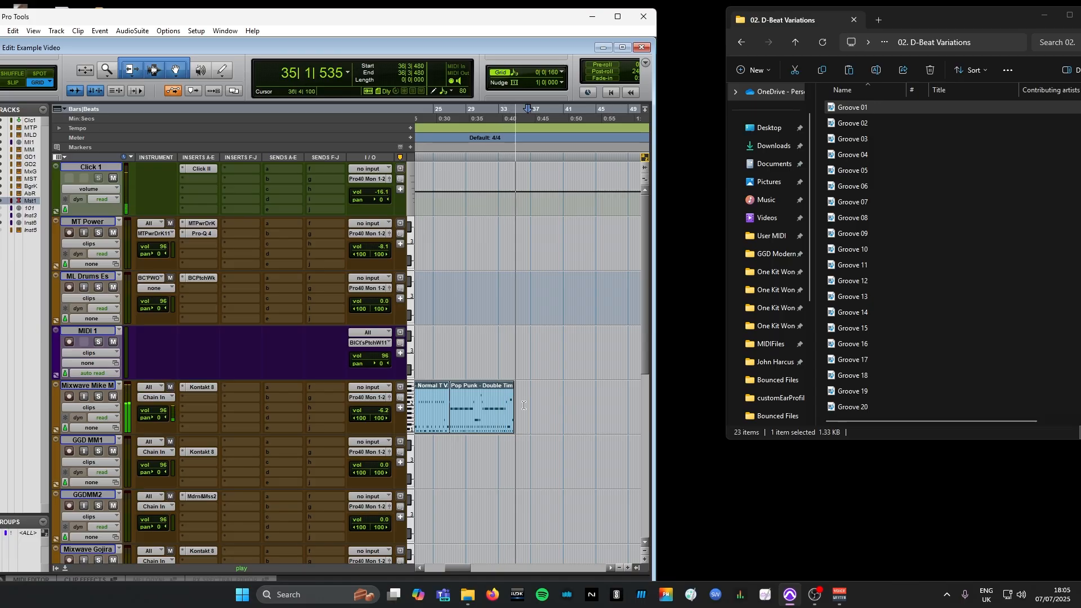
# Insert Fill 01 from the 02. Fills folder at bar 29, over the Double Time Variation 01 groove on the Mixwave Mike M track
pyautogui.press('t')
pyautogui.press('t')
pyautogui.press('t')
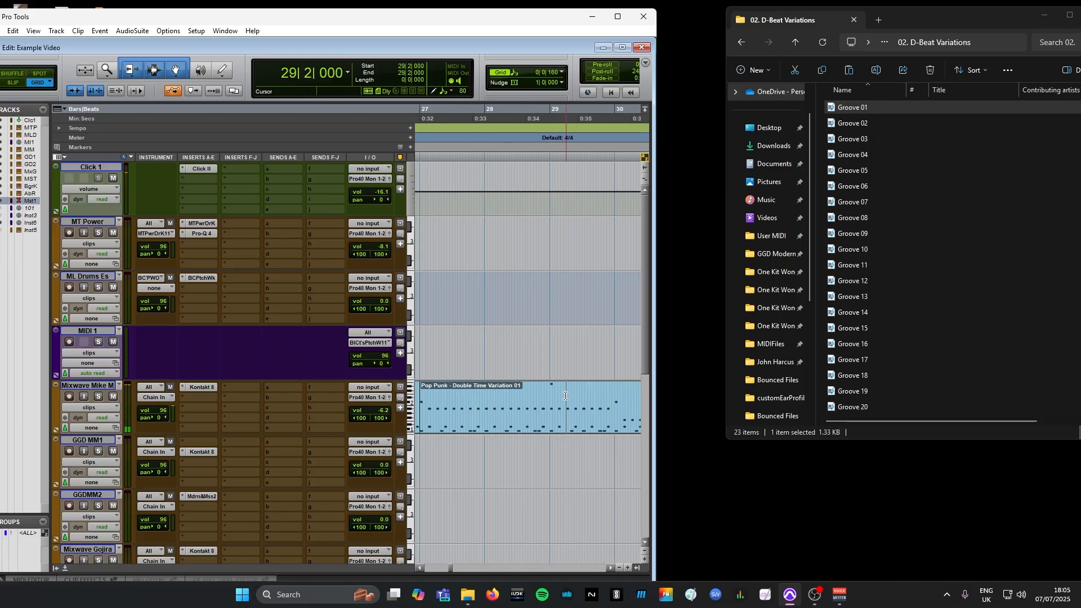
pyautogui.click(795, 42)
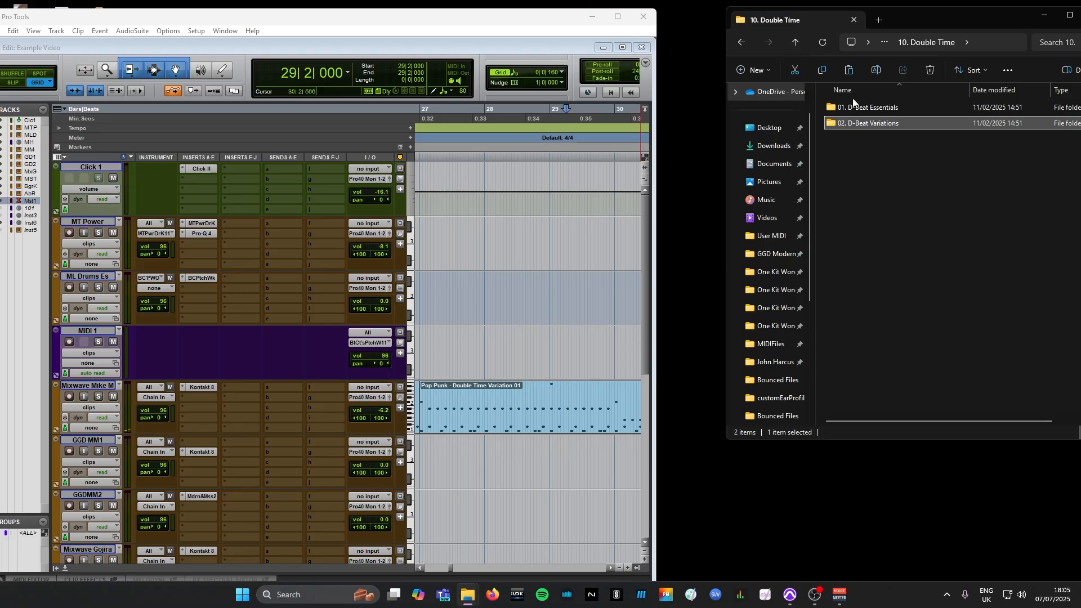
pyautogui.click(799, 41)
pyautogui.doubleClick(857, 121)
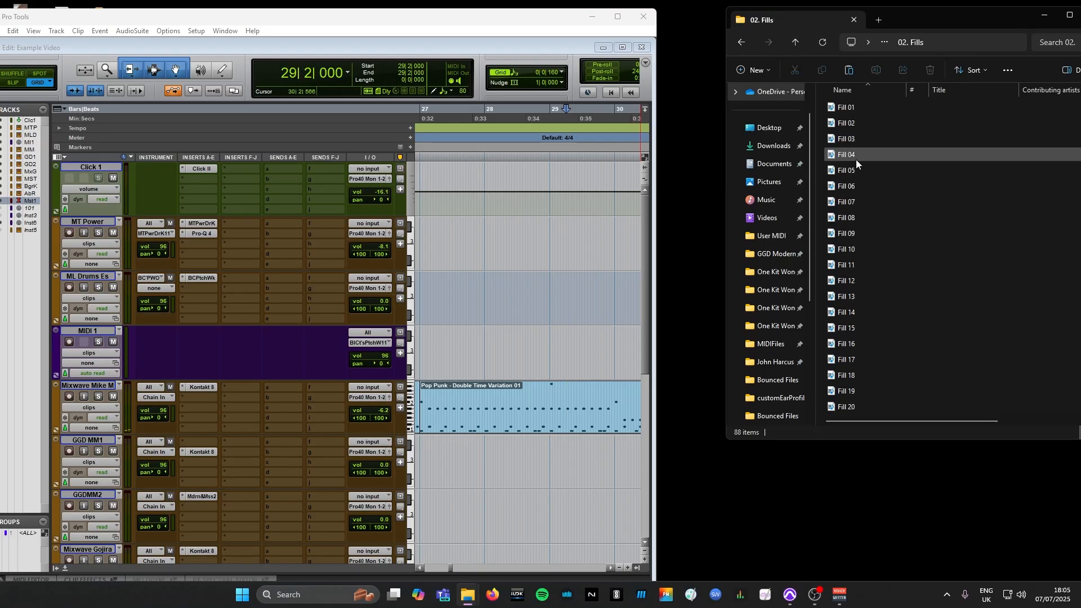
pyautogui.click(852, 122)
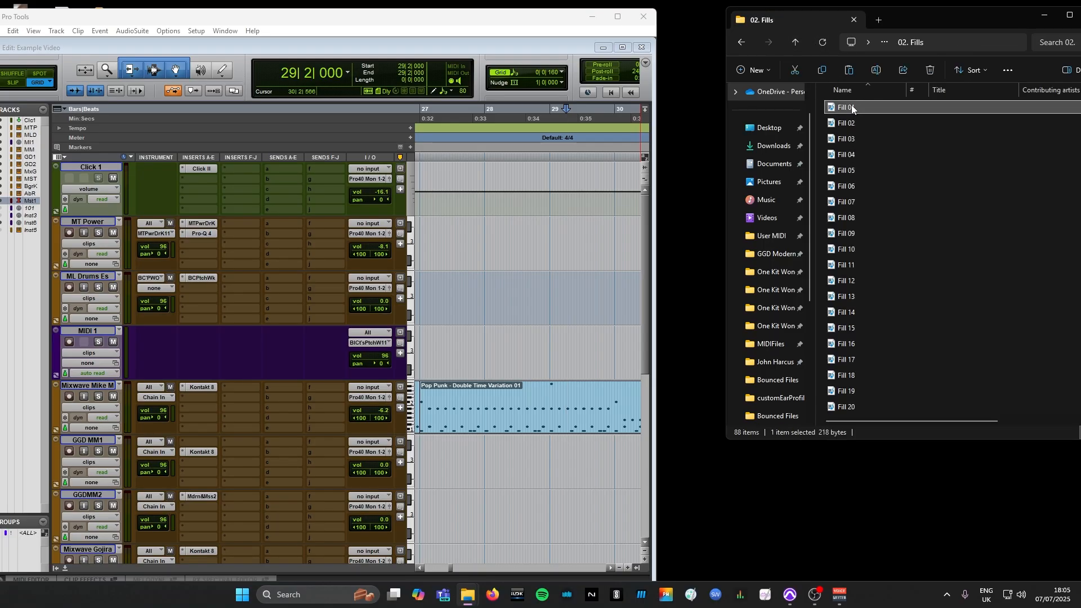
pyautogui.moveTo(851, 105); pyautogui.dragTo(589, 348)
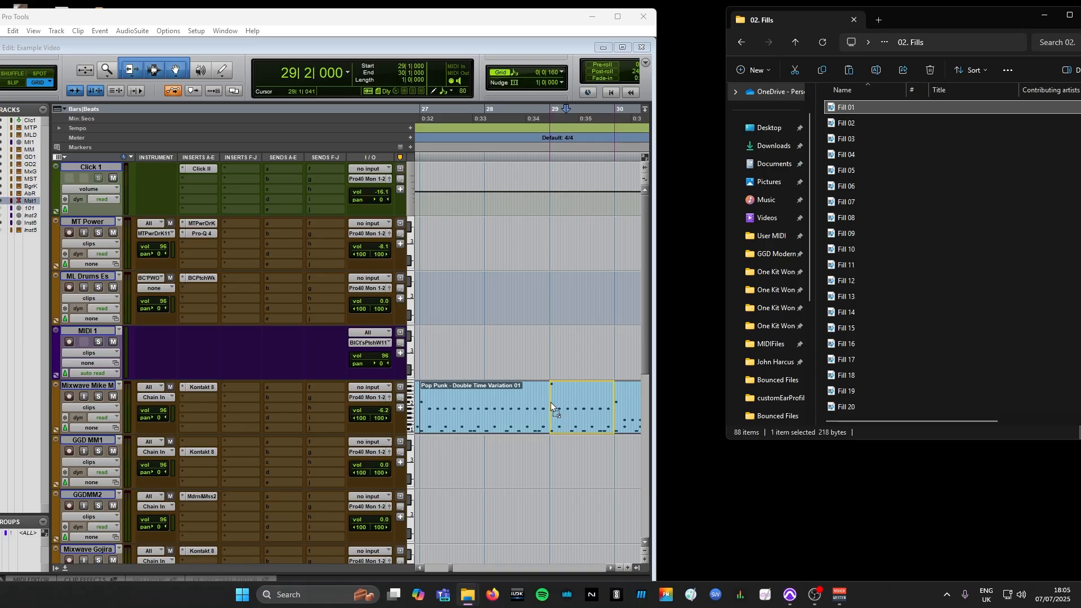
pyautogui.moveTo(551, 402); pyautogui.dragTo(551, 402)
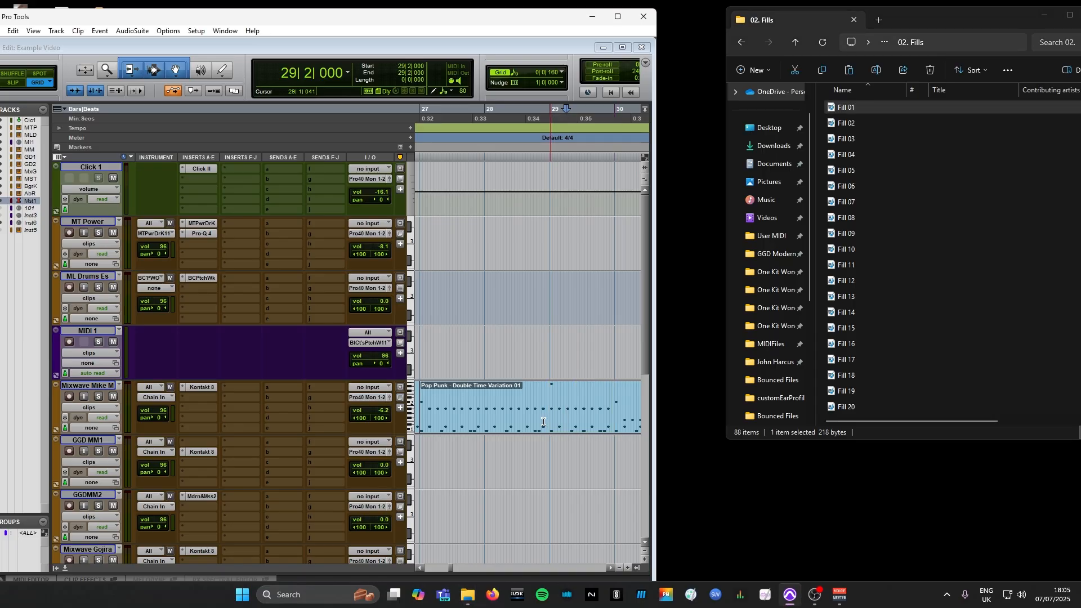
# Play back the double-time groove with the inserted fill from bar 26, stopping near the end of the part
pyautogui.click(466, 393)
pyautogui.hotkey('ctrl', '[')
pyautogui.click(455, 391)
pyautogui.press('space')
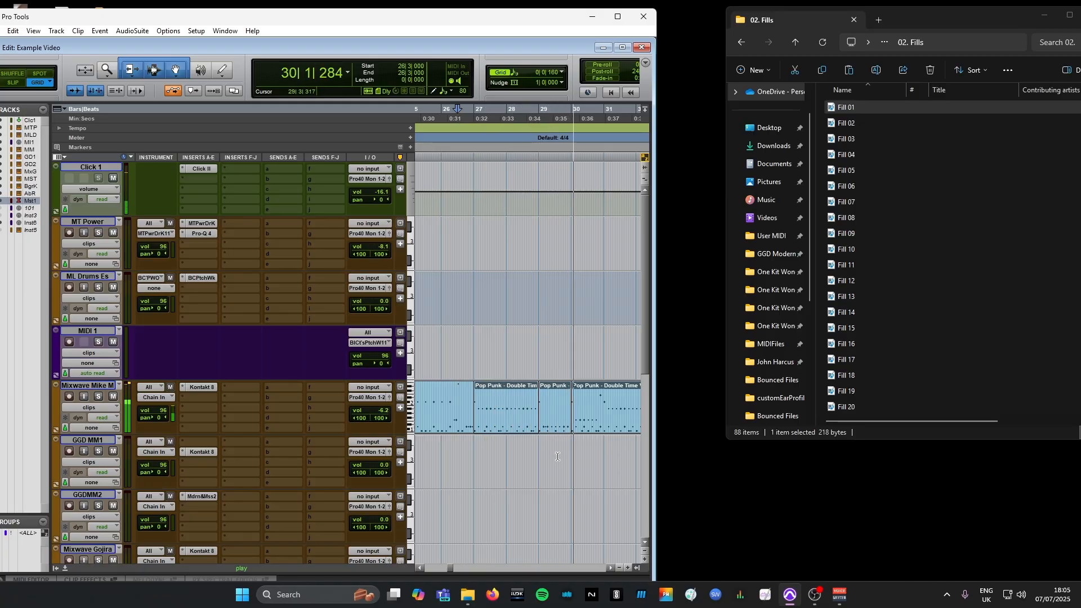
pyautogui.hotkey('ctrl', '[')
pyautogui.hotkey('ctrl', '[')
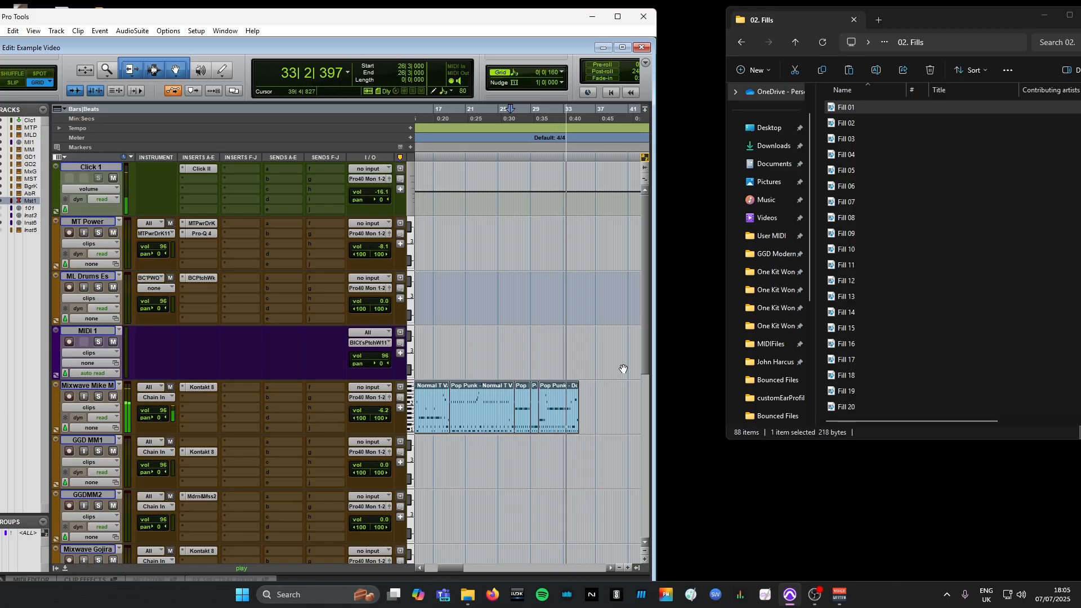
pyautogui.press('space')
# Return to the pack's main folder and delete all assembled clips from the Mixwave Mike M track
pyautogui.click(795, 42)
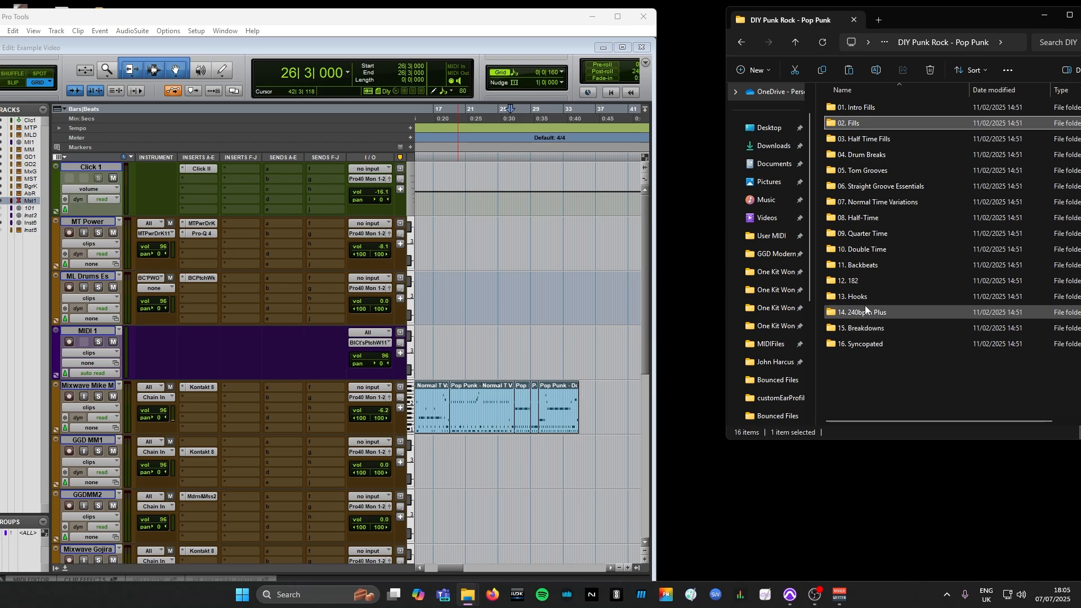
pyautogui.moveTo(590, 402); pyautogui.dragTo(390, 403)
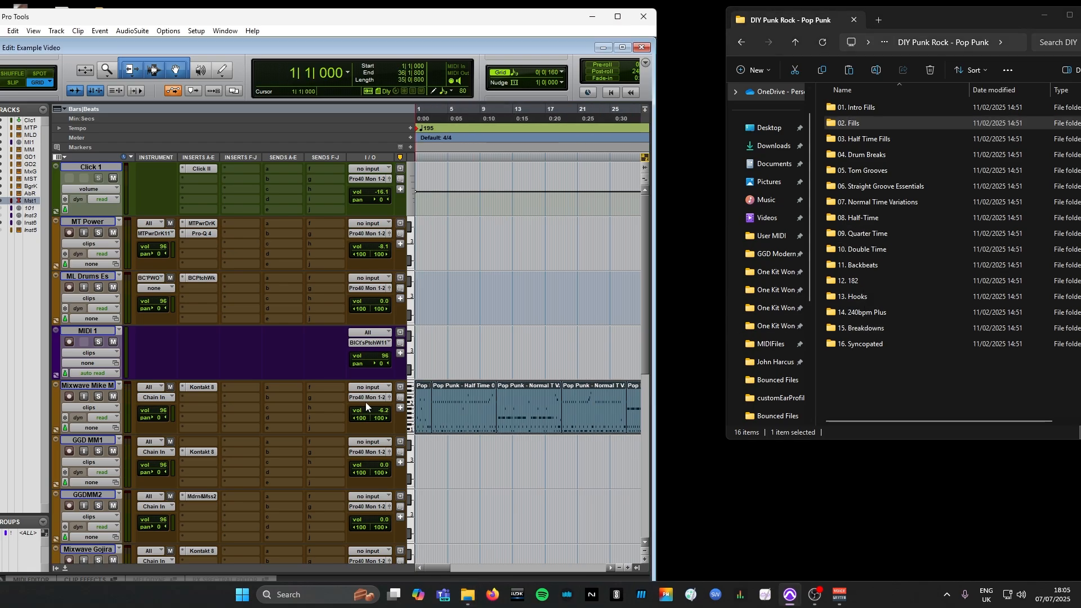
pyautogui.press('Delete')
# Move the Inst 6-01 MIDI clip from the Inst 6 track up to the Abbey Road track, keeping its start at bar 1
pyautogui.scroll(-1, 339, 404)
pyautogui.scroll(-5, 337, 403)
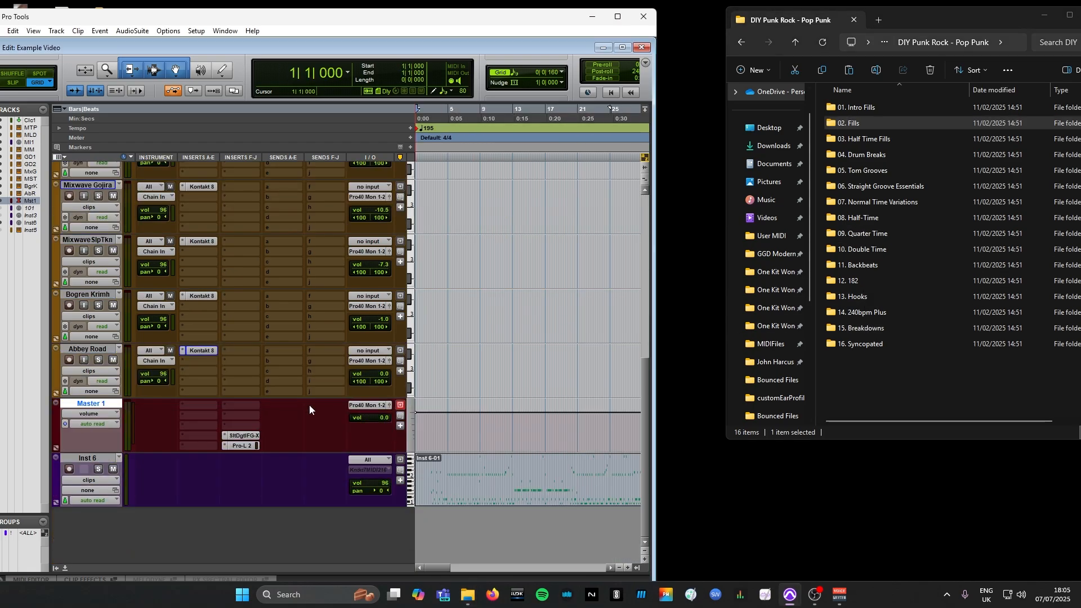
pyautogui.click(471, 506)
pyautogui.press('r')
pyautogui.press('r')
pyautogui.press('r')
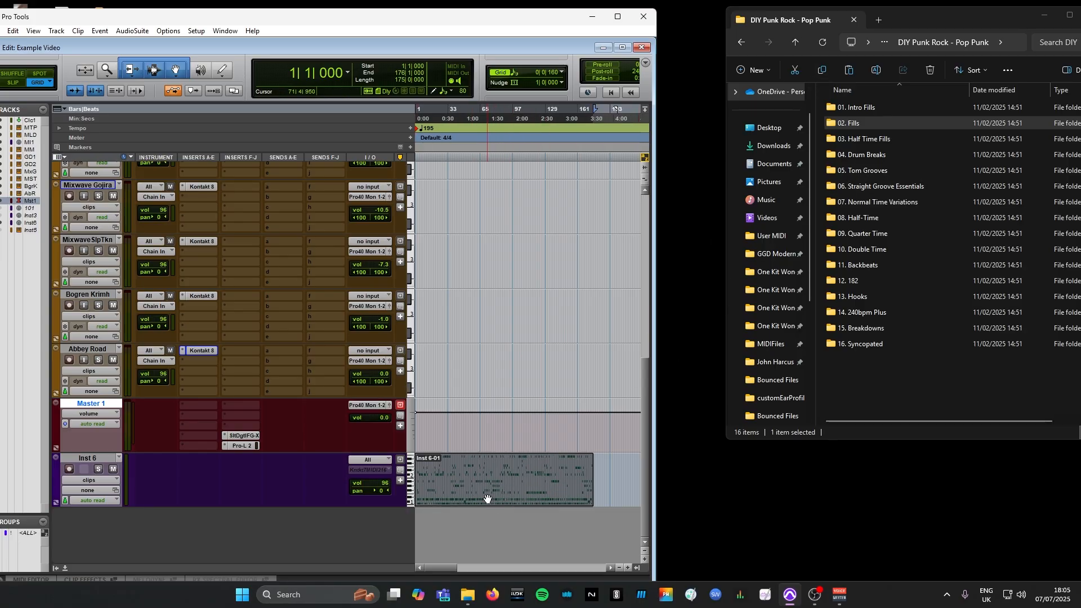
pyautogui.moveTo(484, 504); pyautogui.dragTo(539, 362)
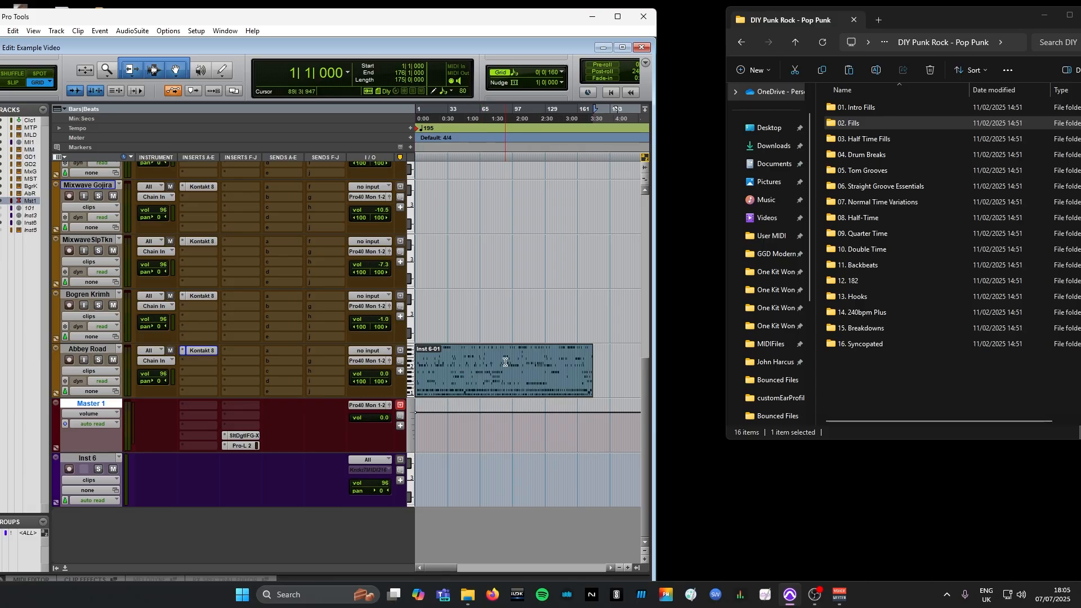
# Maximize the Pro Tools window and play the Inst 6-01 clip on the Abbey Road track from bar 1
pyautogui.click(618, 17)
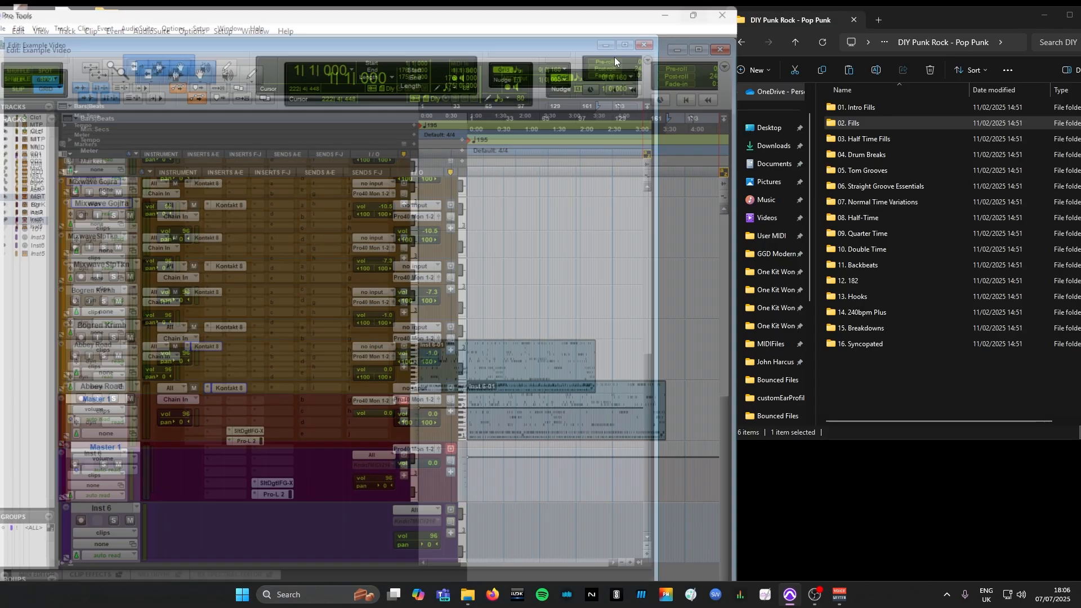
pyautogui.press('t')
pyautogui.press('t')
pyautogui.press('t')
pyautogui.press('t')
pyautogui.press('space')
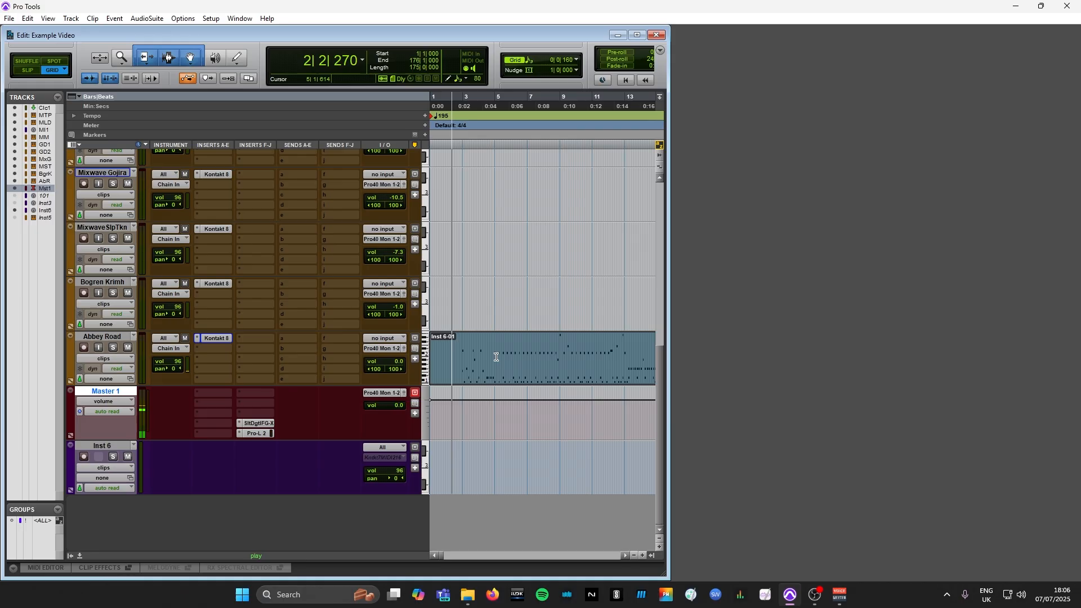
pyautogui.press('r')
pyautogui.press('r')
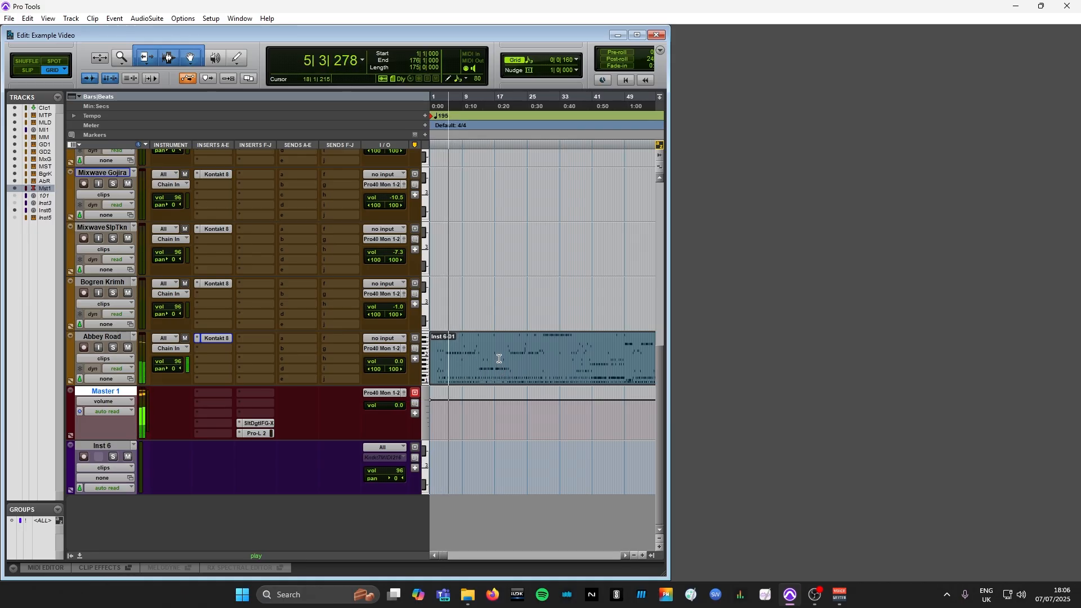
pyautogui.press('r')
pyautogui.press('r')
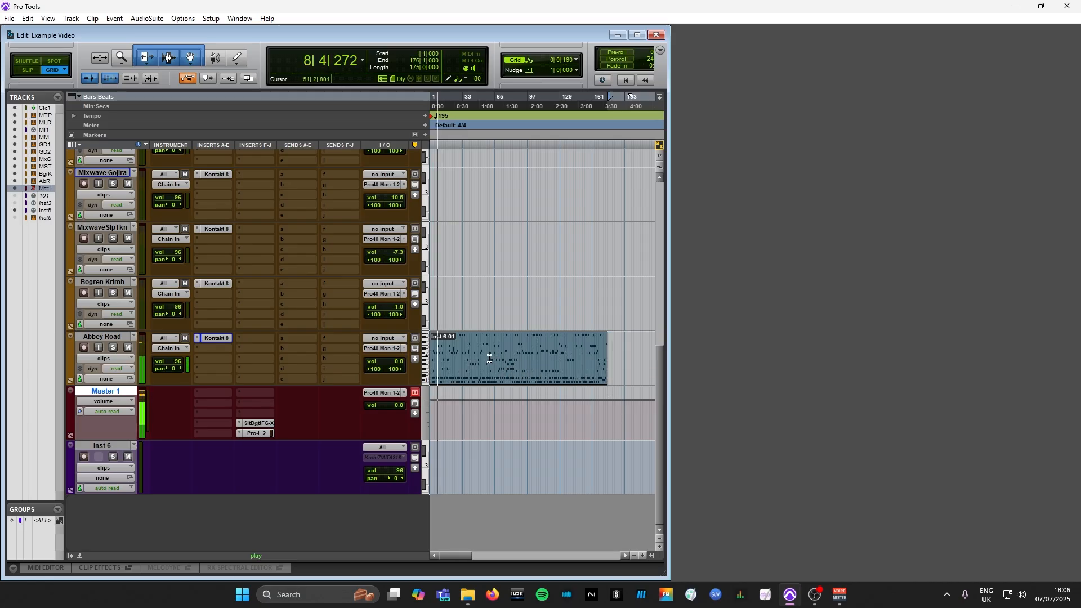
pyautogui.press('t')
pyautogui.press('t')
pyautogui.press('r')
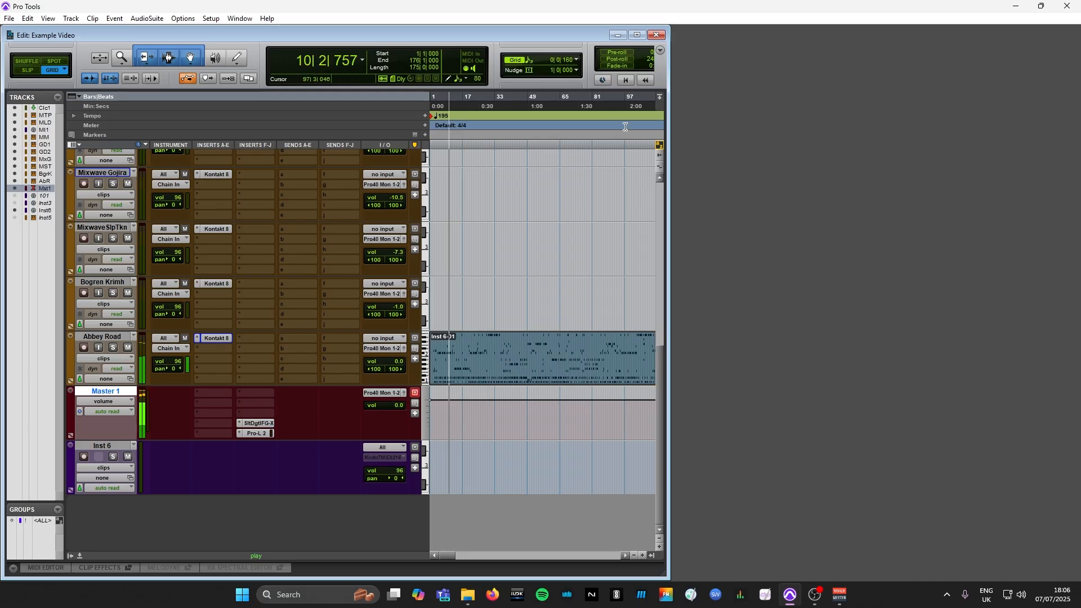
# Maximize the Edit window and move the Inst 6-01 clip to the Bogren Krimh track while playback continues
pyautogui.click(640, 35)
pyautogui.press('t')
pyautogui.press('t')
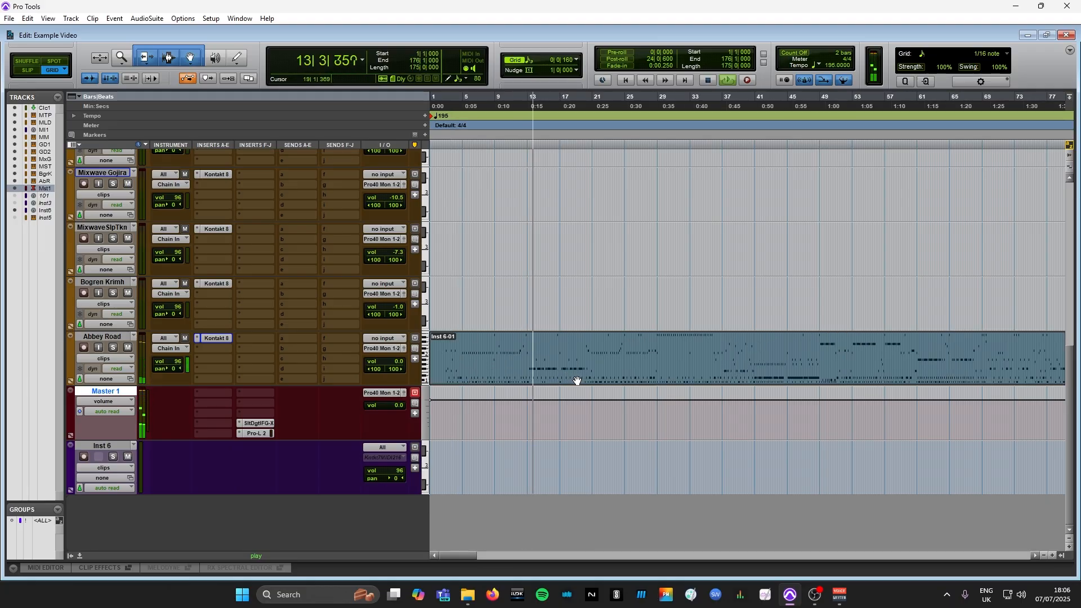
pyautogui.moveTo(577, 381); pyautogui.dragTo(578, 326)
pyautogui.press('t')
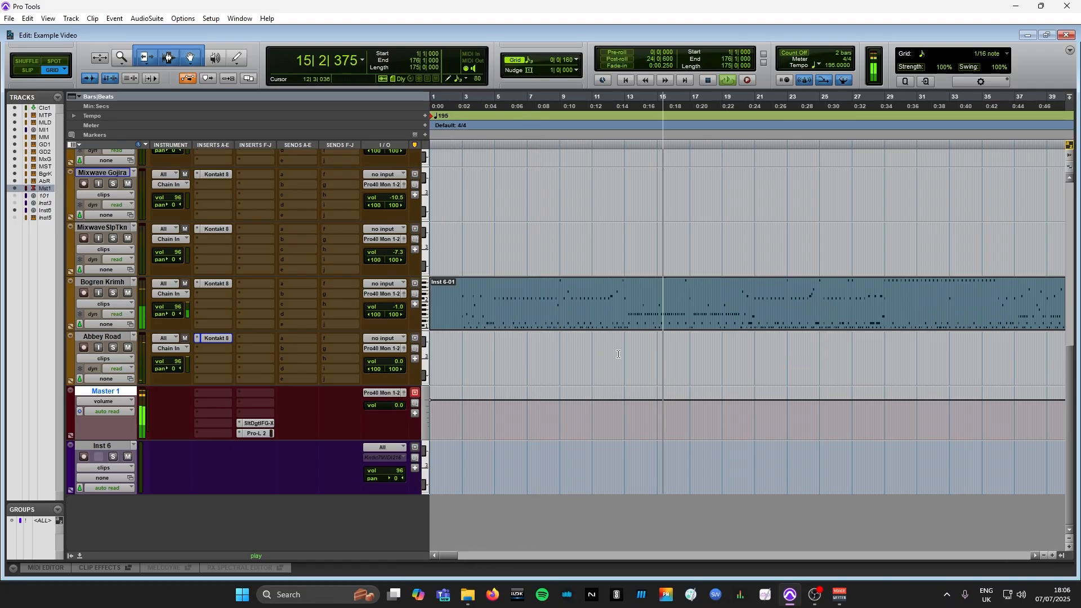
pyautogui.press('r')
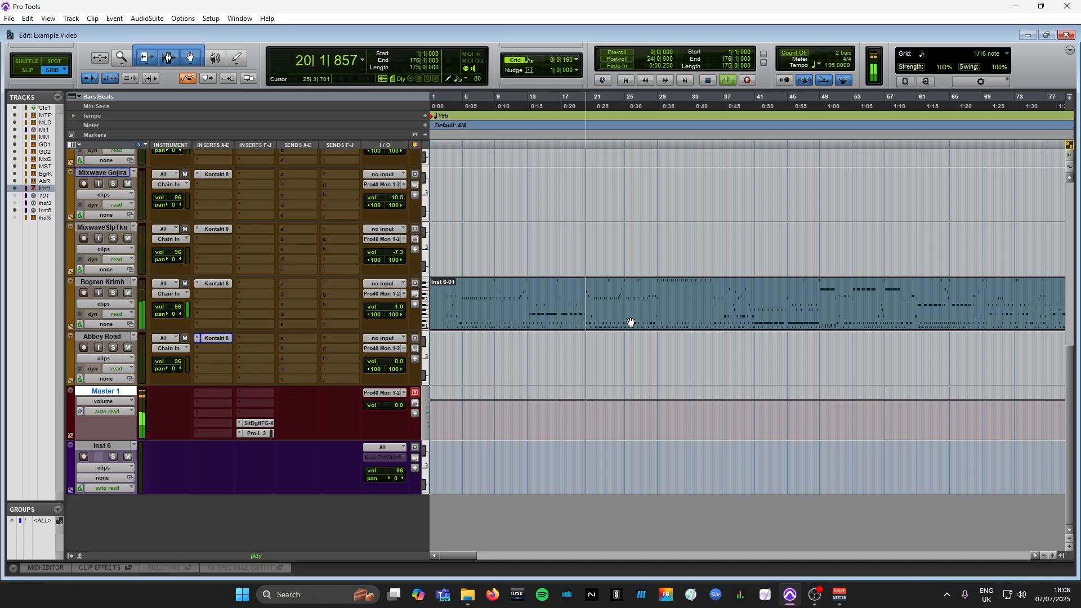
# Move the Inst 6-01 clip up to the MixwaveSlpTkn track and on to Mixwave Gojira during playback, keeping its start at bar 1
pyautogui.moveTo(631, 323); pyautogui.dragTo(622, 268)
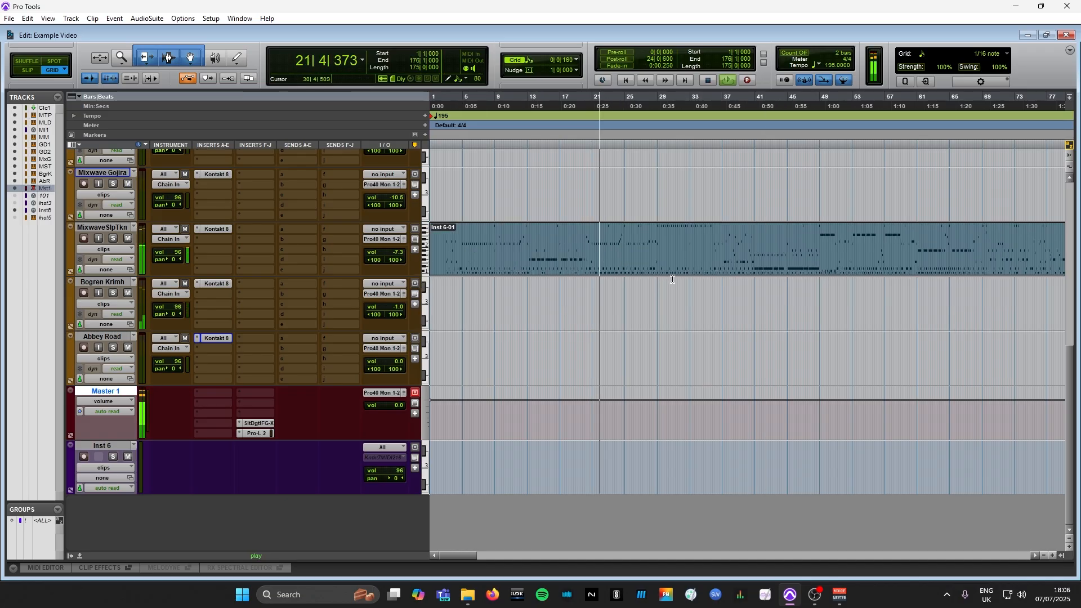
pyautogui.scroll(3, 727, 324)
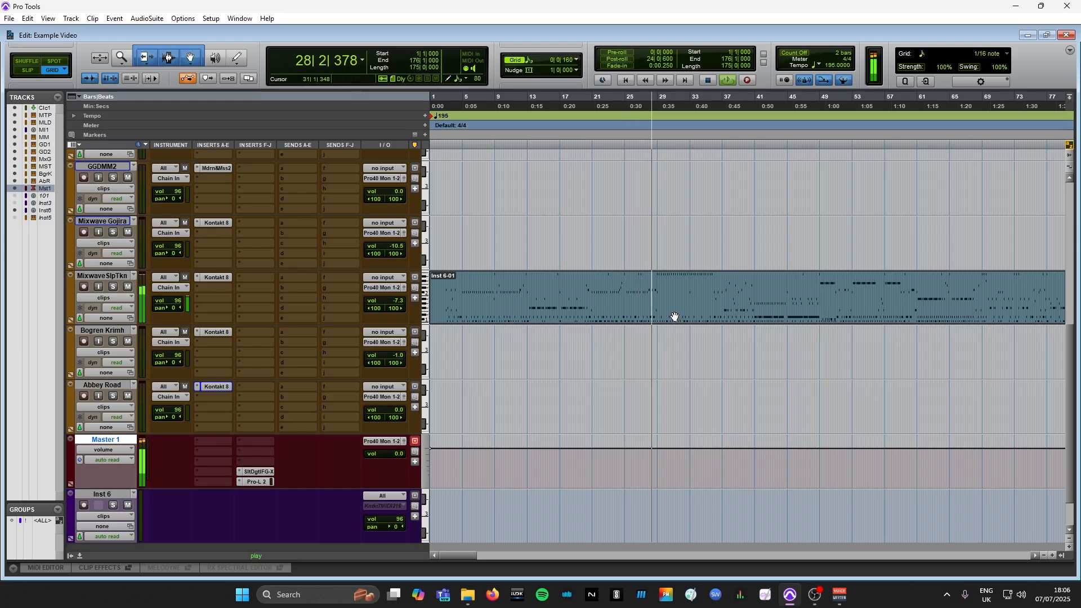
pyautogui.moveTo(674, 313); pyautogui.dragTo(682, 259)
pyautogui.press('t')
pyautogui.press('r')
pyautogui.press('r')
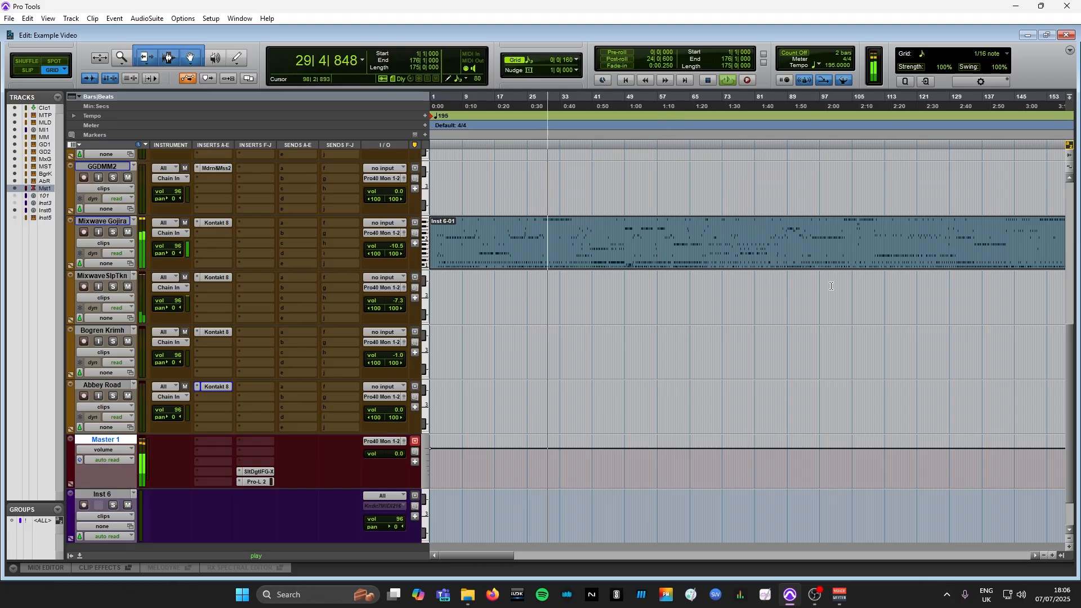
# Audition the Inst 6-01 clip on the GGDMM2 track and then on GGD MM1 by moving it up while playback continues
pyautogui.moveTo(1070, 362); pyautogui.dragTo(1070, 304)
pyautogui.press('t')
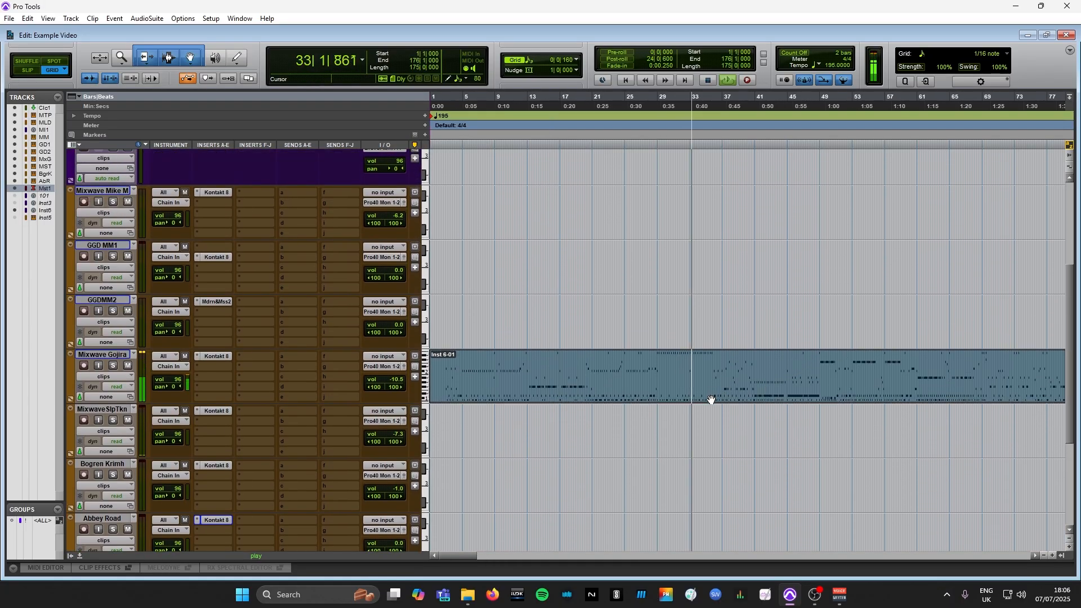
pyautogui.moveTo(712, 400); pyautogui.dragTo(715, 345)
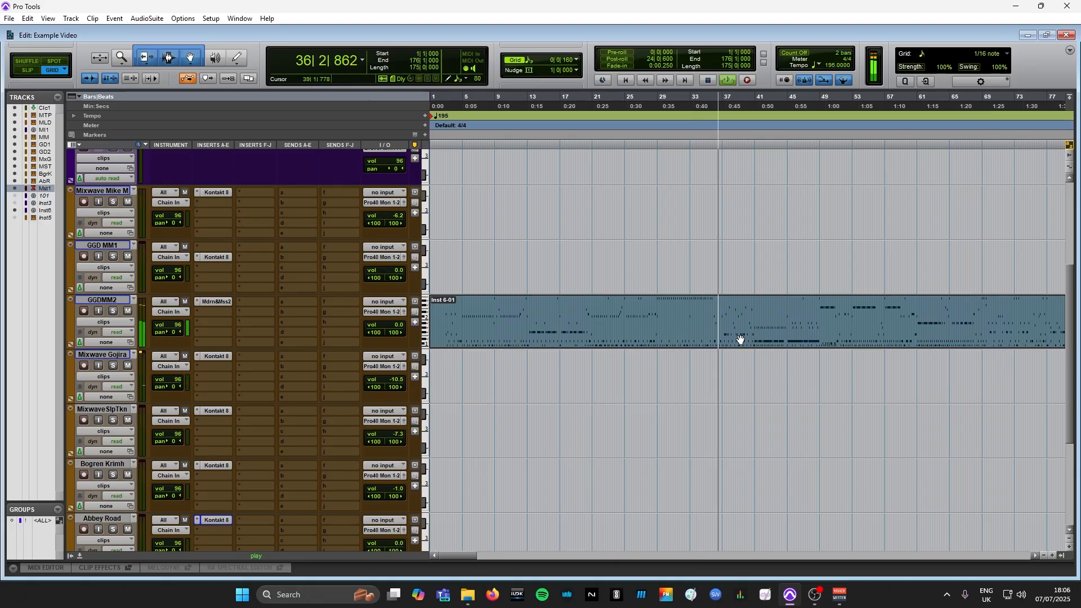
pyautogui.moveTo(740, 338); pyautogui.dragTo(734, 289)
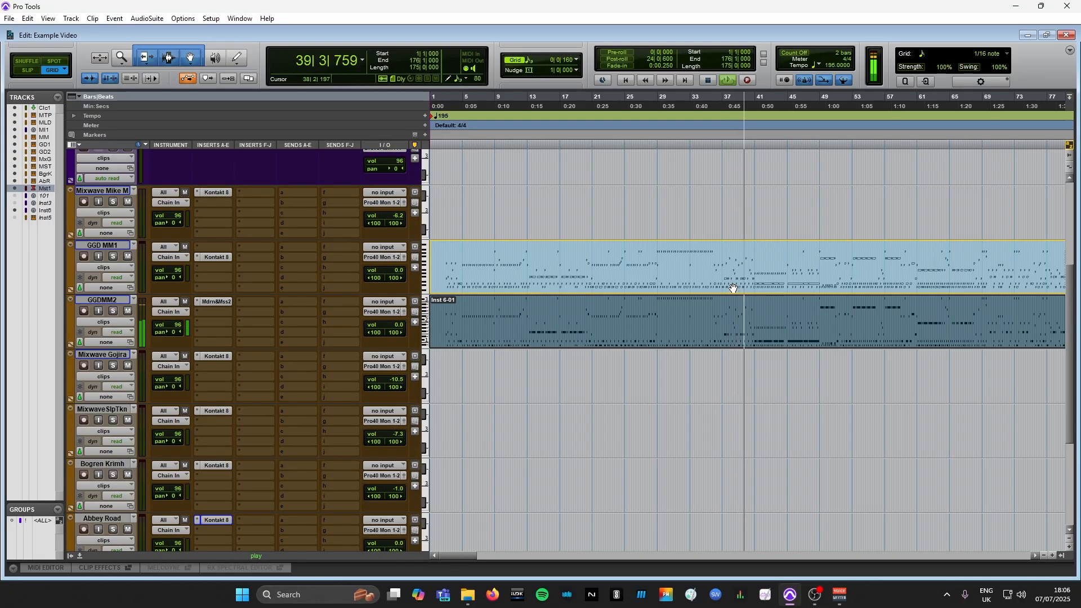
pyautogui.moveTo(733, 289); pyautogui.dragTo(732, 288)
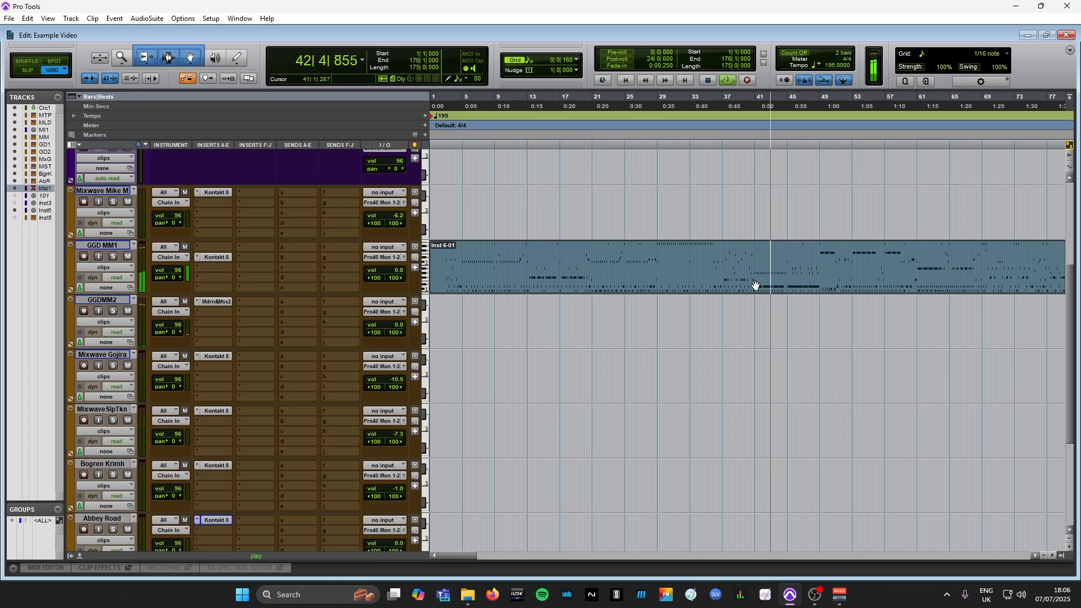
# Move the Inst 6-01 clip to the Mixwave Mike M track and then to MIDI 1 without stopping playback
pyautogui.moveTo(755, 285); pyautogui.dragTo(749, 223)
pyautogui.moveTo(1073, 347); pyautogui.dragTo(1059, 252)
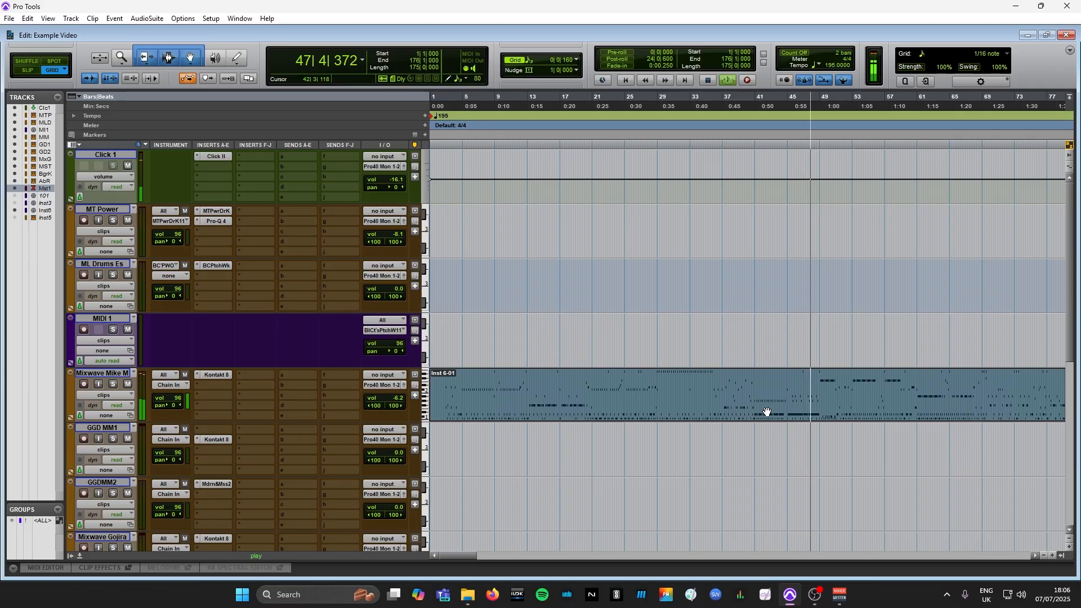
pyautogui.click(756, 370)
pyautogui.moveTo(755, 370); pyautogui.dragTo(767, 324)
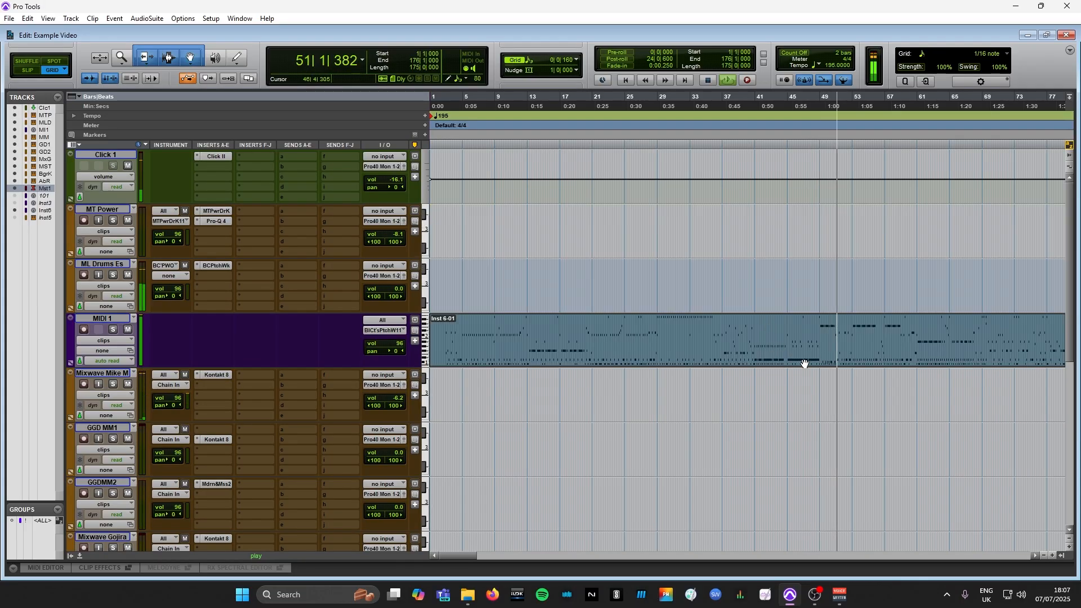
# Move the playing Inst 6-01 clip from the MIDI 1 track to the MT Power track
pyautogui.hotkey('ctrl', '[')
pyautogui.click(678, 329)
pyautogui.hotkey('ctrl', ']')
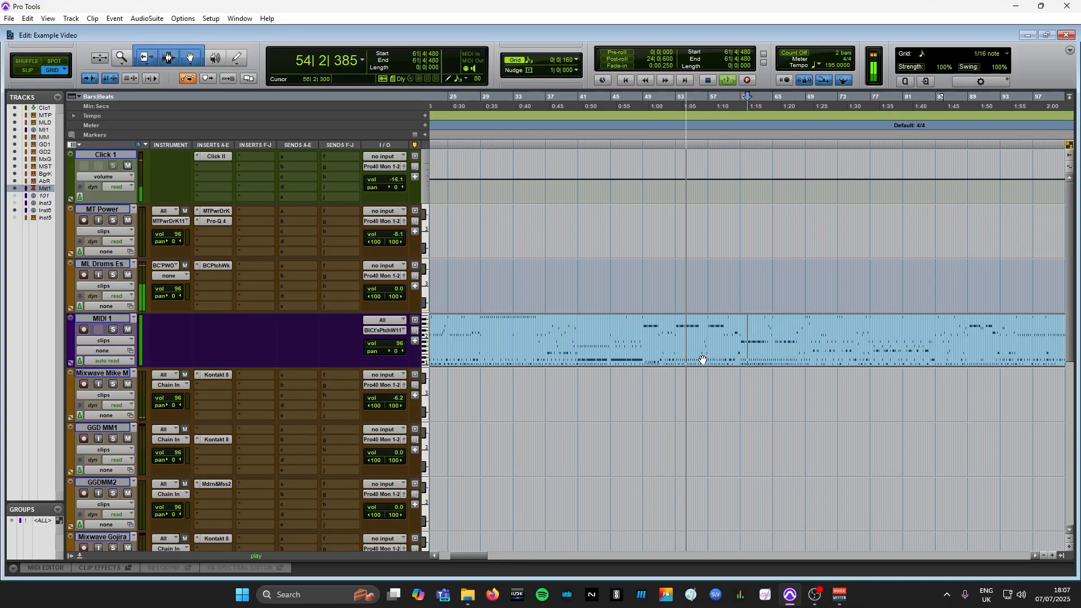
pyautogui.hotkey('ctrl', '[')
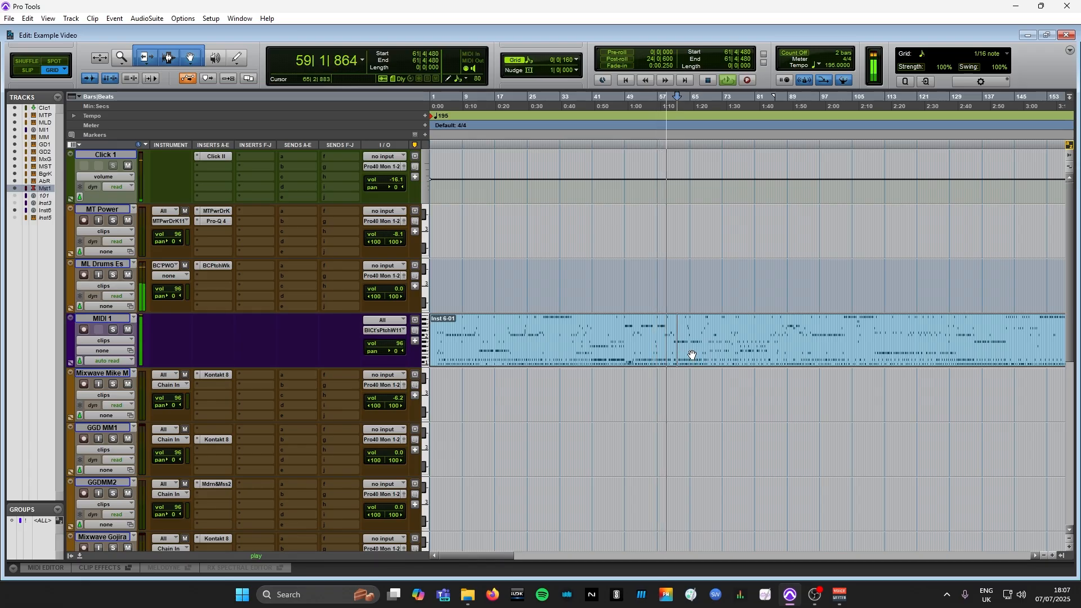
pyautogui.moveTo(693, 355); pyautogui.dragTo(683, 253)
pyautogui.hotkey('ctrl', ']')
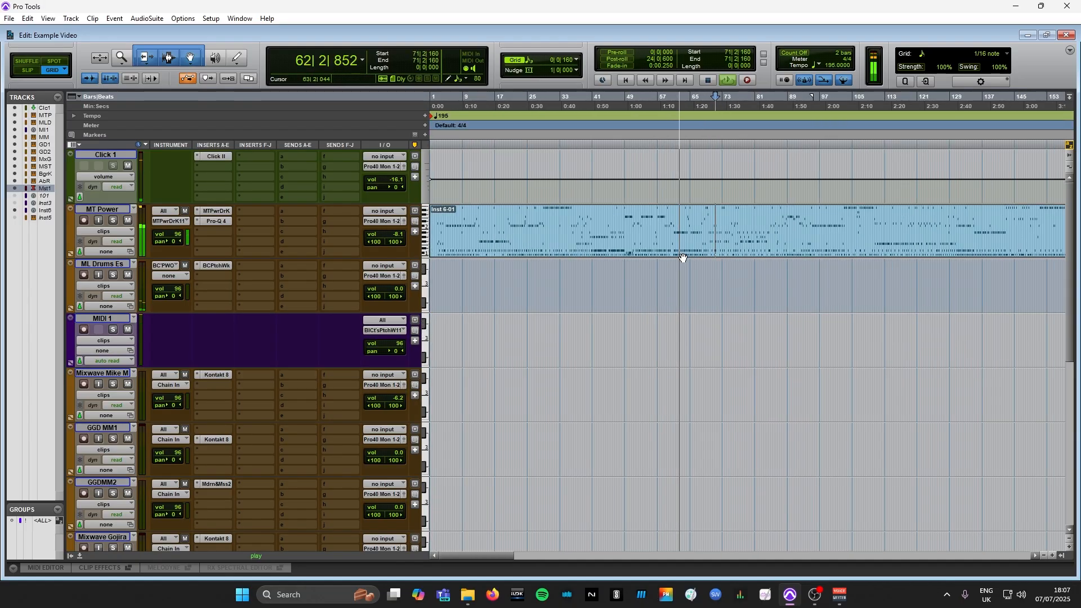
# Return the Inst 6-01 clip from MT Power to the MIDI 1 track, with its start at bar 1
pyautogui.hotkey('ctrl', '[')
pyautogui.hotkey('ctrl', '[')
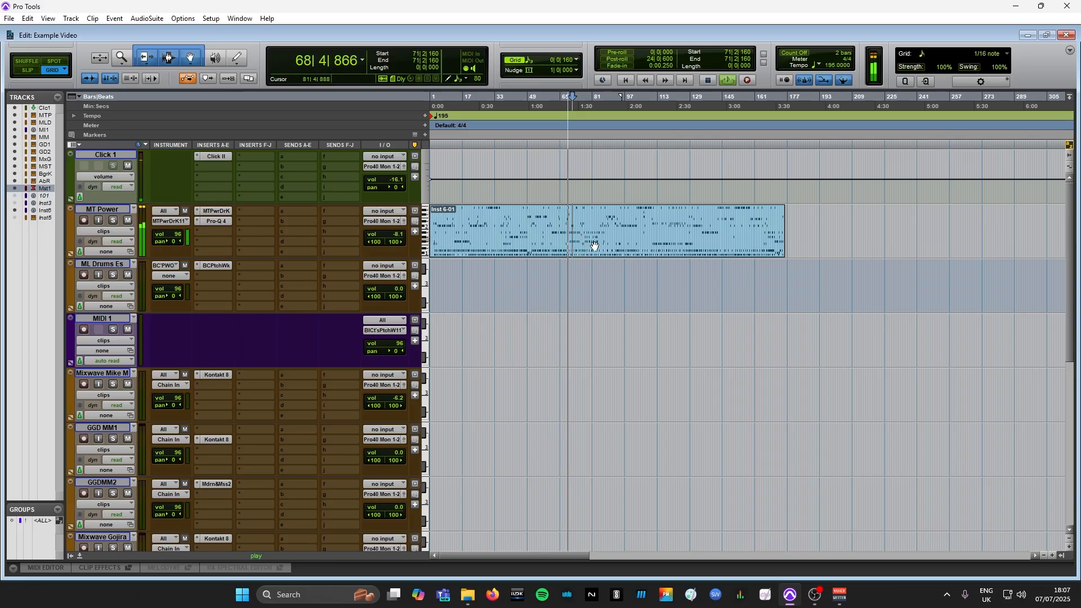
pyautogui.moveTo(595, 245); pyautogui.dragTo(601, 362)
pyautogui.hotkey('ctrl', ']')
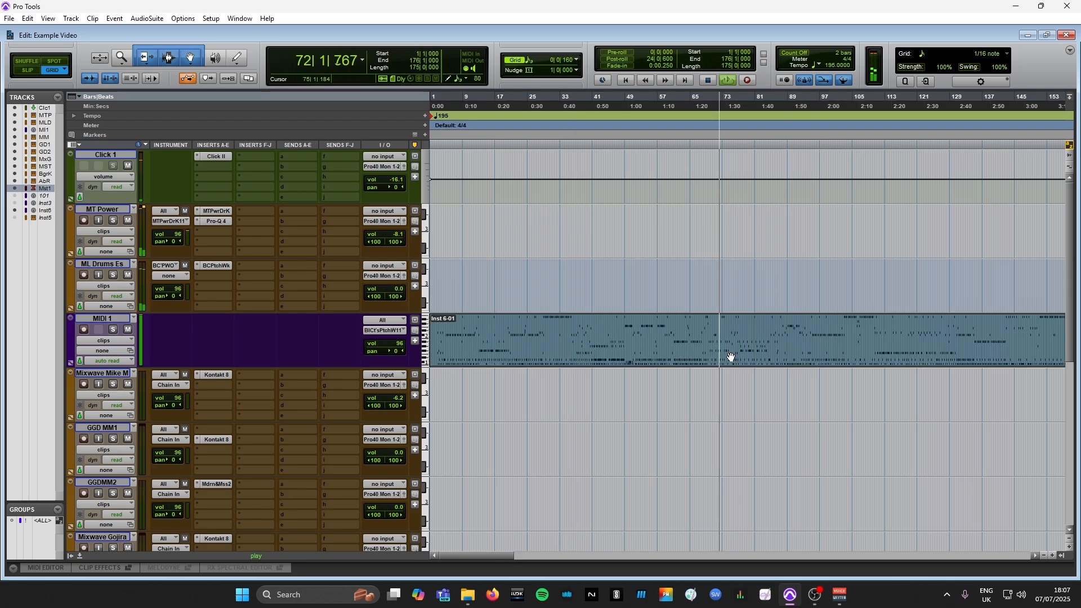
pyautogui.hotkey('ctrl', '[')
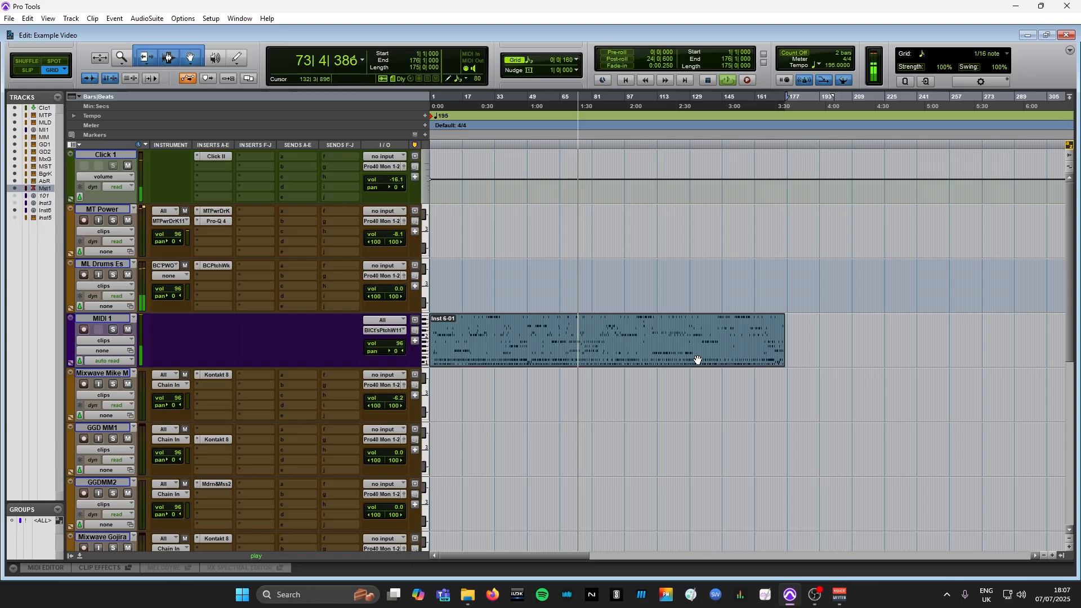
# Move the Inst 6-01 clip back down to Mixwave Mike M and then GGD MM1 during playback
pyautogui.scroll(-1, 693, 357)
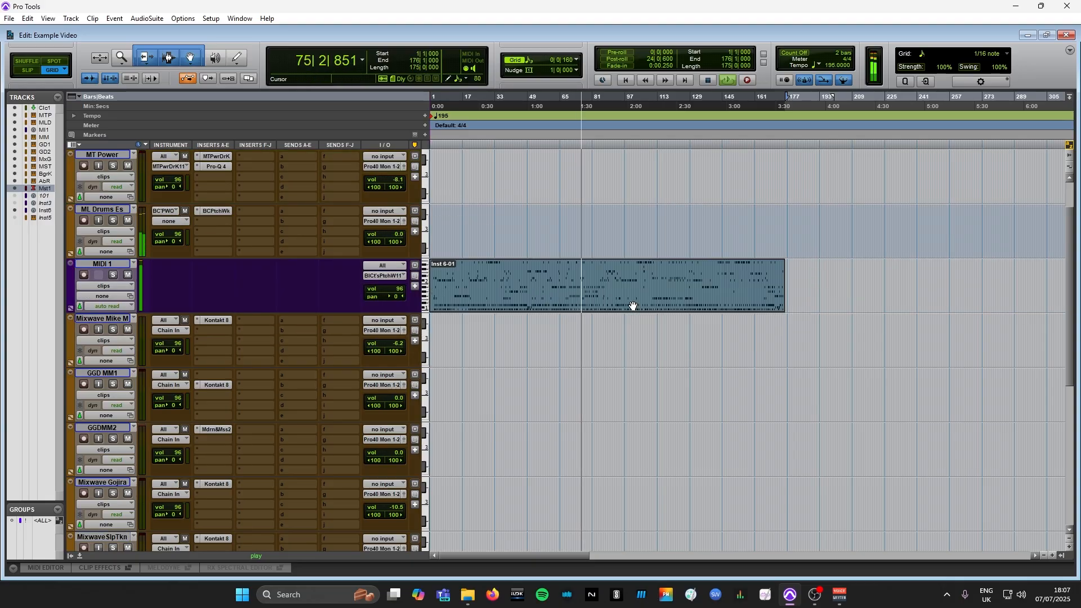
pyautogui.moveTo(633, 305); pyautogui.dragTo(643, 370)
pyautogui.press('t')
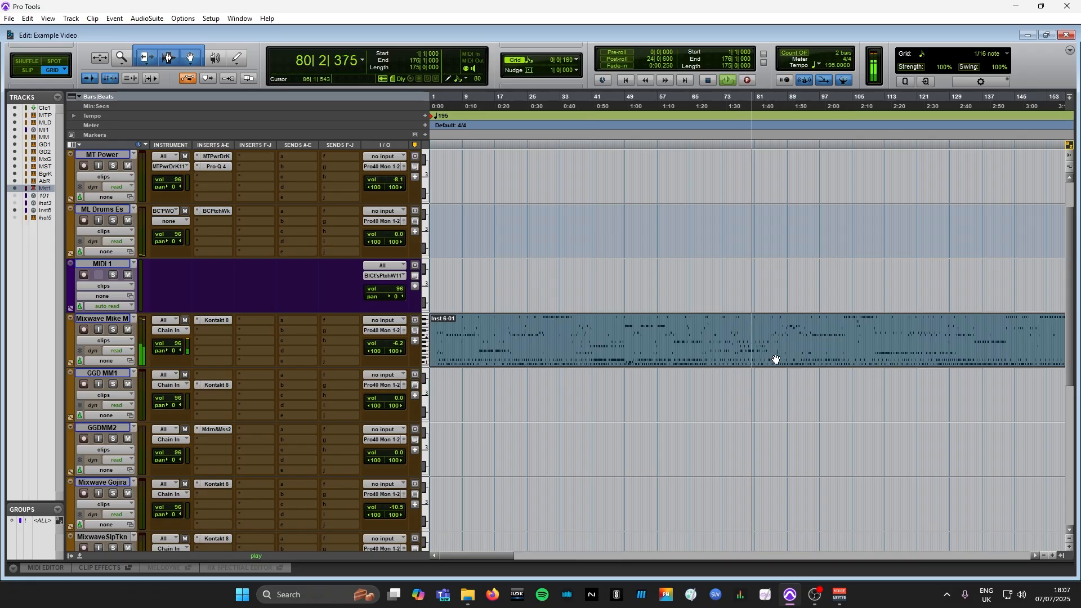
pyautogui.moveTo(770, 355); pyautogui.dragTo(776, 397)
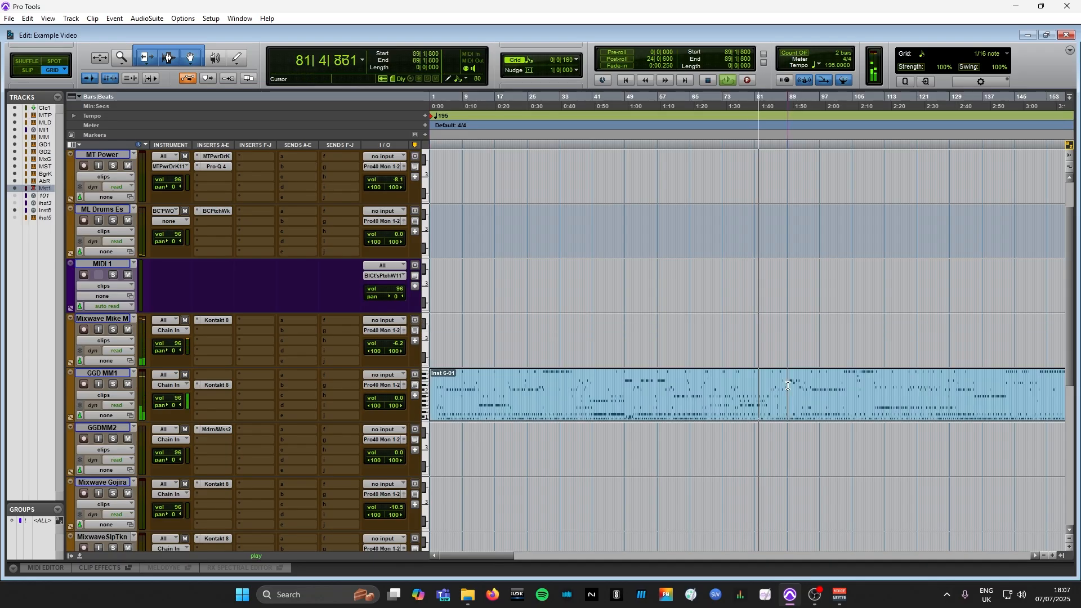
# Move the Inst 6-01 clip down from GGD MM1 to GGDMM2 and then Mixwave Gojira while the song plays
pyautogui.press('t')
pyautogui.scroll(-2, 729, 406)
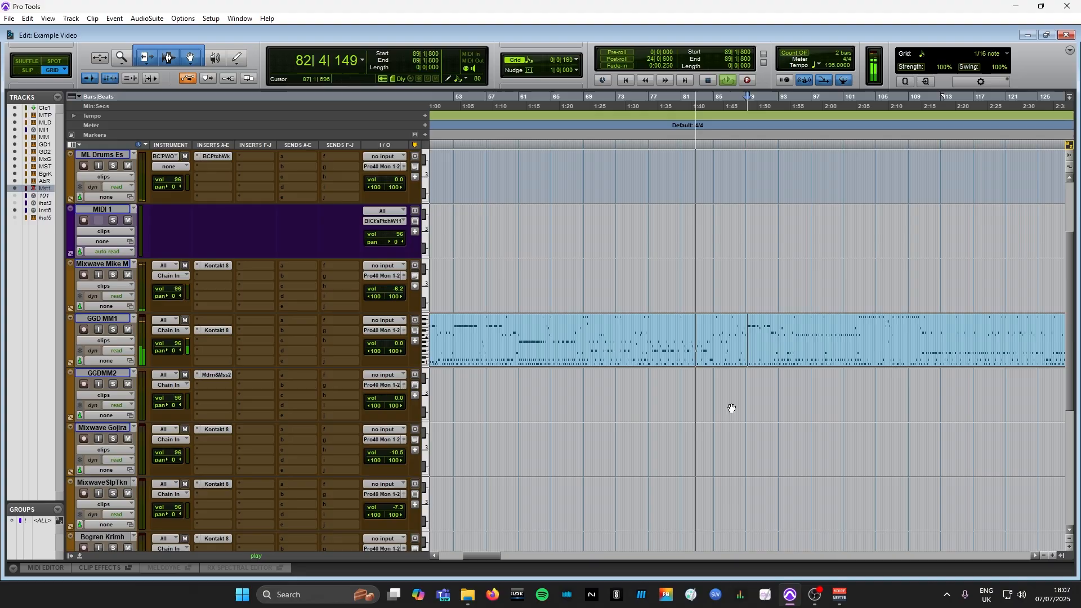
pyautogui.click(743, 358)
pyautogui.moveTo(743, 357); pyautogui.dragTo(743, 391)
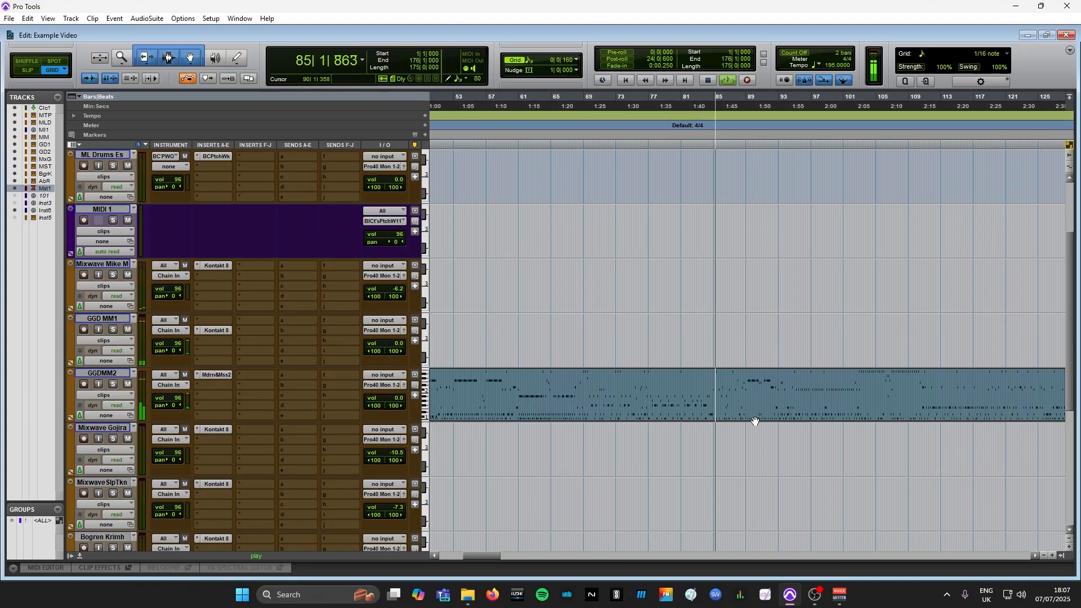
pyautogui.scroll(-1, 755, 415)
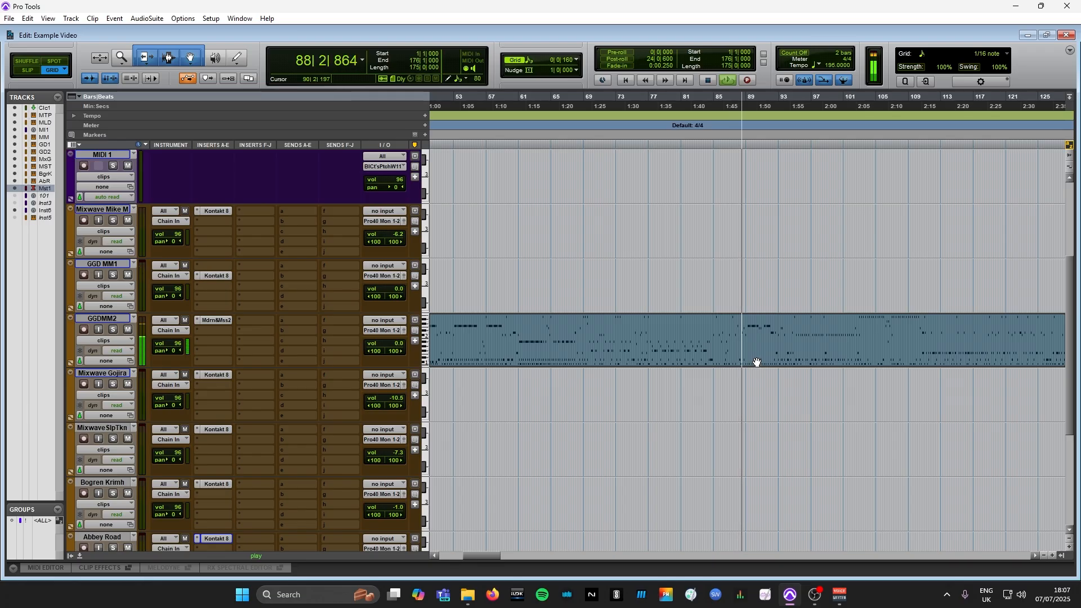
pyautogui.moveTo(757, 366); pyautogui.dragTo(768, 422)
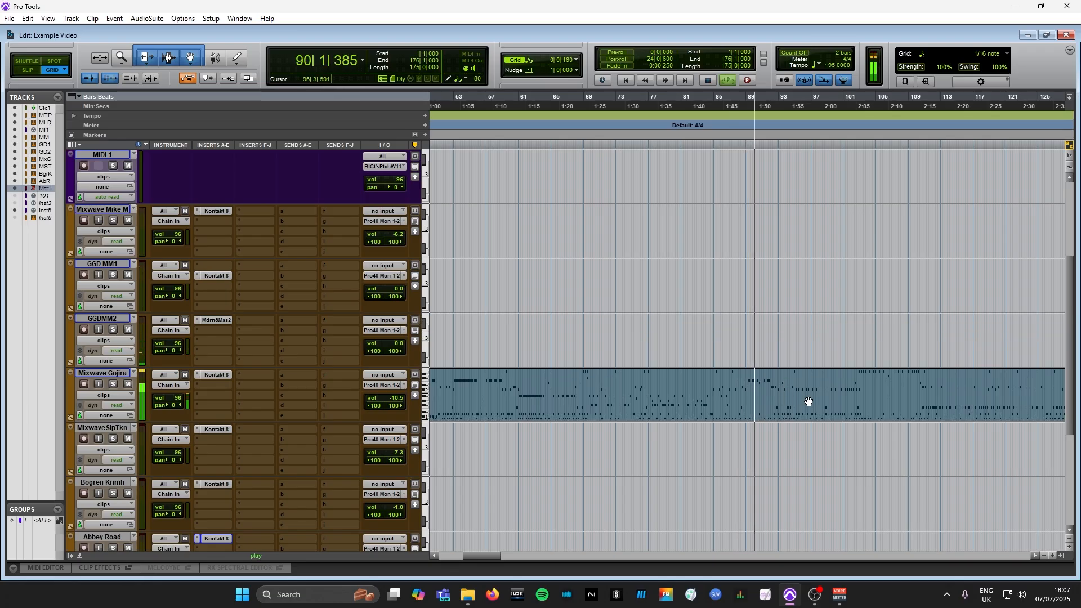
# Audition the Inst 6-01 clip on MixwaveSlpTkn and then Bogren Krimh by moving it down during playback
pyautogui.scroll(-1, 809, 401)
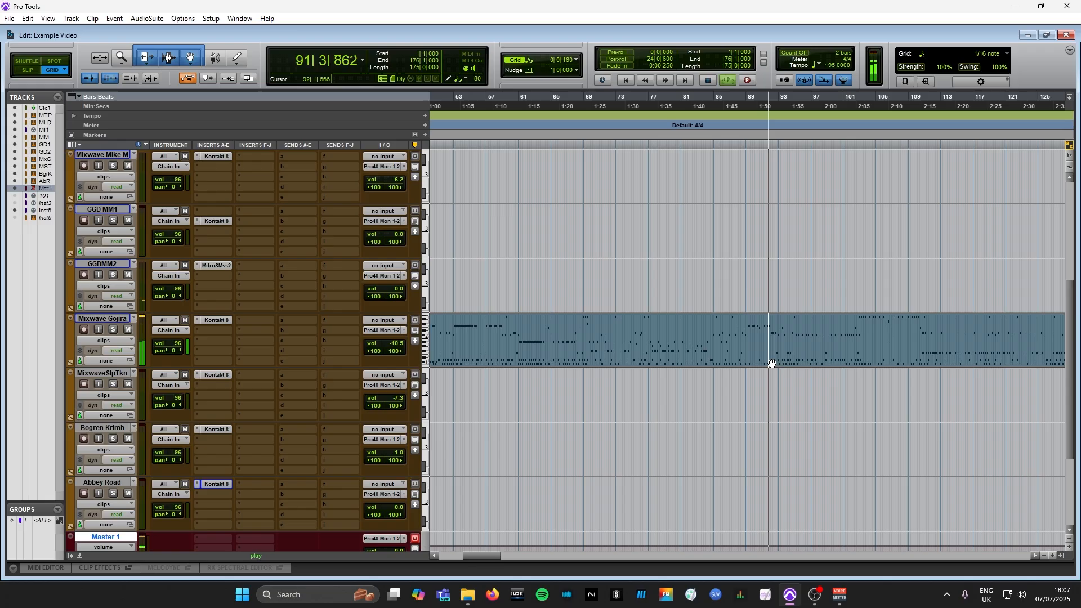
pyautogui.moveTo(792, 362); pyautogui.dragTo(795, 415)
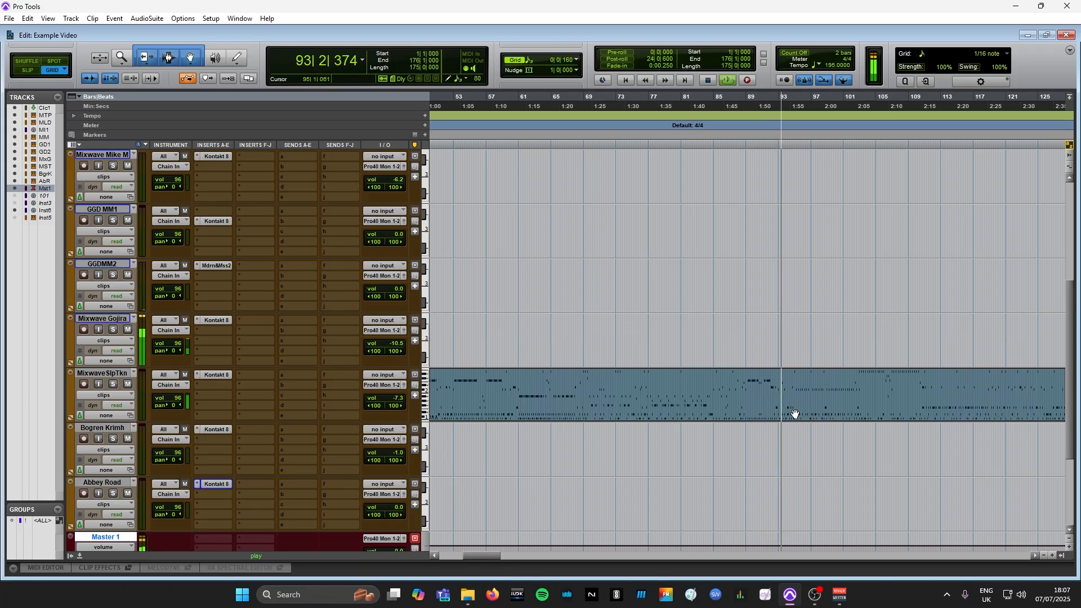
pyautogui.scroll(-1, 813, 405)
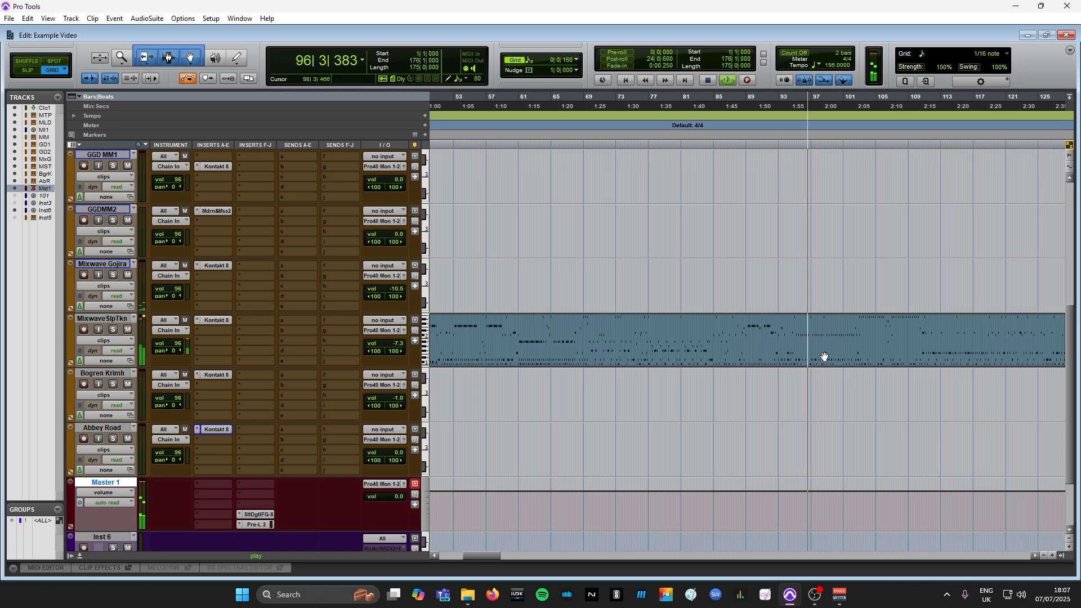
pyautogui.moveTo(823, 355); pyautogui.dragTo(819, 388)
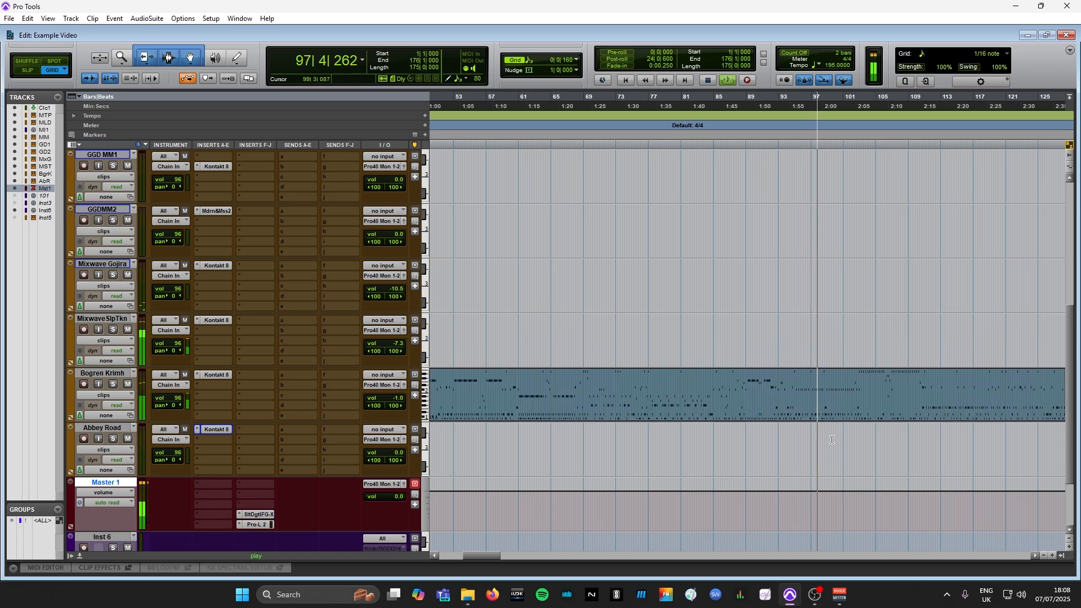
# Move the Inst 6-01 clip from Bogren Krimh to the Abbey Road track and stop playback after auditioning it
pyautogui.click(850, 384)
pyautogui.press('t')
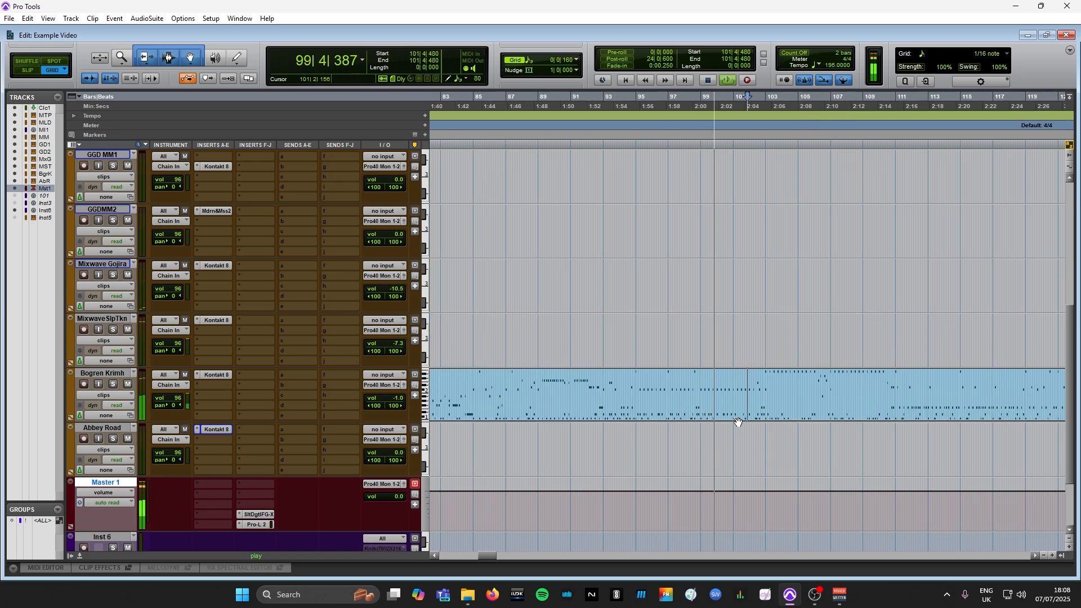
pyautogui.click(738, 414)
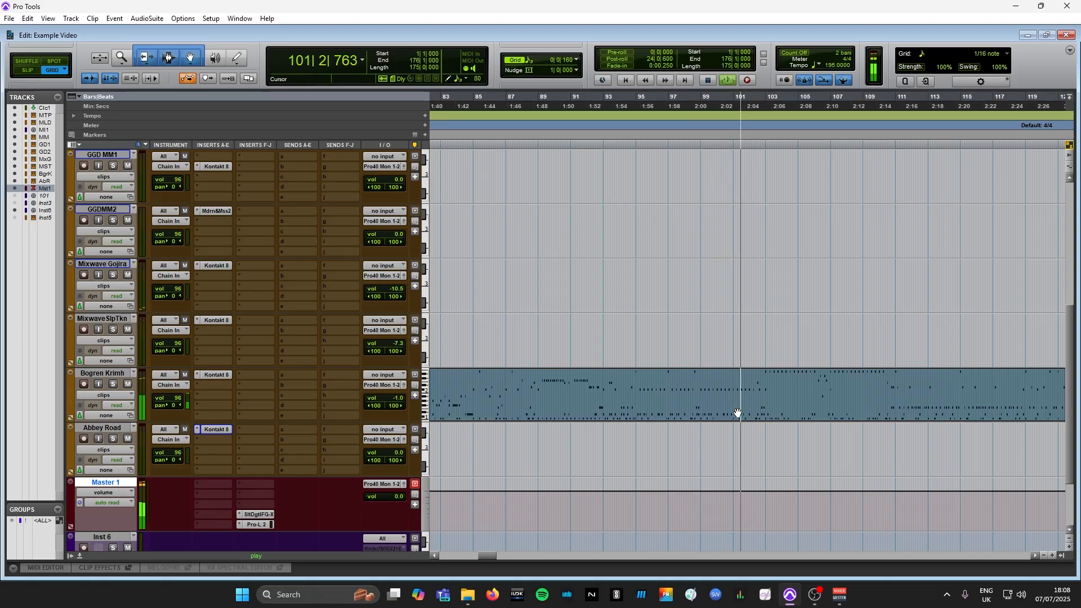
pyautogui.moveTo(738, 414); pyautogui.dragTo(736, 447)
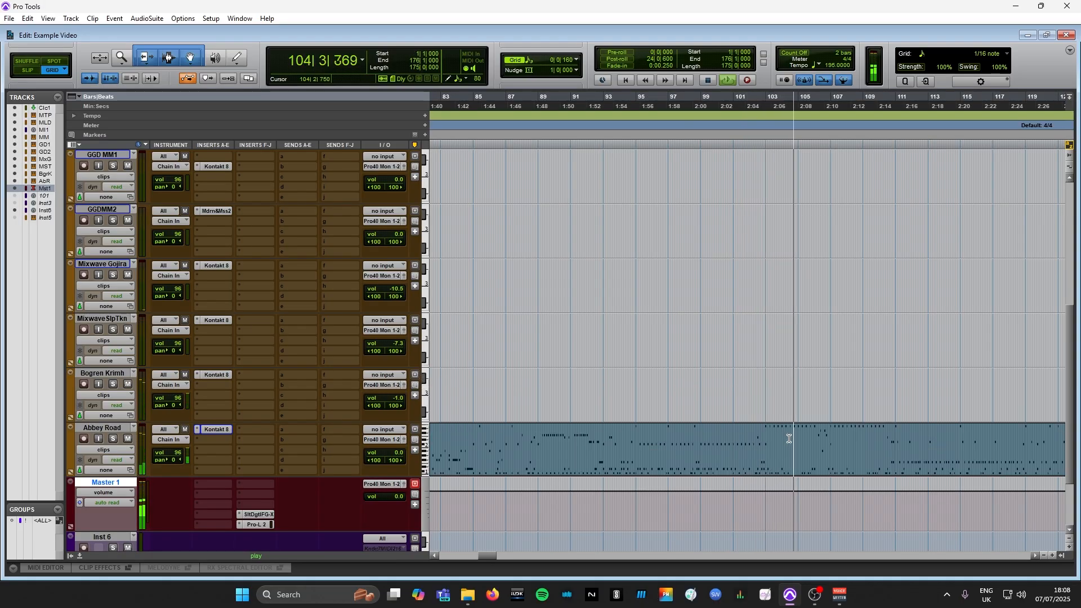
pyautogui.press('r')
pyautogui.press('r')
pyautogui.press('r')
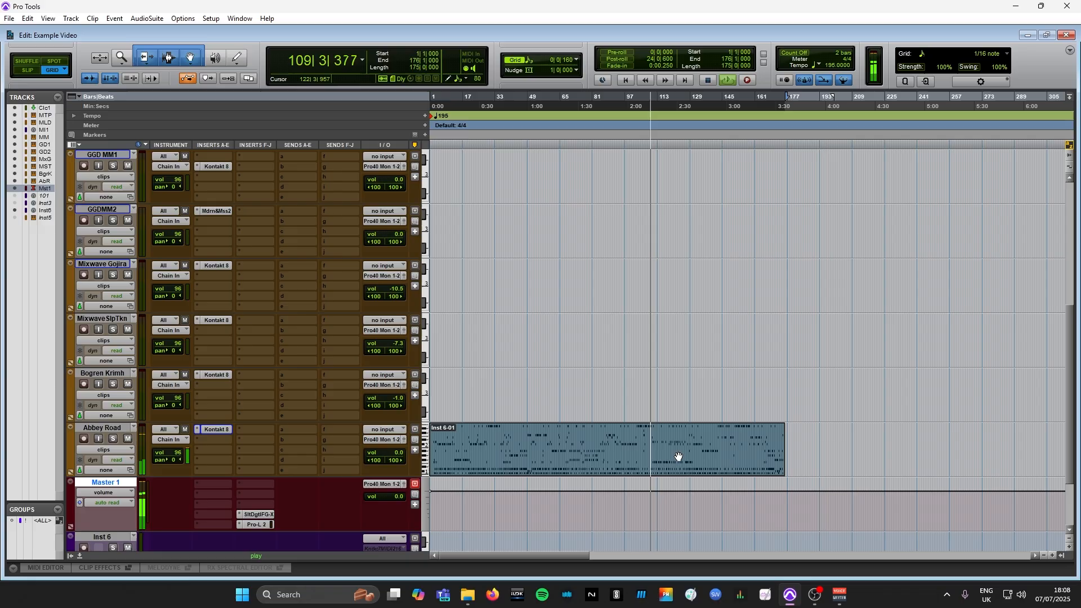
pyautogui.press('space')
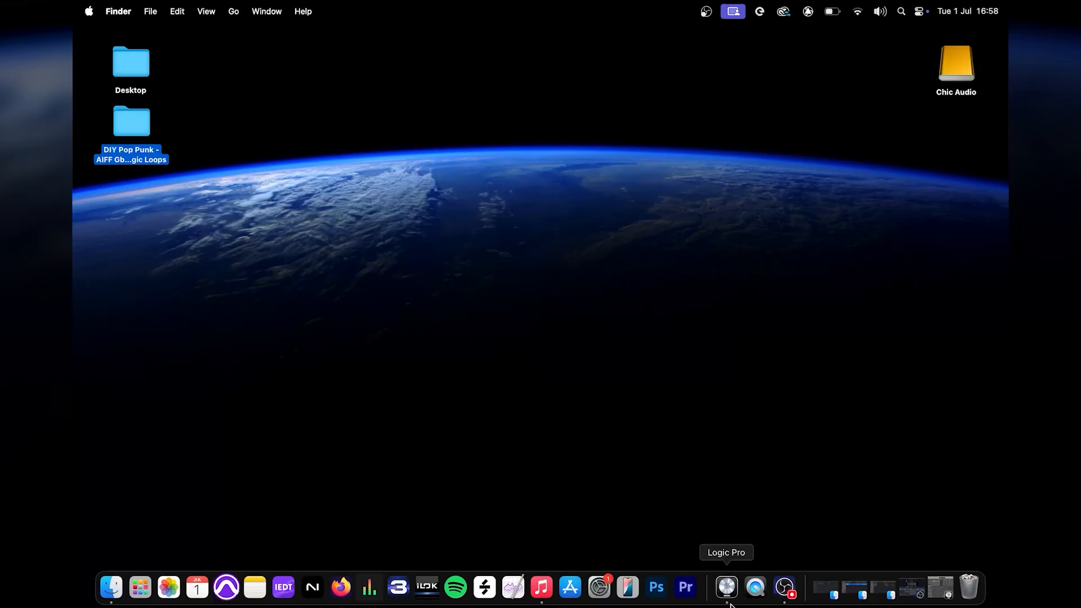
# Switch to Logic Pro from the macOS desktop
pyautogui.click(728, 593)
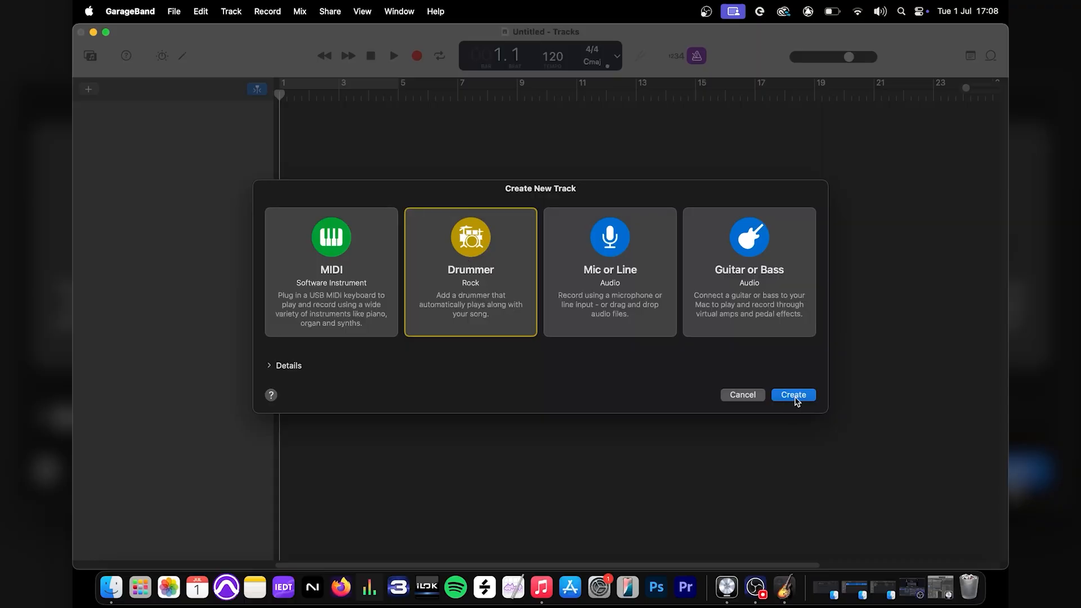
# Create a new Rock Drummer track in the untitled GarageBand project
pyautogui.click(796, 399)
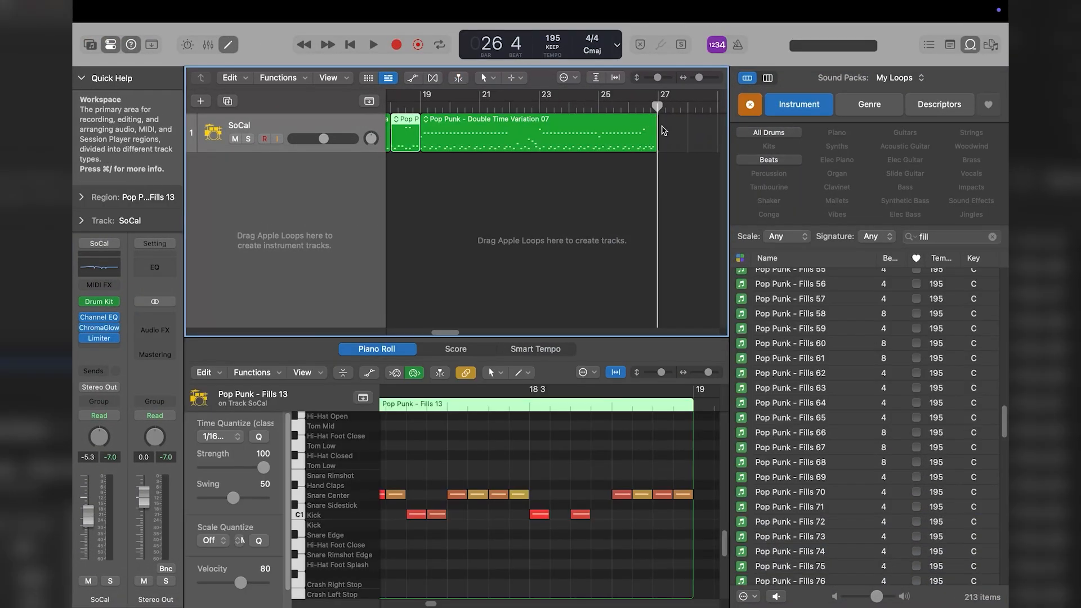
# Select all Pop Punk regions on the SoCal track in Logic Pro and delete them
pyautogui.moveTo(672, 131); pyautogui.dragTo(237, 132)
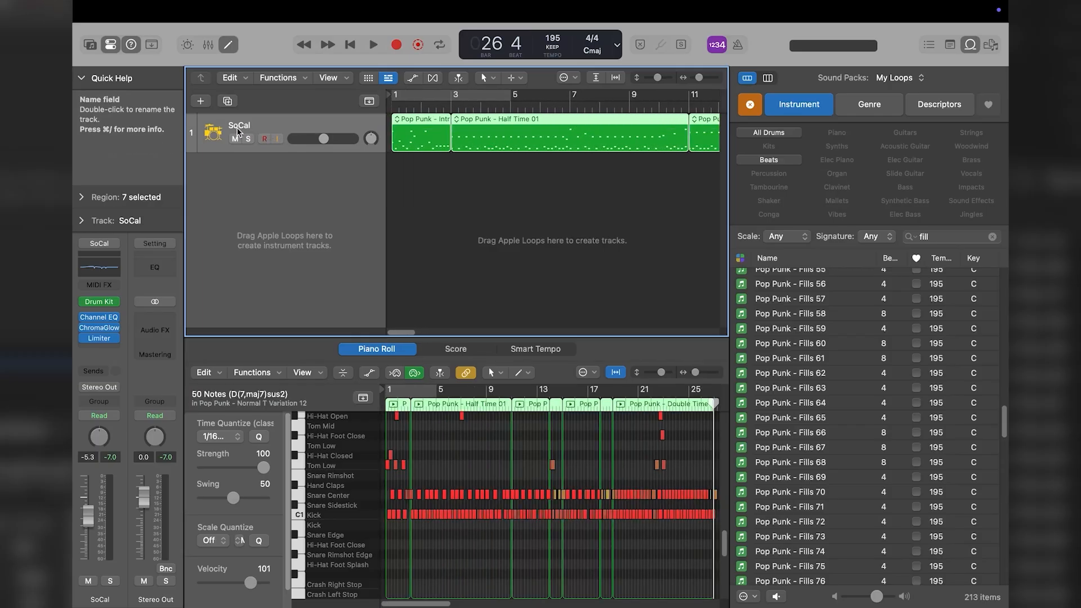
pyautogui.press('Delete')
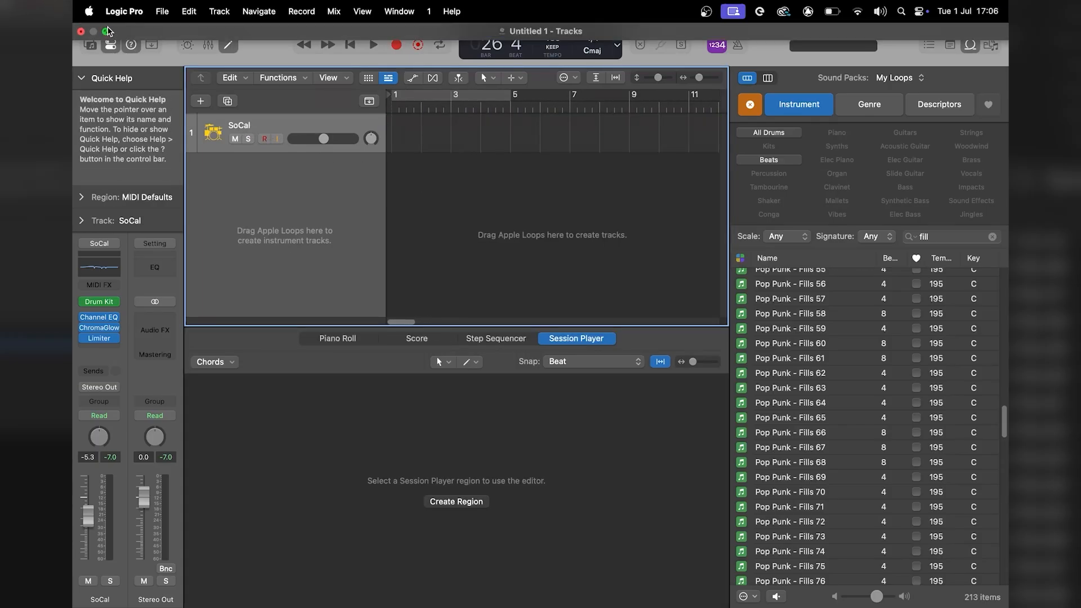
# Take Logic Pro out of full screen, narrow its window and open the pack's GM MIDI folder "02. Fills" in Finder
pyautogui.click(107, 31)
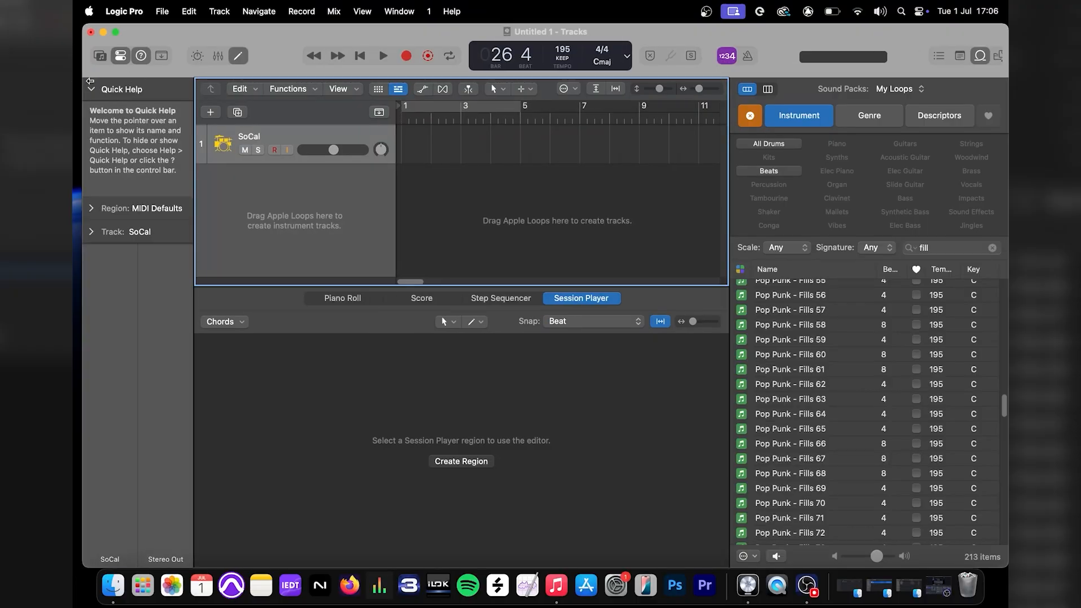
pyautogui.moveTo(90, 81); pyautogui.dragTo(386, 81)
pyautogui.doubleClick(141, 123)
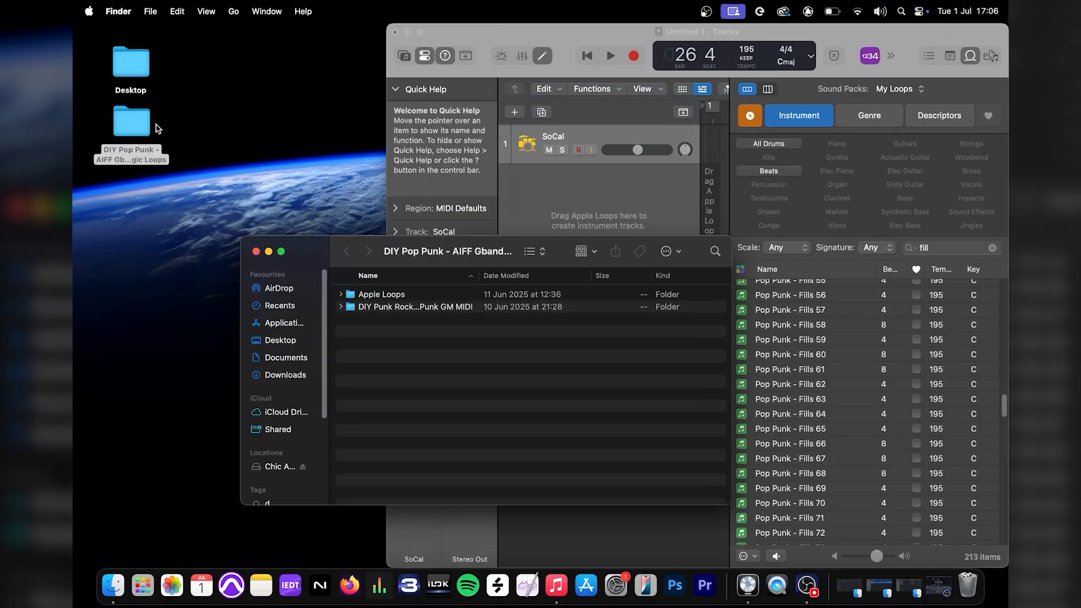
pyautogui.doubleClick(399, 308)
pyautogui.moveTo(319, 252); pyautogui.dragTo(146, 189)
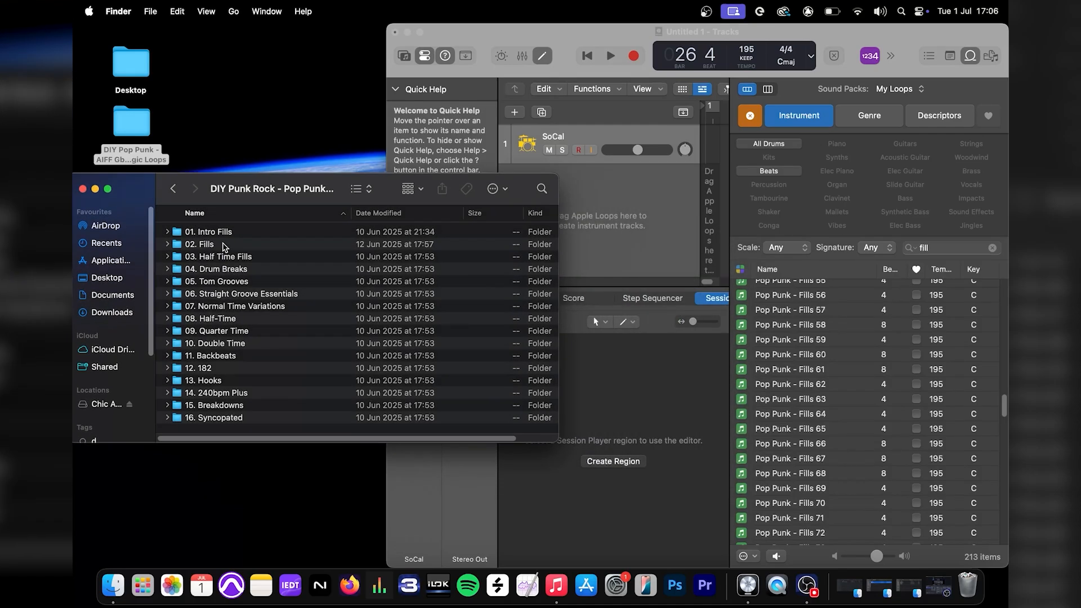
pyautogui.doubleClick(222, 244)
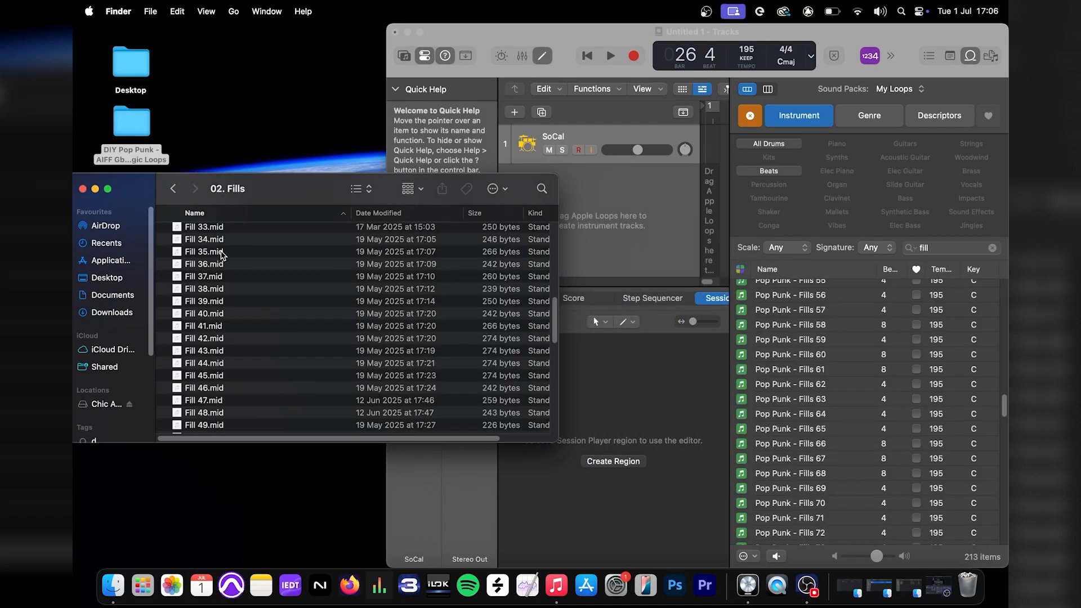
# Hide the Loop Browser in Logic Pro and import Fill 33.mid onto the SoCal track at bar 2, using 29.97 fps
pyautogui.click(608, 38)
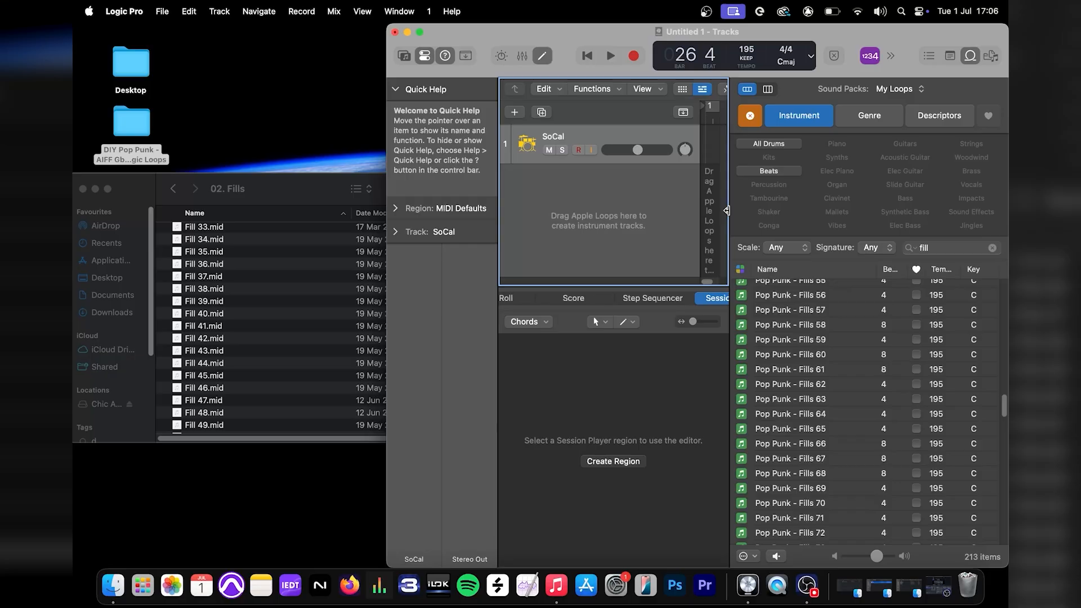
pyautogui.press('o')
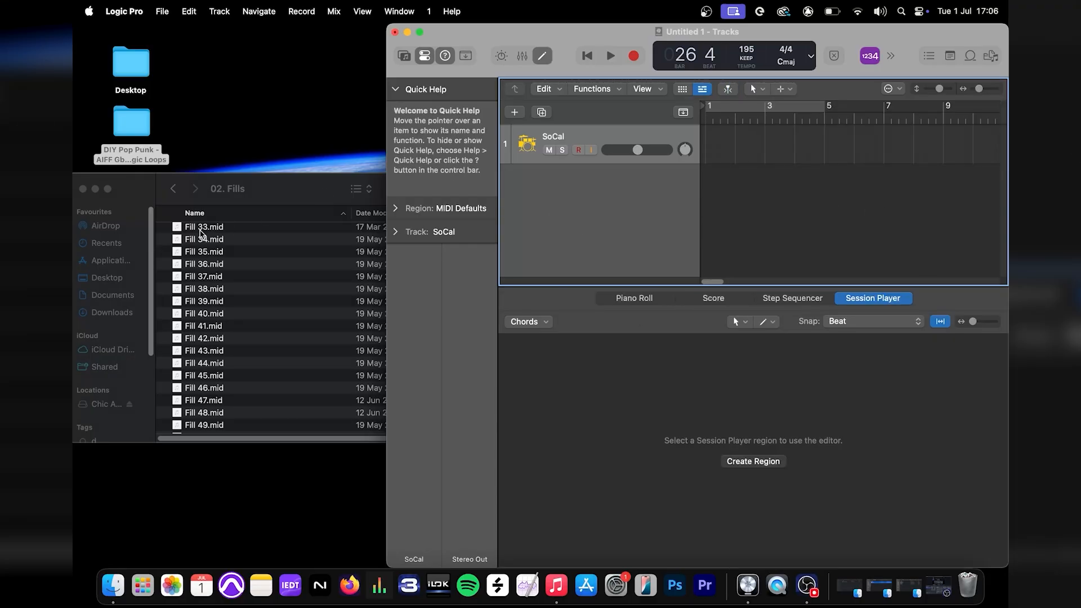
pyautogui.moveTo(201, 233); pyautogui.dragTo(737, 146)
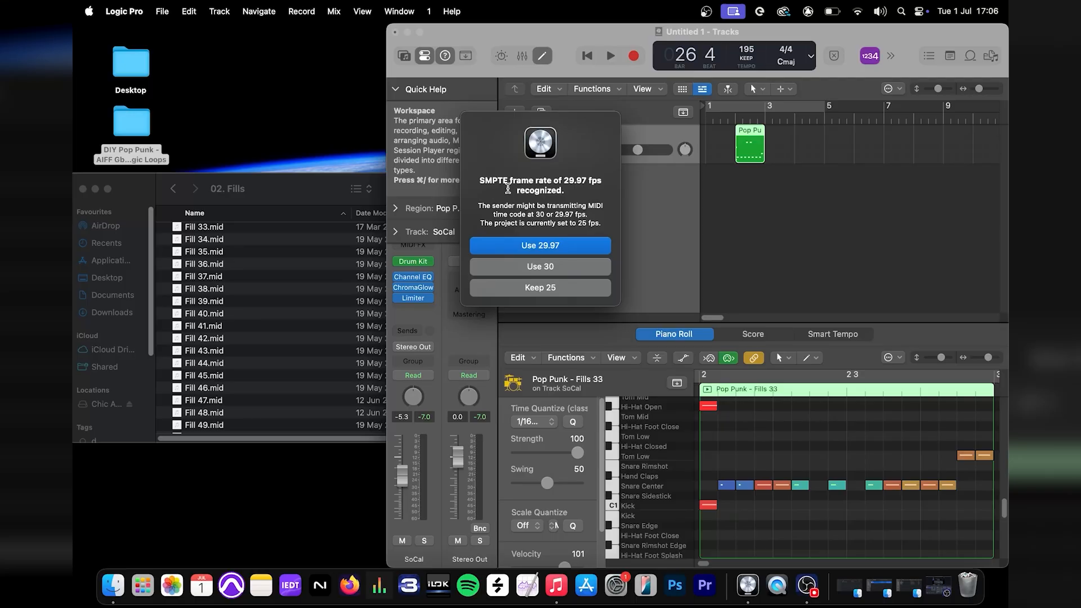
pyautogui.click(559, 247)
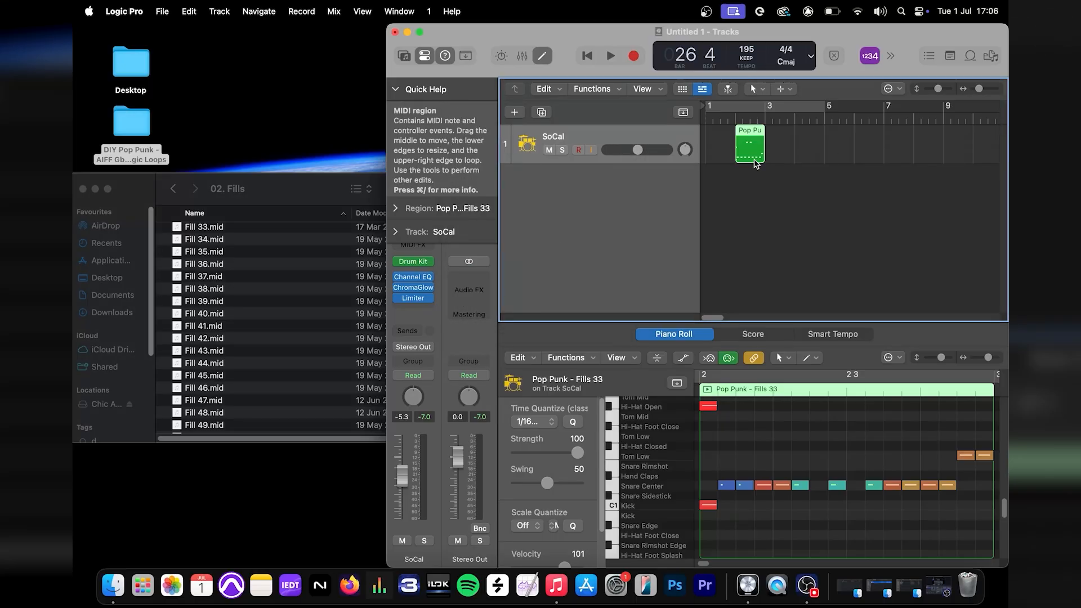
# Move the Fills 33 region to bar 1 and audition it from the start of the project
pyautogui.moveTo(752, 157); pyautogui.dragTo(723, 157)
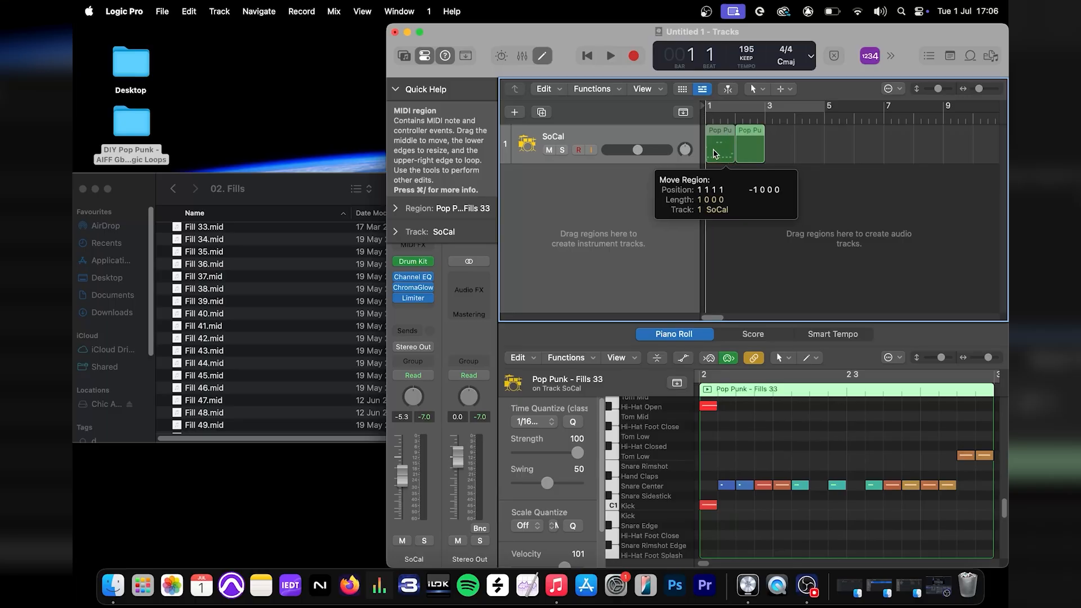
pyautogui.click(708, 118)
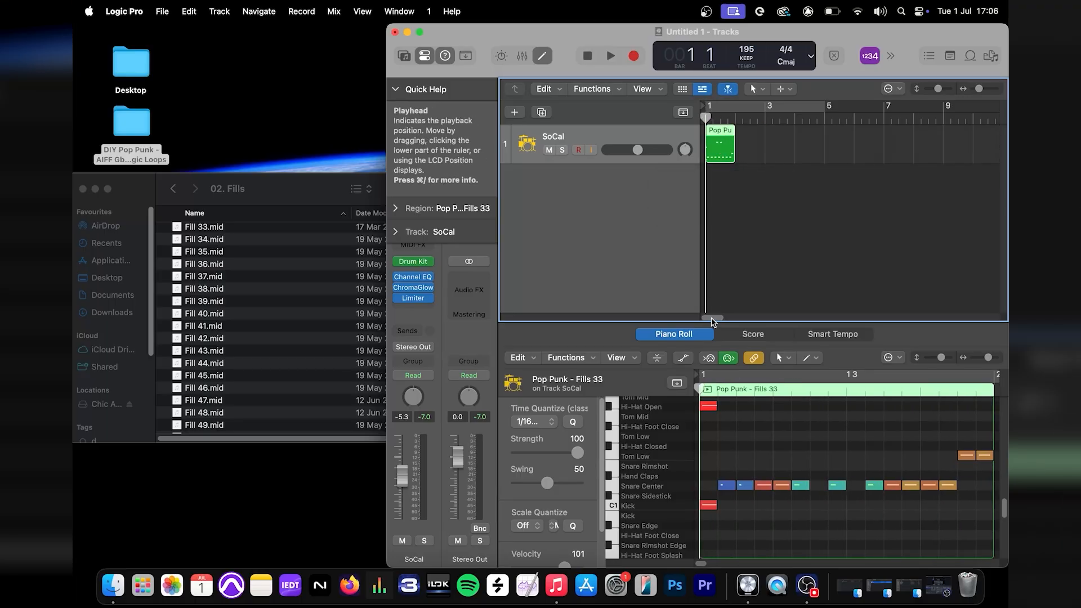
pyautogui.moveTo(711, 319); pyautogui.dragTo(712, 320)
pyautogui.press('space')
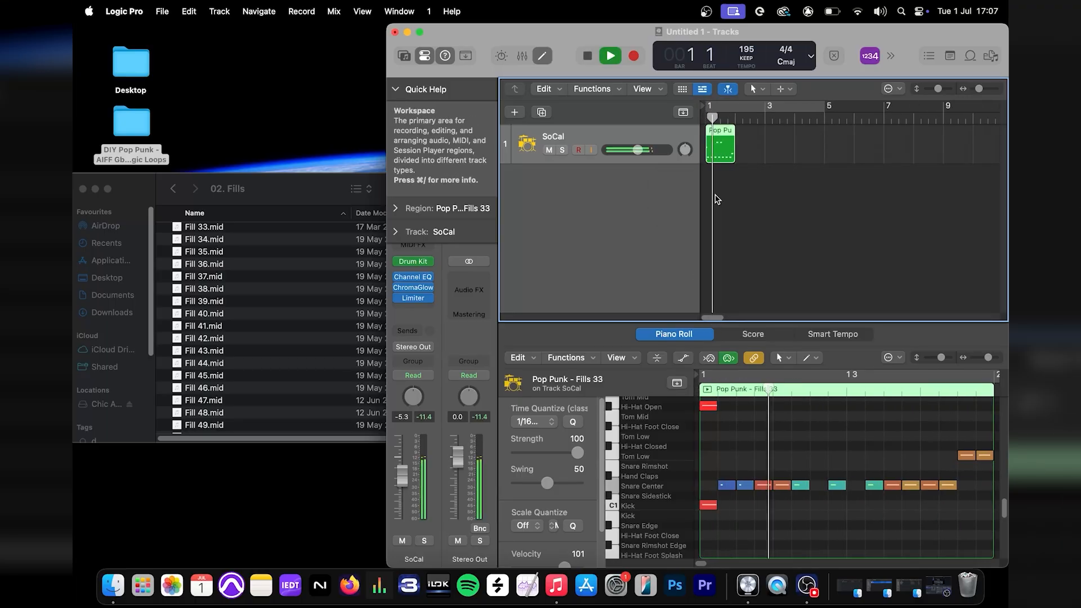
pyautogui.press('space')
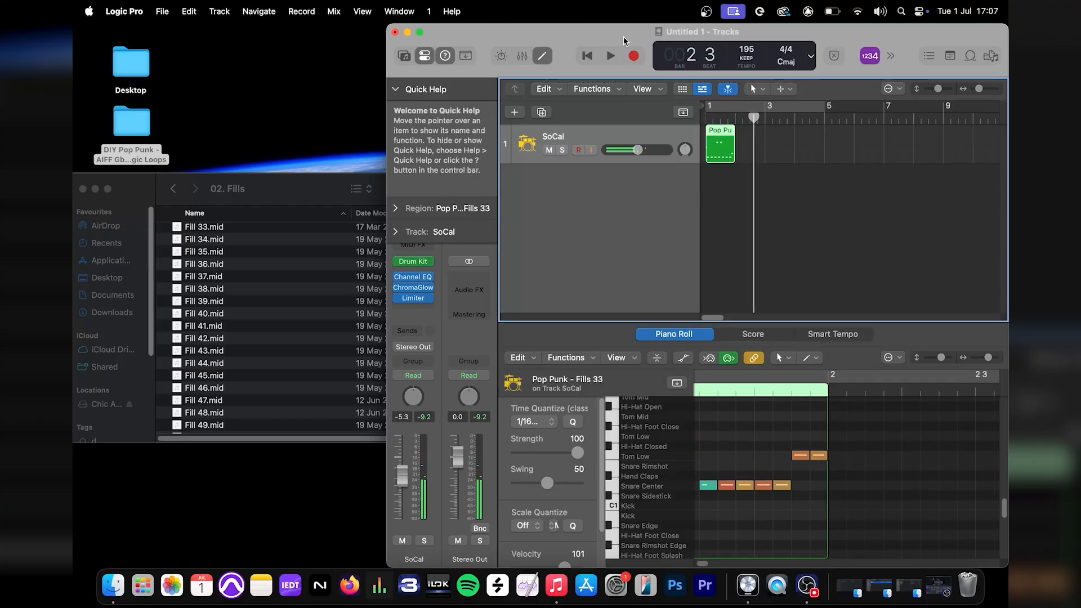
# Reposition the Logic Pro window beside the Finder files and import Fill 37.mid onto the SoCal track at bar 3
pyautogui.moveTo(606, 32); pyautogui.dragTo(398, 43)
pyautogui.press('ctrl+super+f')
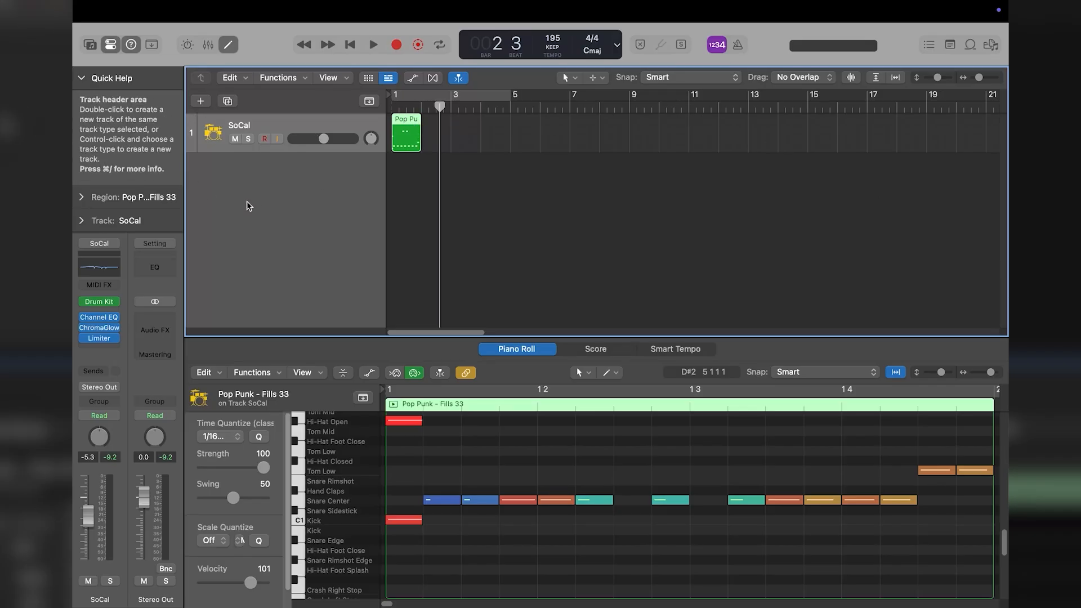
pyautogui.moveTo(120, 9)
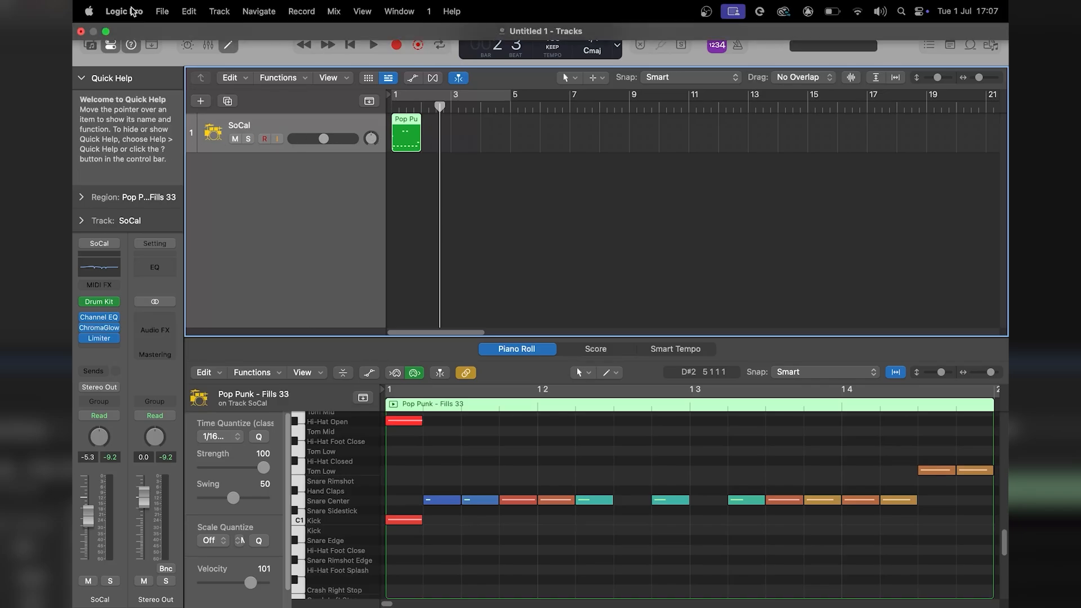
pyautogui.click(106, 32)
pyautogui.click(144, 185)
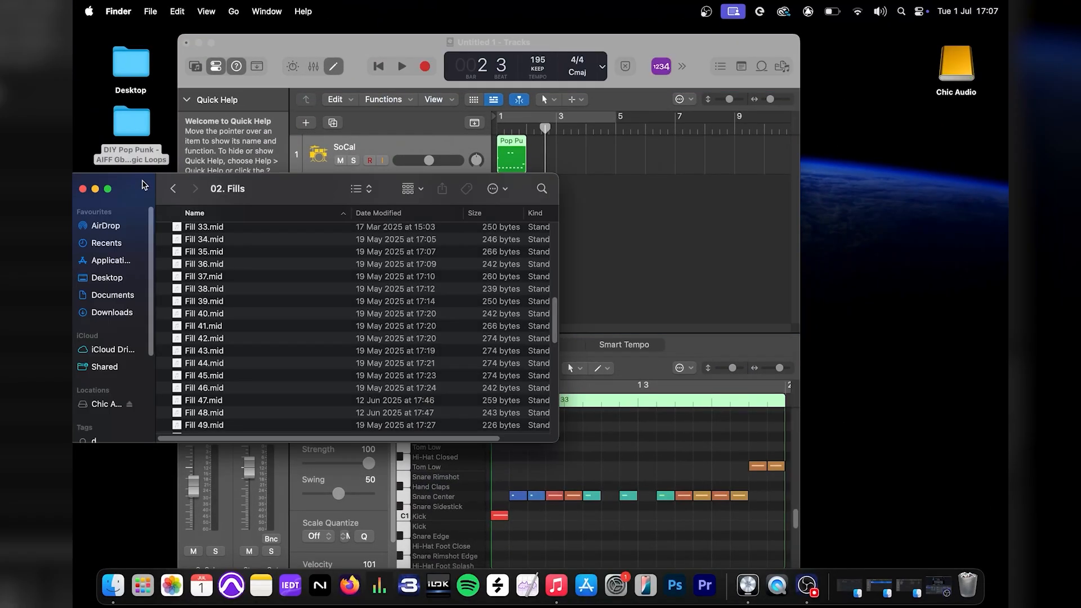
pyautogui.moveTo(213, 278); pyautogui.dragTo(561, 157)
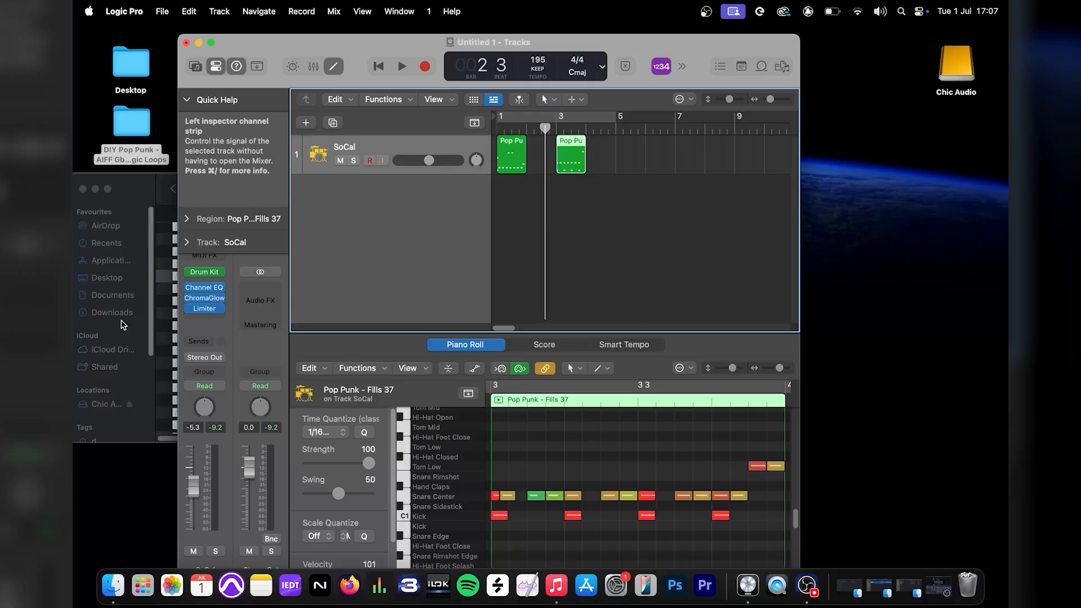
# Import Fill 42.mid from Finder onto the SoCal track at bar 5 and close the Fills folder window
pyautogui.click(150, 187)
pyautogui.click(207, 340)
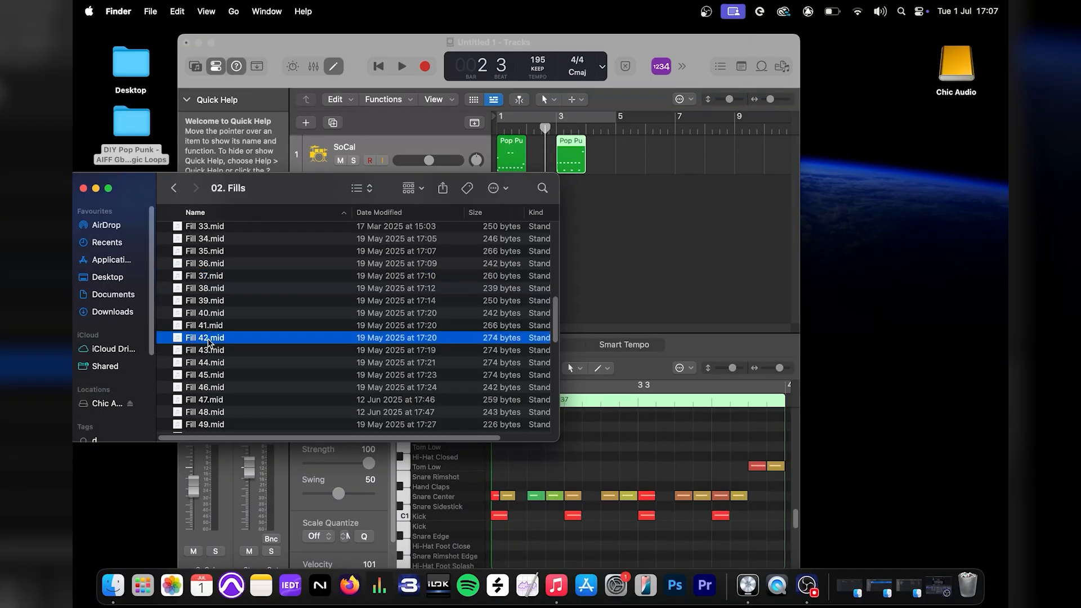
pyautogui.moveTo(209, 342); pyautogui.dragTo(627, 160)
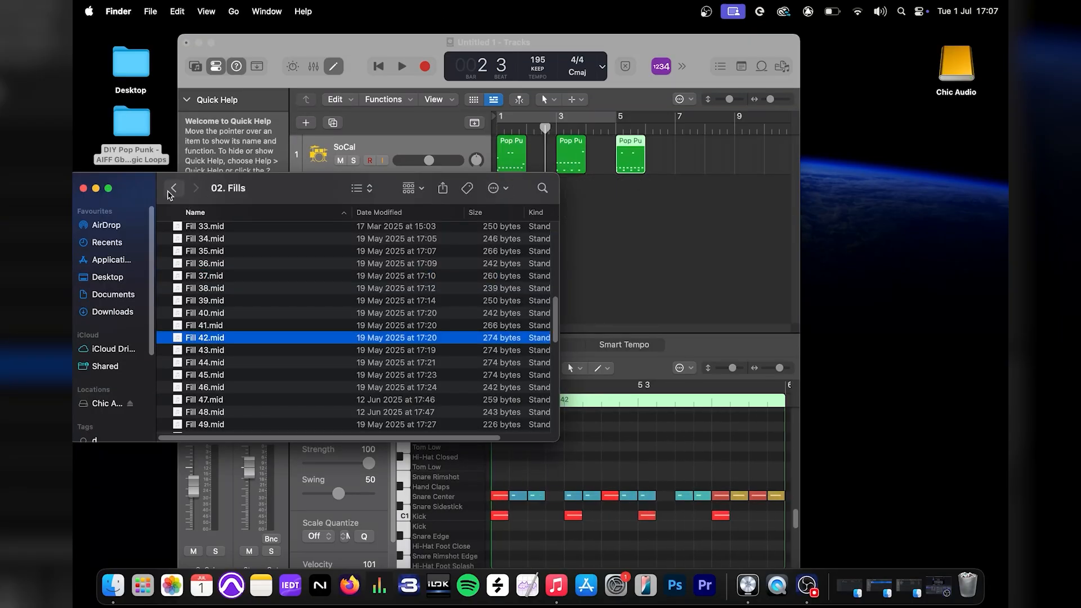
pyautogui.click(83, 188)
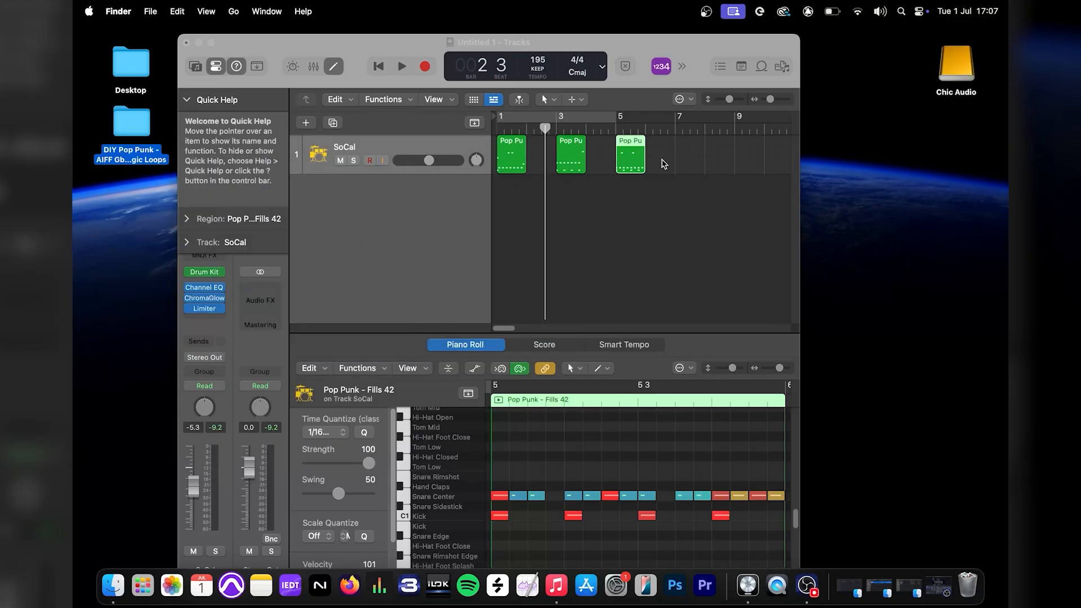
# Play the three imported fills from bar 1 in Logic Pro and stop after the last one
pyautogui.click(501, 134)
pyautogui.press('space')
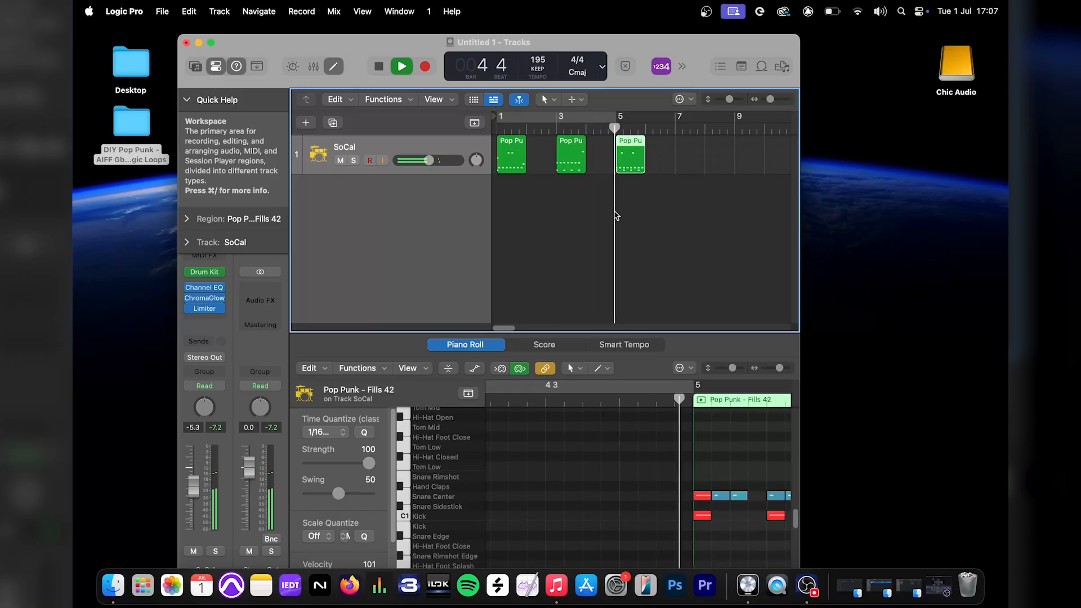
pyautogui.press('space')
# Examine the Add to Loop Library options for all three fill regions and close them without creating loops
pyautogui.press('super+a')
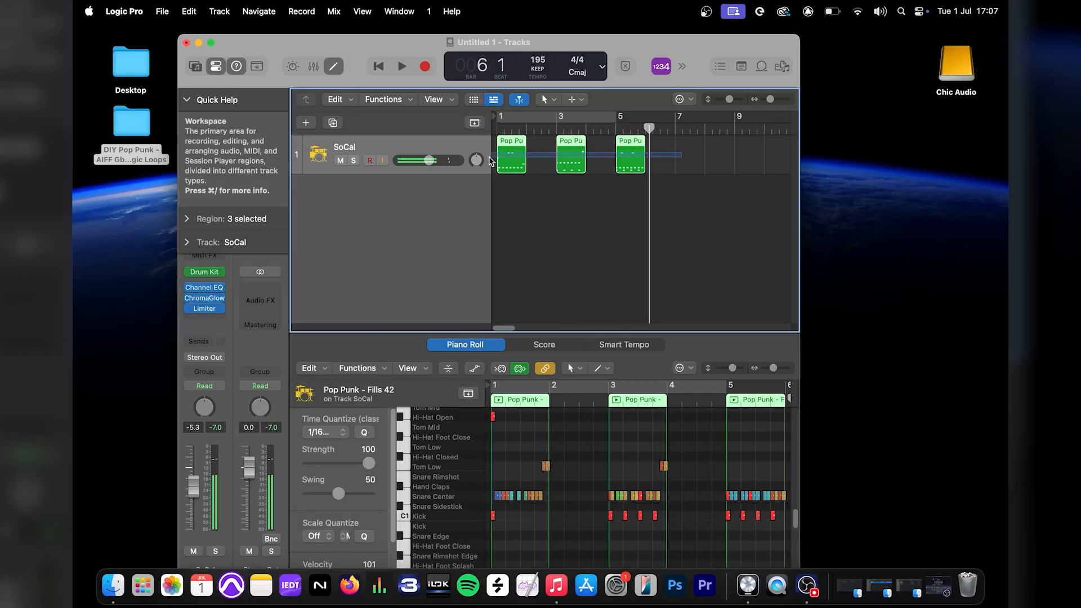
pyautogui.rightClick(519, 163)
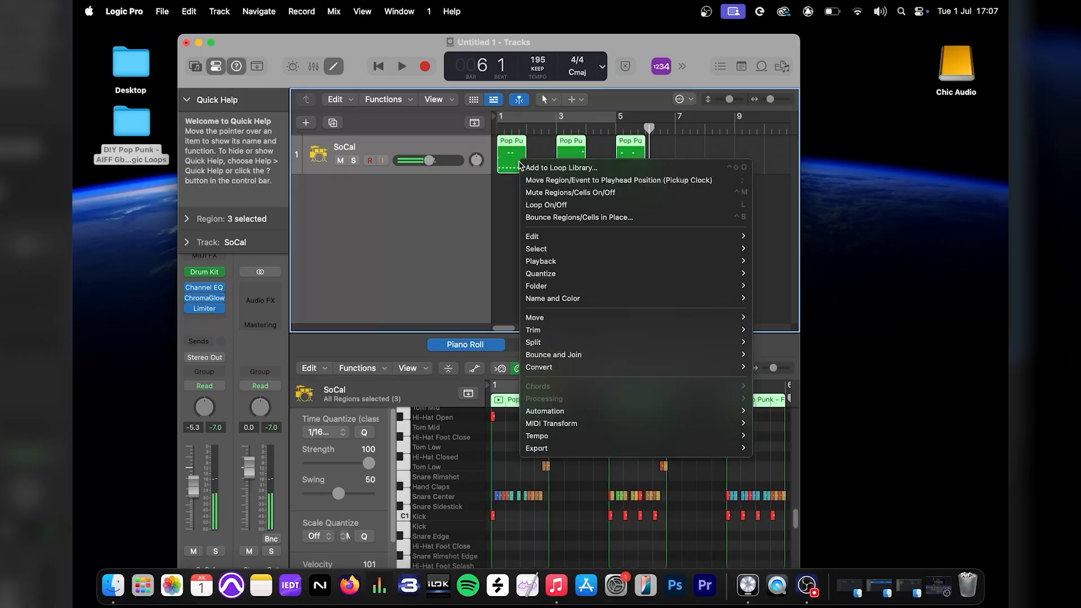
pyautogui.click(549, 168)
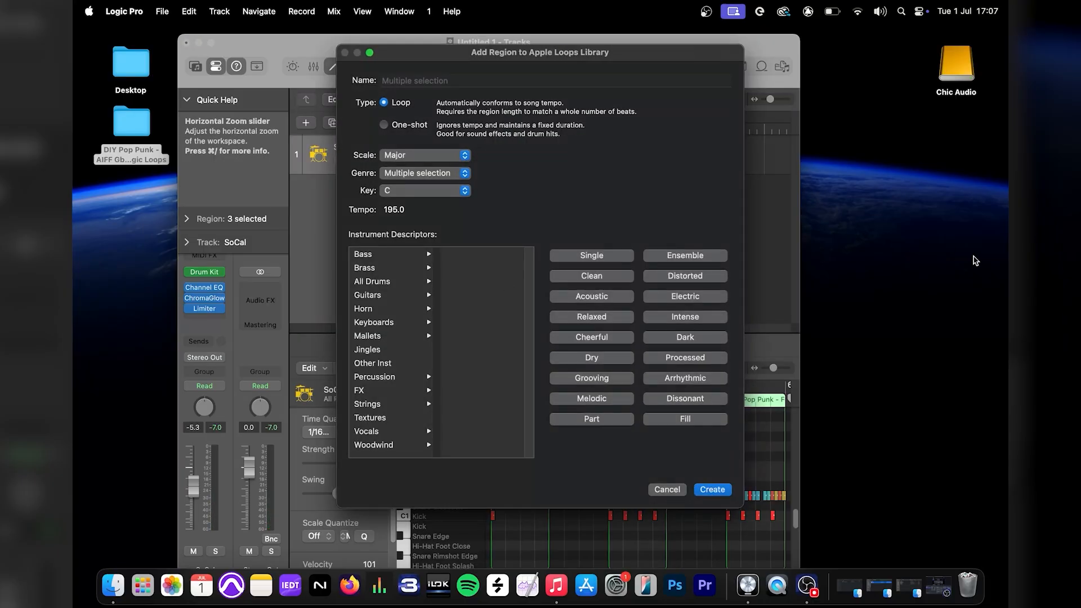
pyautogui.click(666, 490)
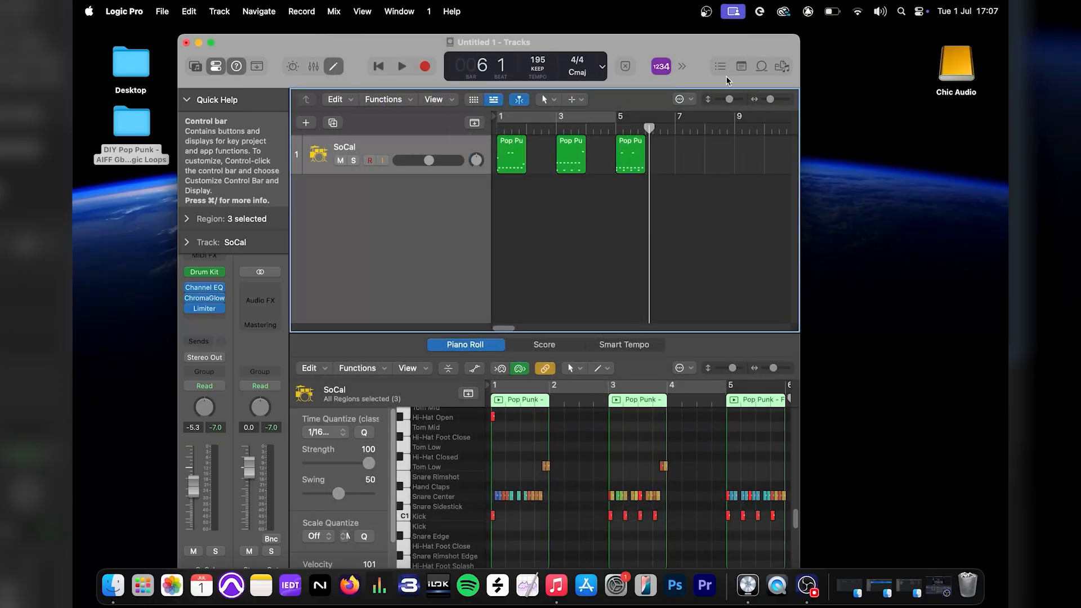
# Show the Loop Browser again beside the SoCal track
pyautogui.click(762, 67)
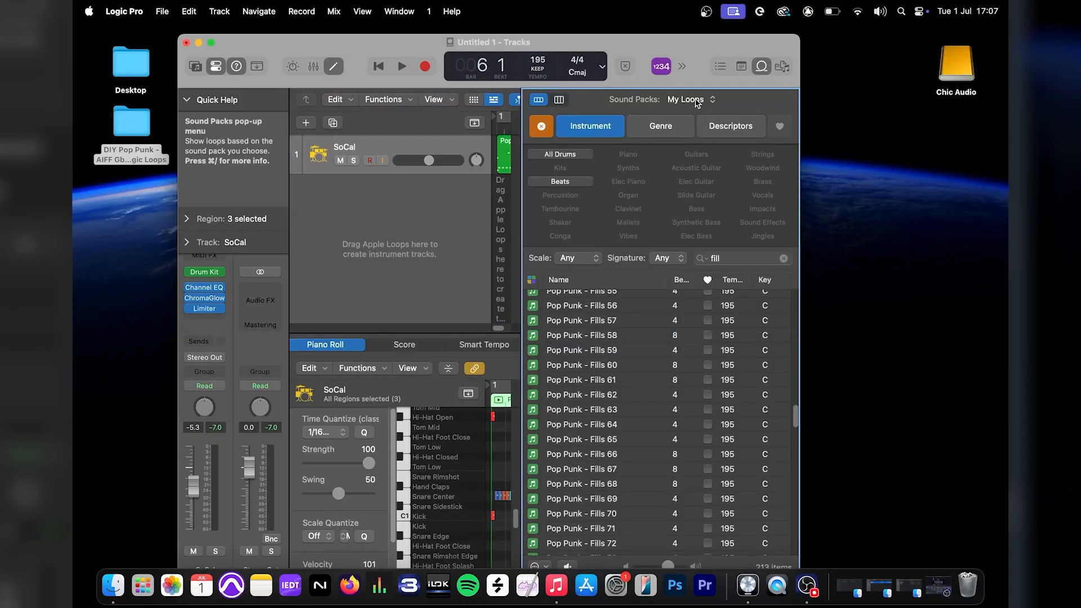